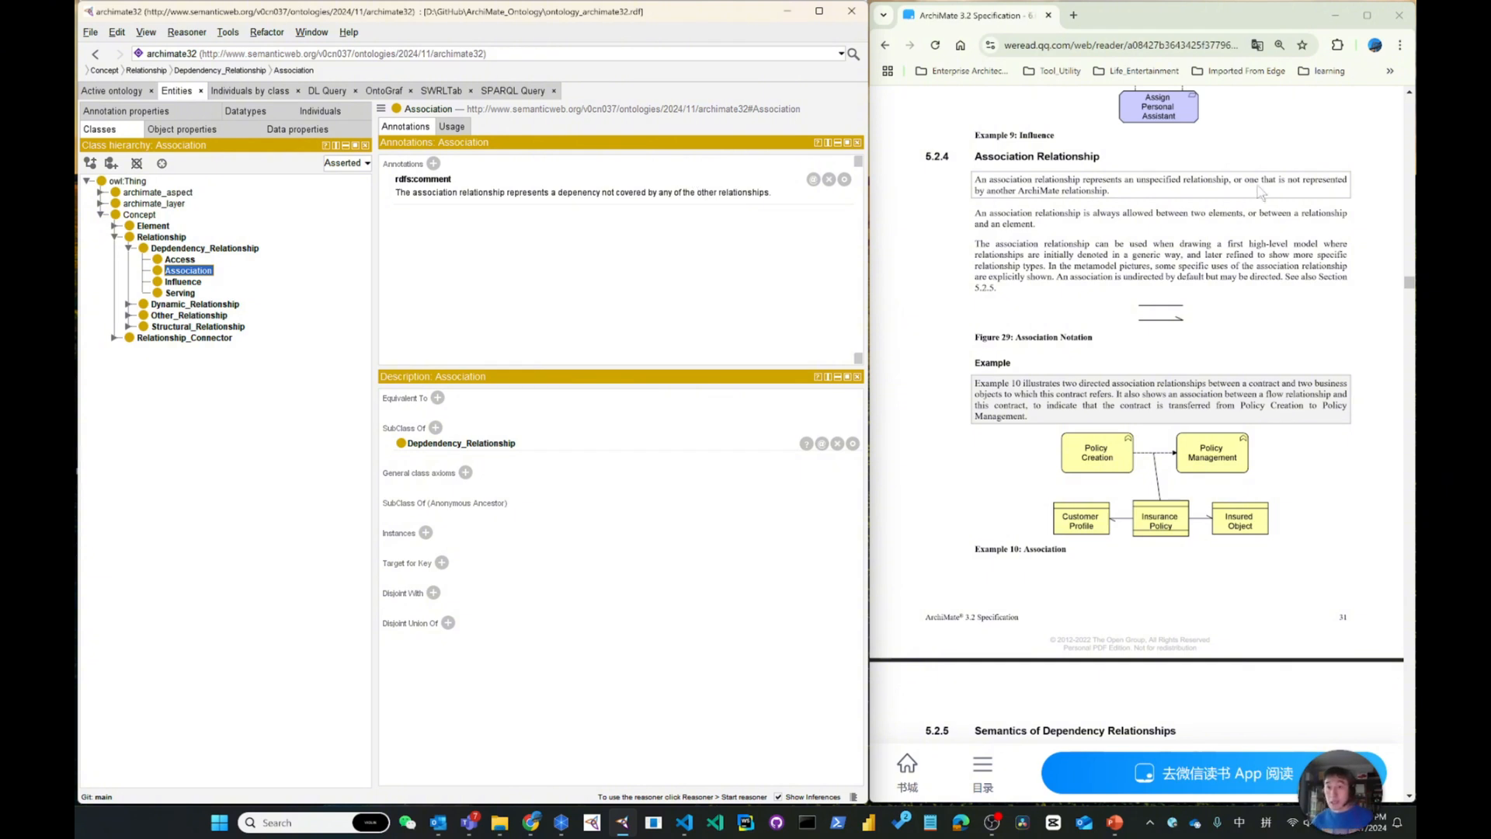
Append to Association's rdfs:comment: "An association relationship represents an unspecified relationship, or one that is not represented by another ArchiMate relationship."
{"action": "left_click", "coordinate": [513, 194]}
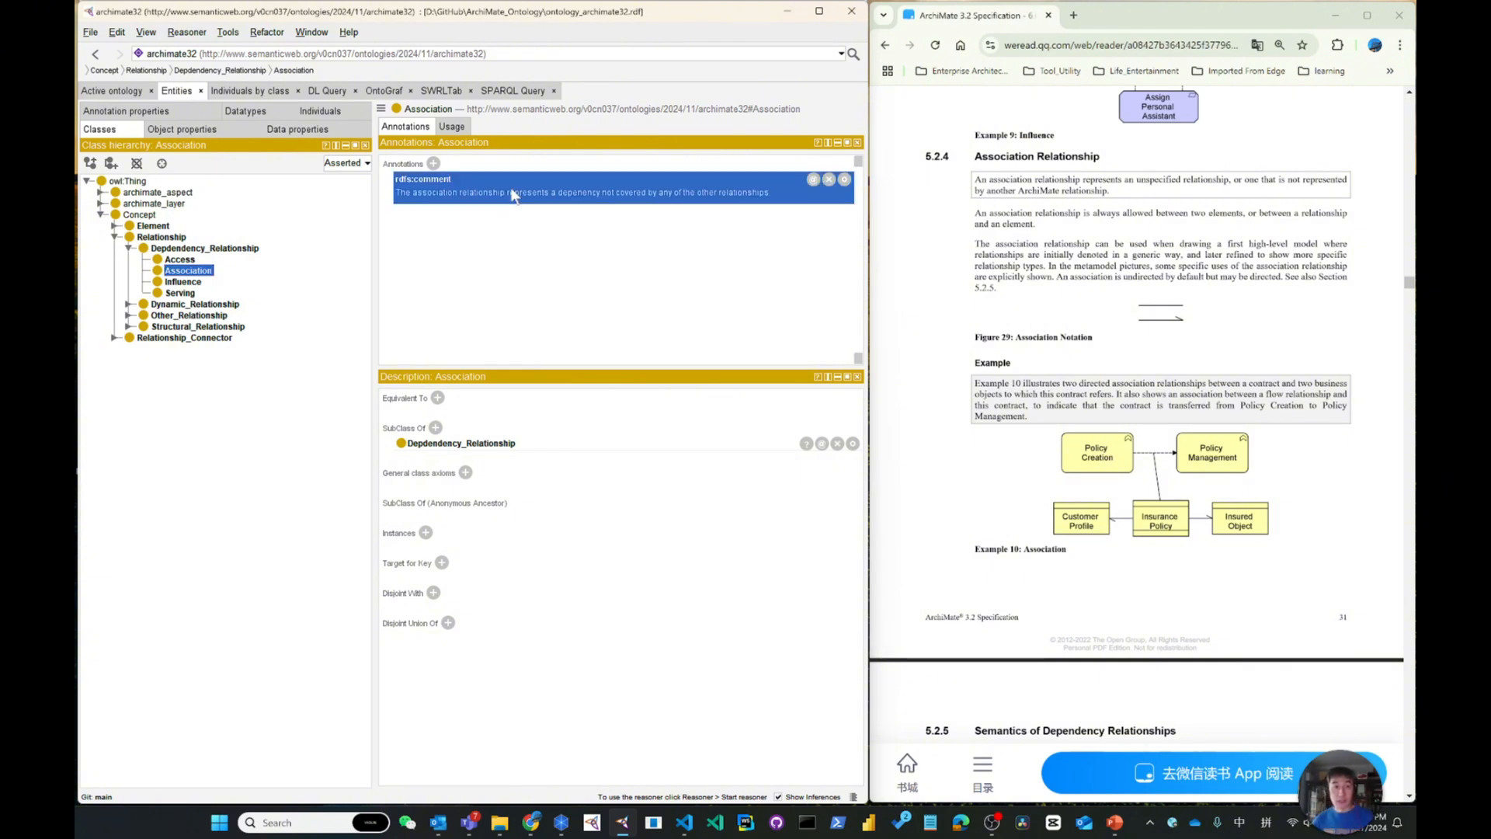
{"action": "double_click", "coordinate": [513, 194]}
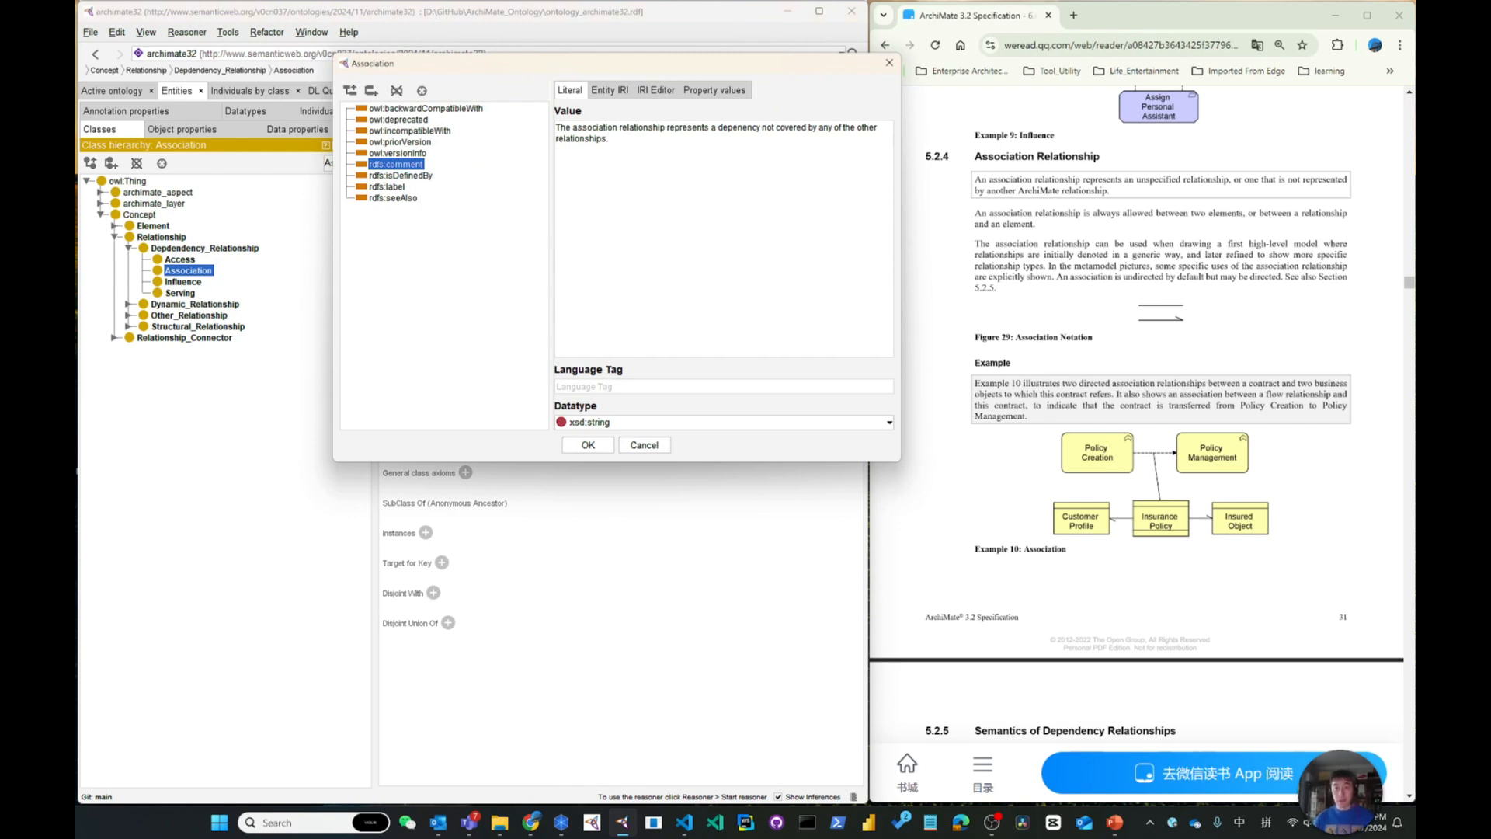
{"action": "type", "text": "An"}
{"action": "key", "text": "shift"}
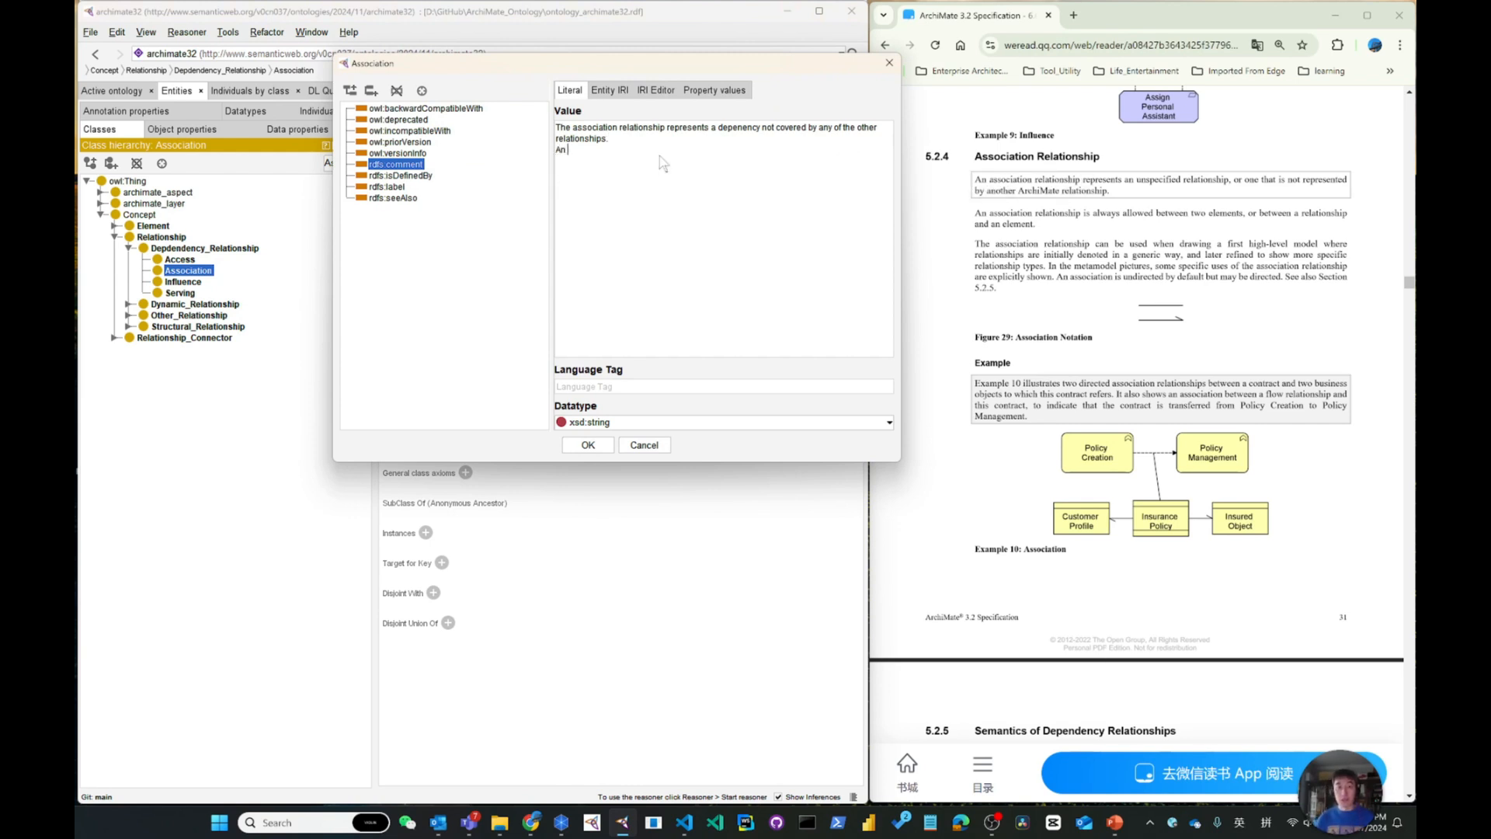
{"action": "type", "text": "assoc"}
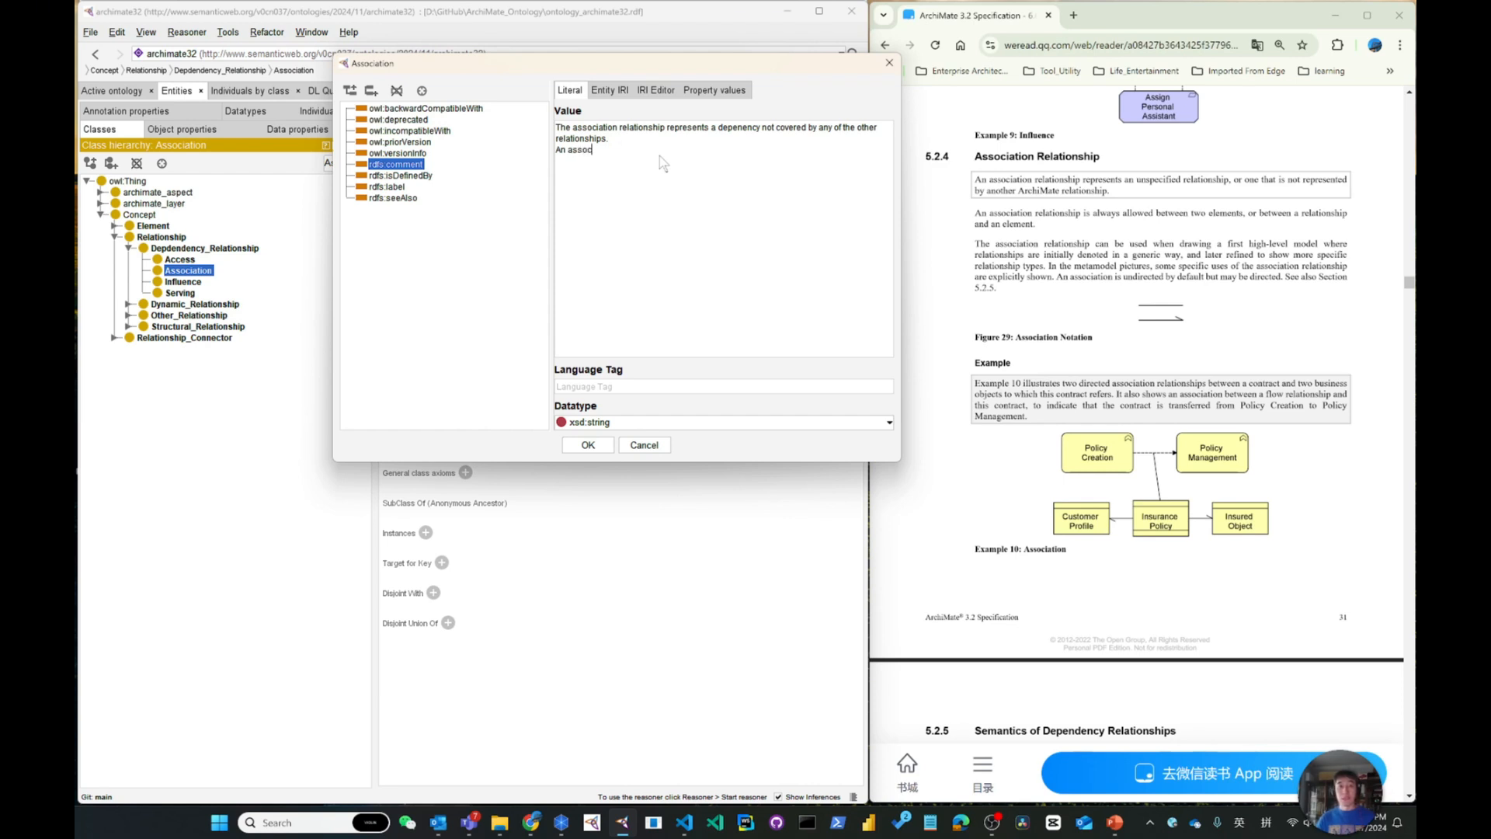
{"action": "type", "text": "iation relationship represents an unspecifie"}
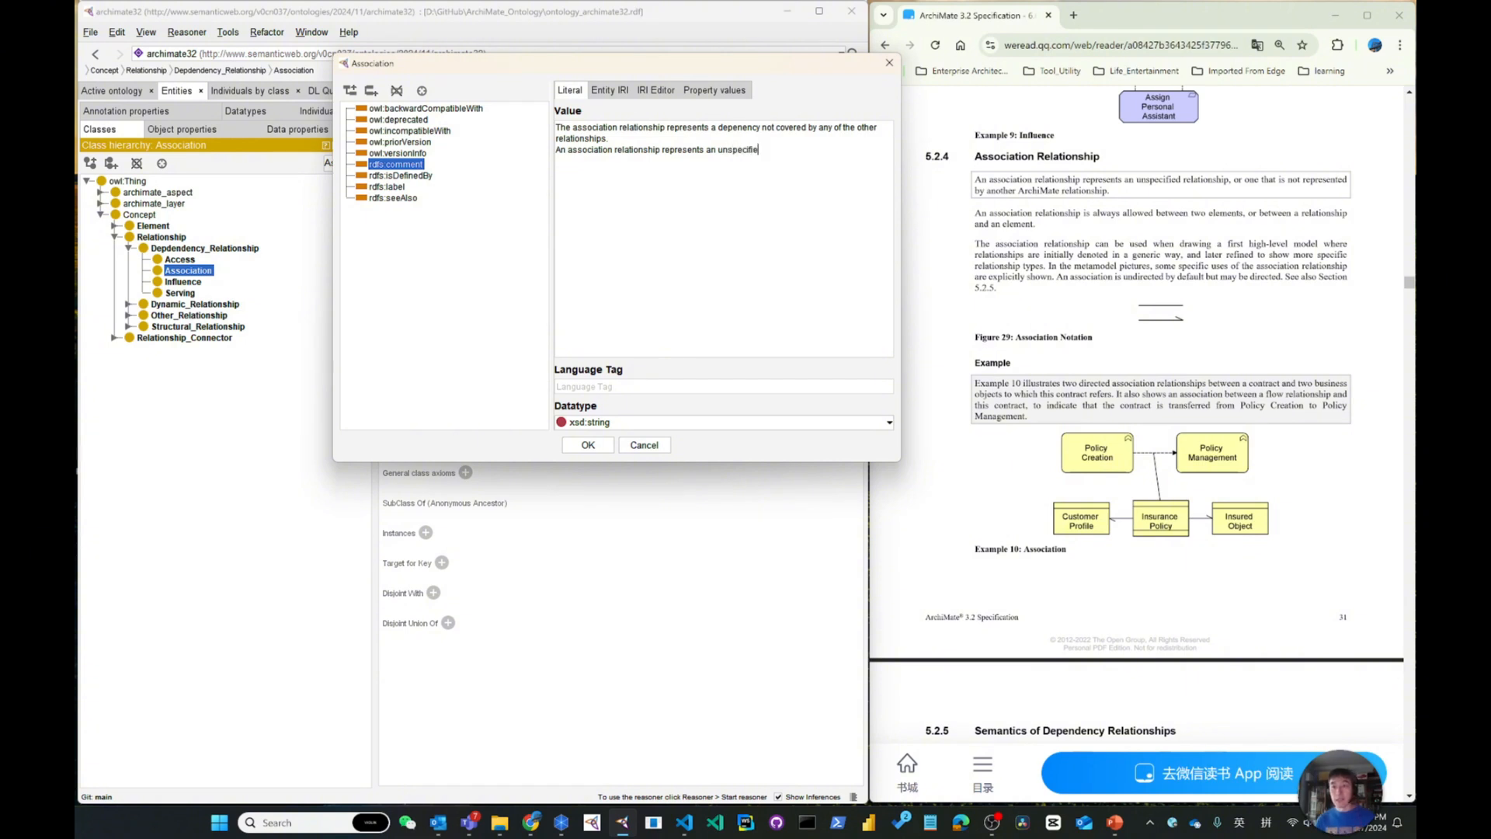
{"action": "type", "text": "d relationship"}
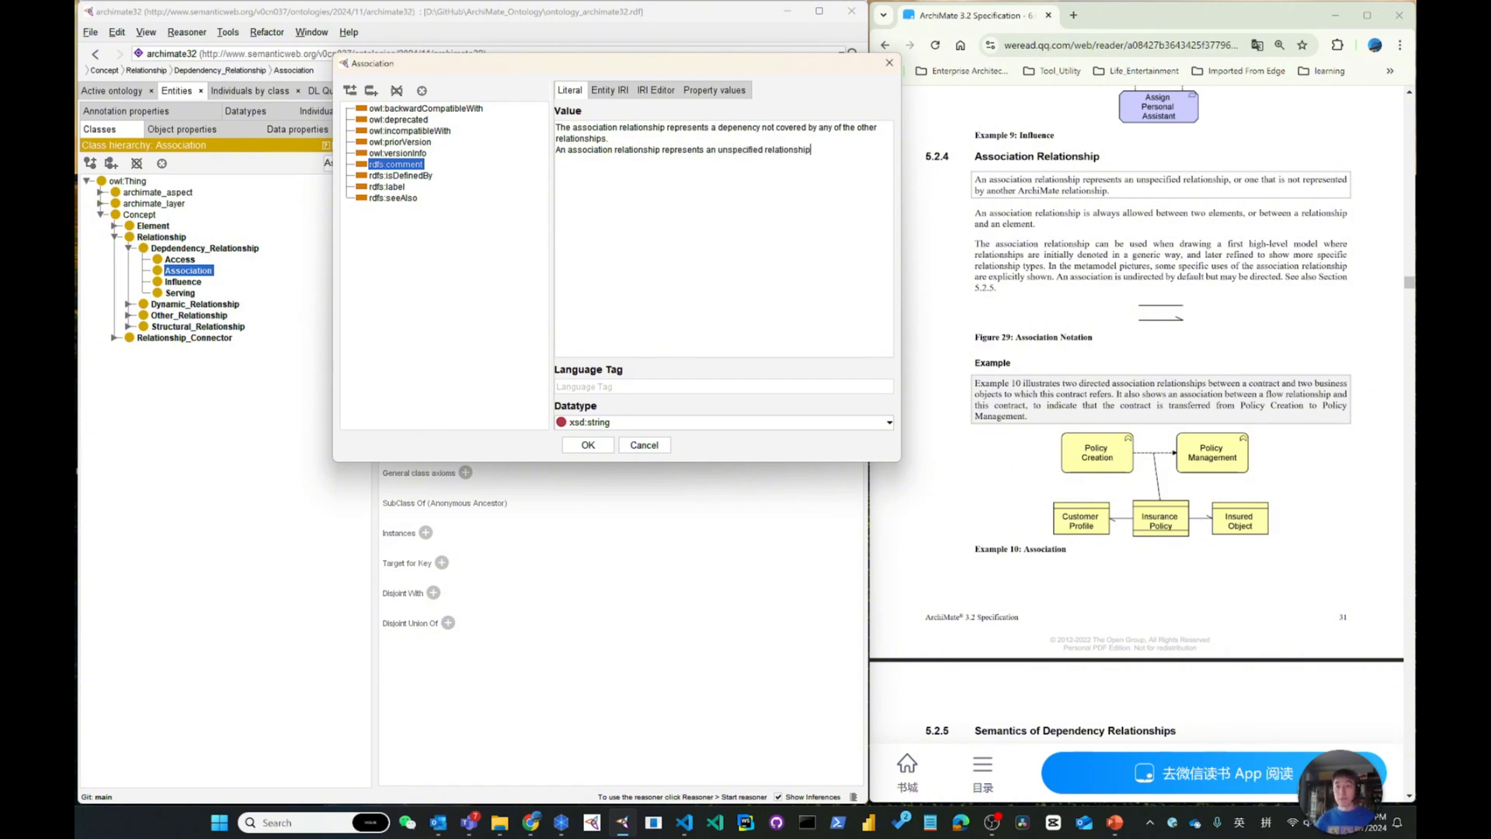
{"action": "type", "text": ", or one that is not represented by another ArchiMate "}
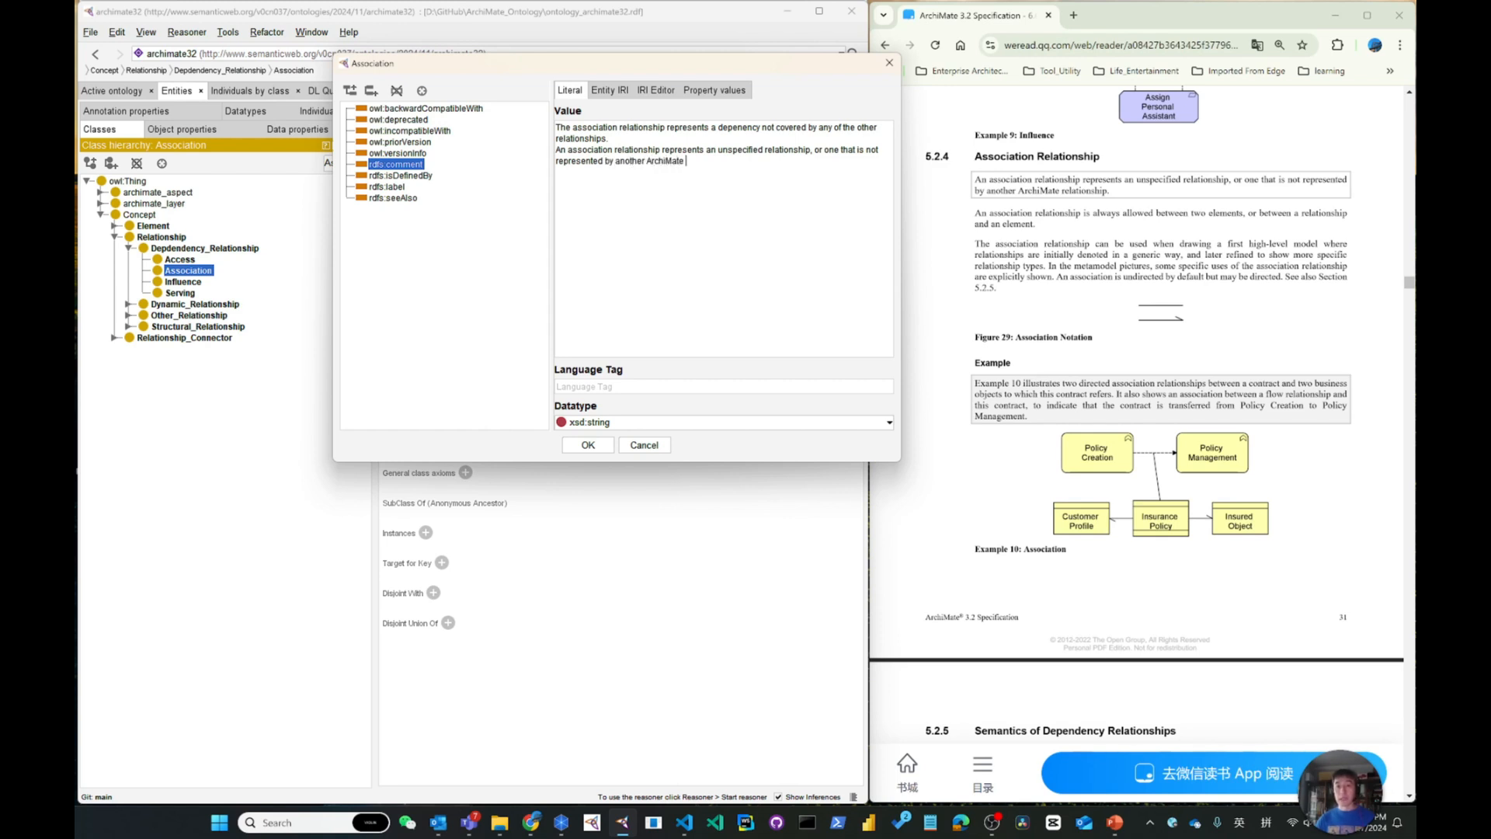
{"action": "type", "text": "relationship."}
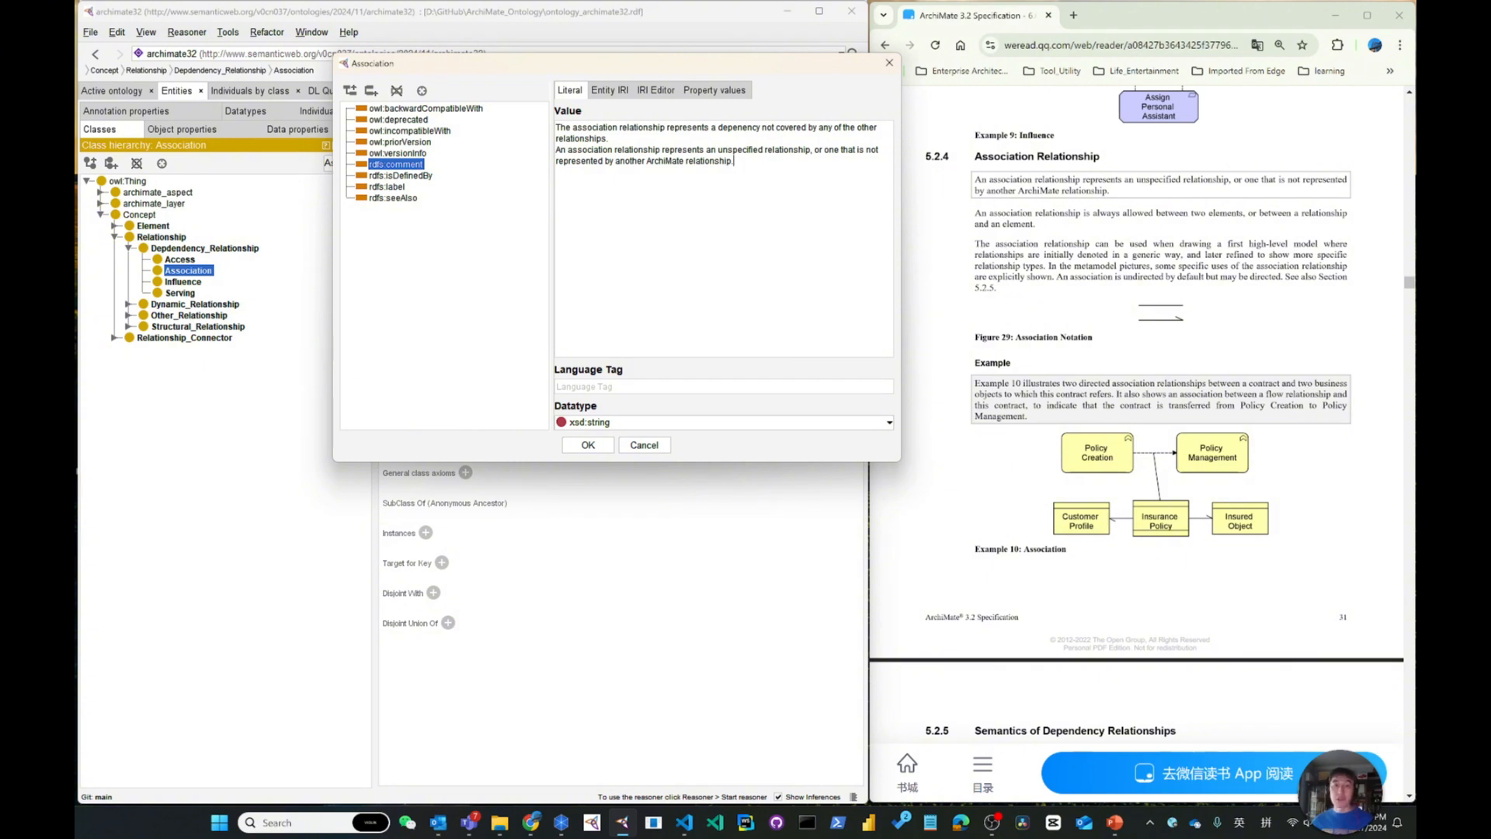
{"action": "left_click", "coordinate": [599, 448]}
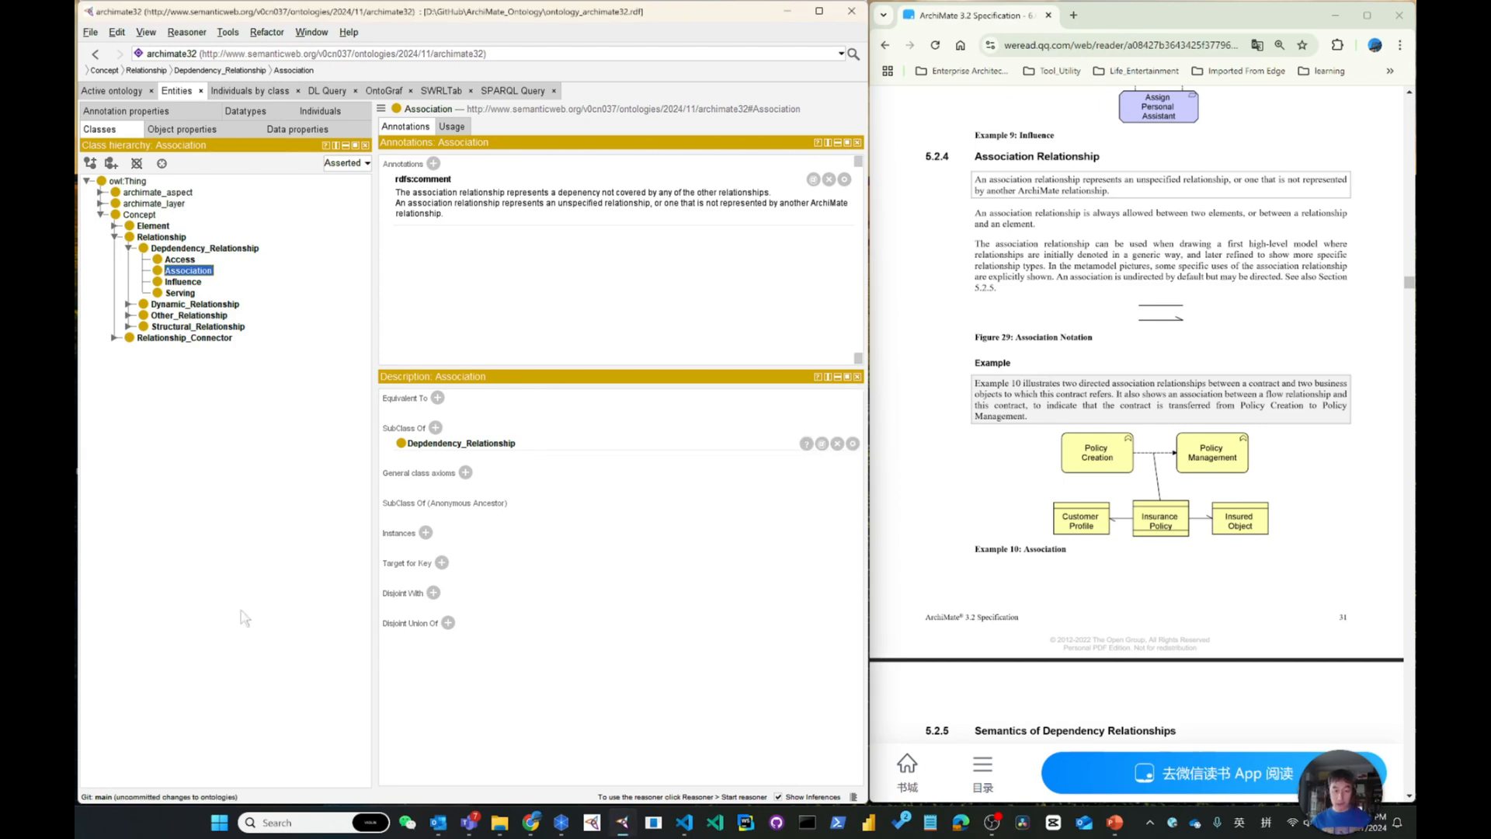
Switch to VS Code and duplicate ontology_archimate32.rdf in the project root
{"action": "left_click", "coordinate": [684, 822]}
{"action": "left_click", "coordinate": [213, 582]}
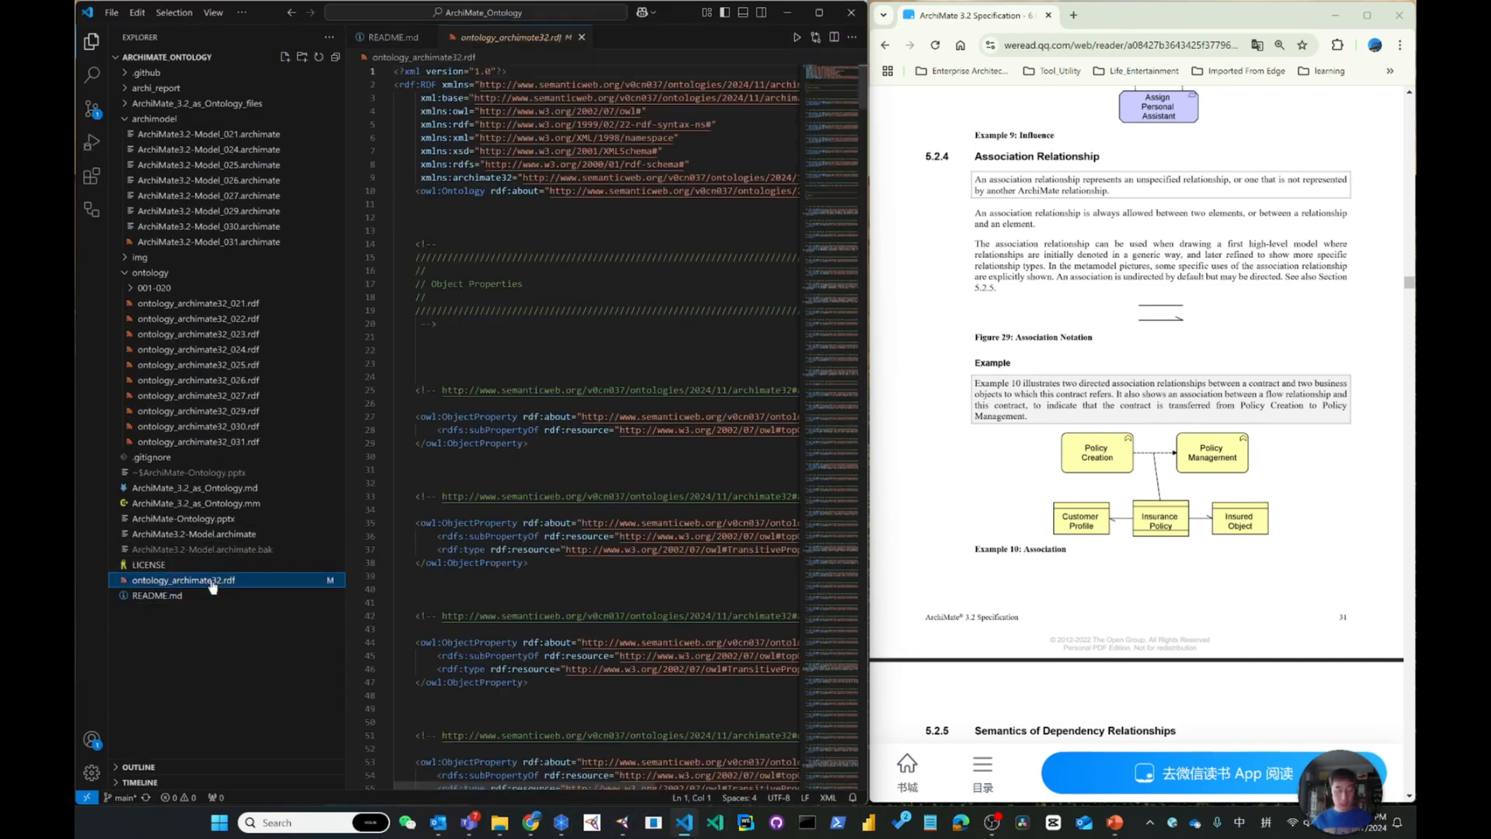
{"action": "key", "text": "ctrl+c"}
{"action": "key", "text": "ctrl+v"}
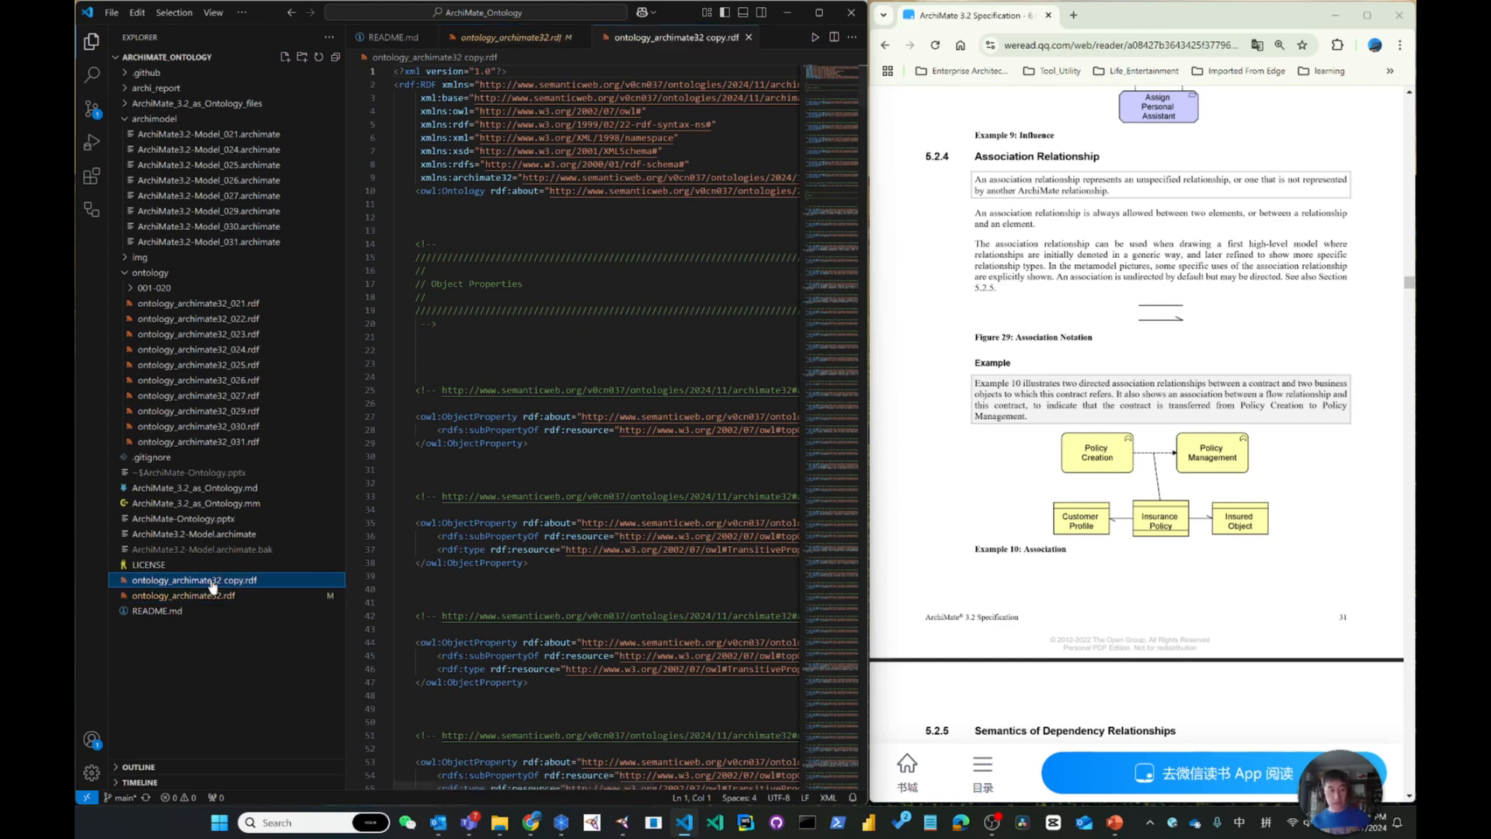
Rename the copied ontology file as ontology_archimate32——032.rdf
{"action": "key", "text": "F2"}
{"action": "key", "text": "Right"}
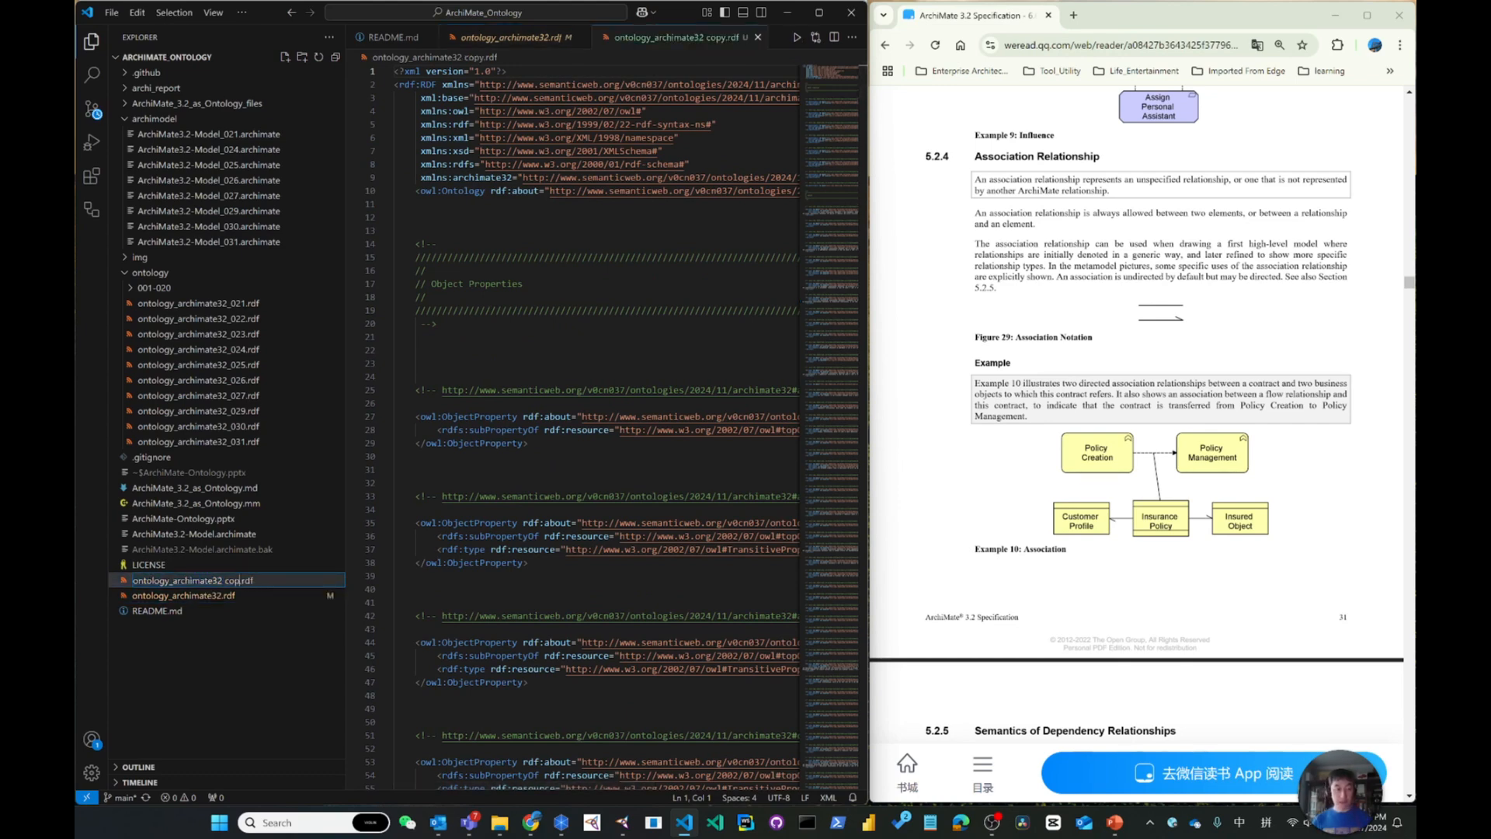
{"action": "key", "text": "BackSpace"}
{"action": "key", "text": "BackSpace"}
{"action": "key", "text": "BackSpace"}
{"action": "key", "text": "BackSpace"}
{"action": "key", "text": "BackSpace"}
{"action": "type", "text": "——032"}
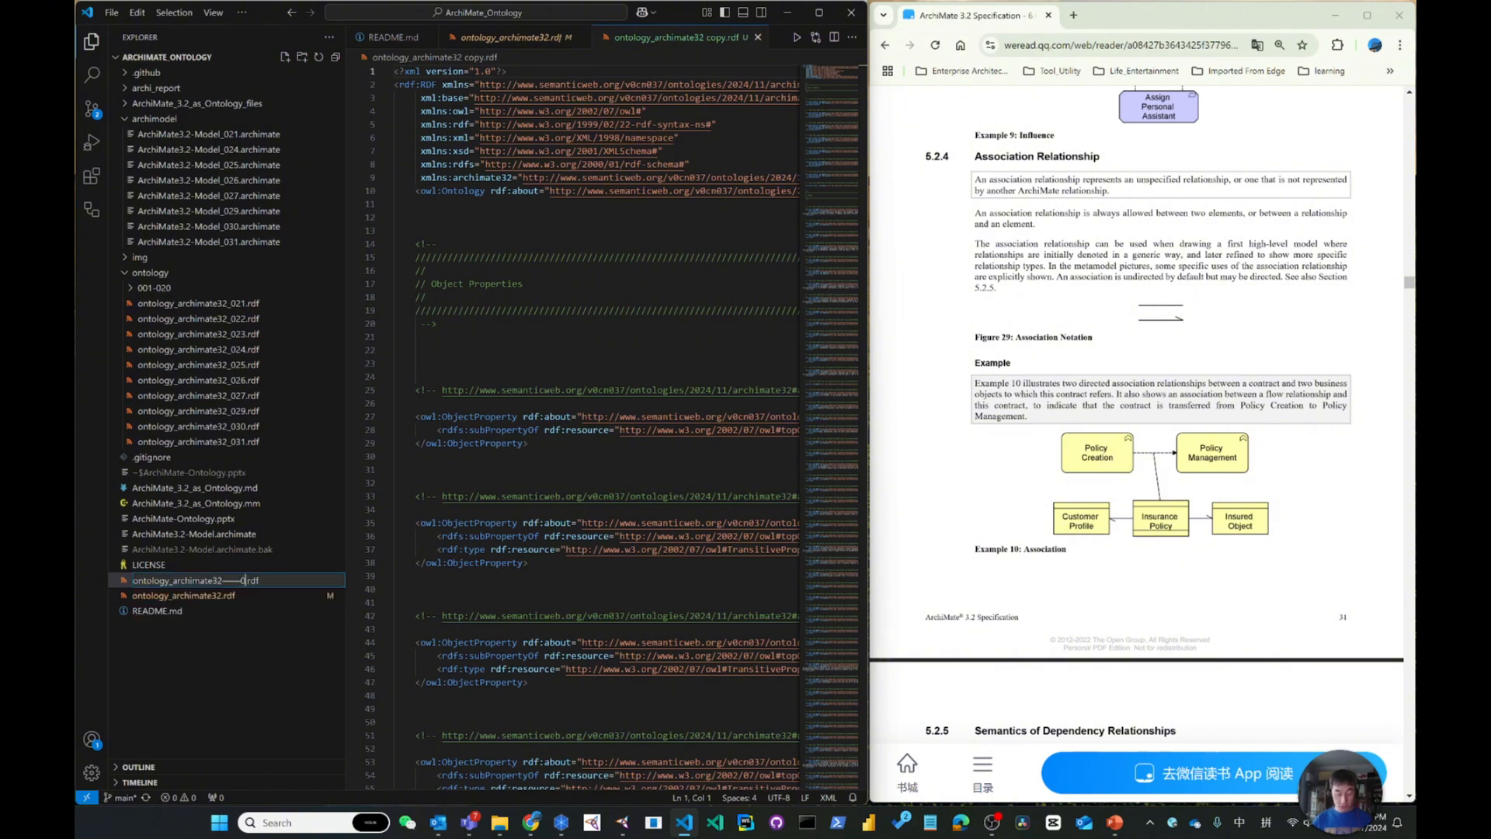
{"action": "key", "text": "Return"}
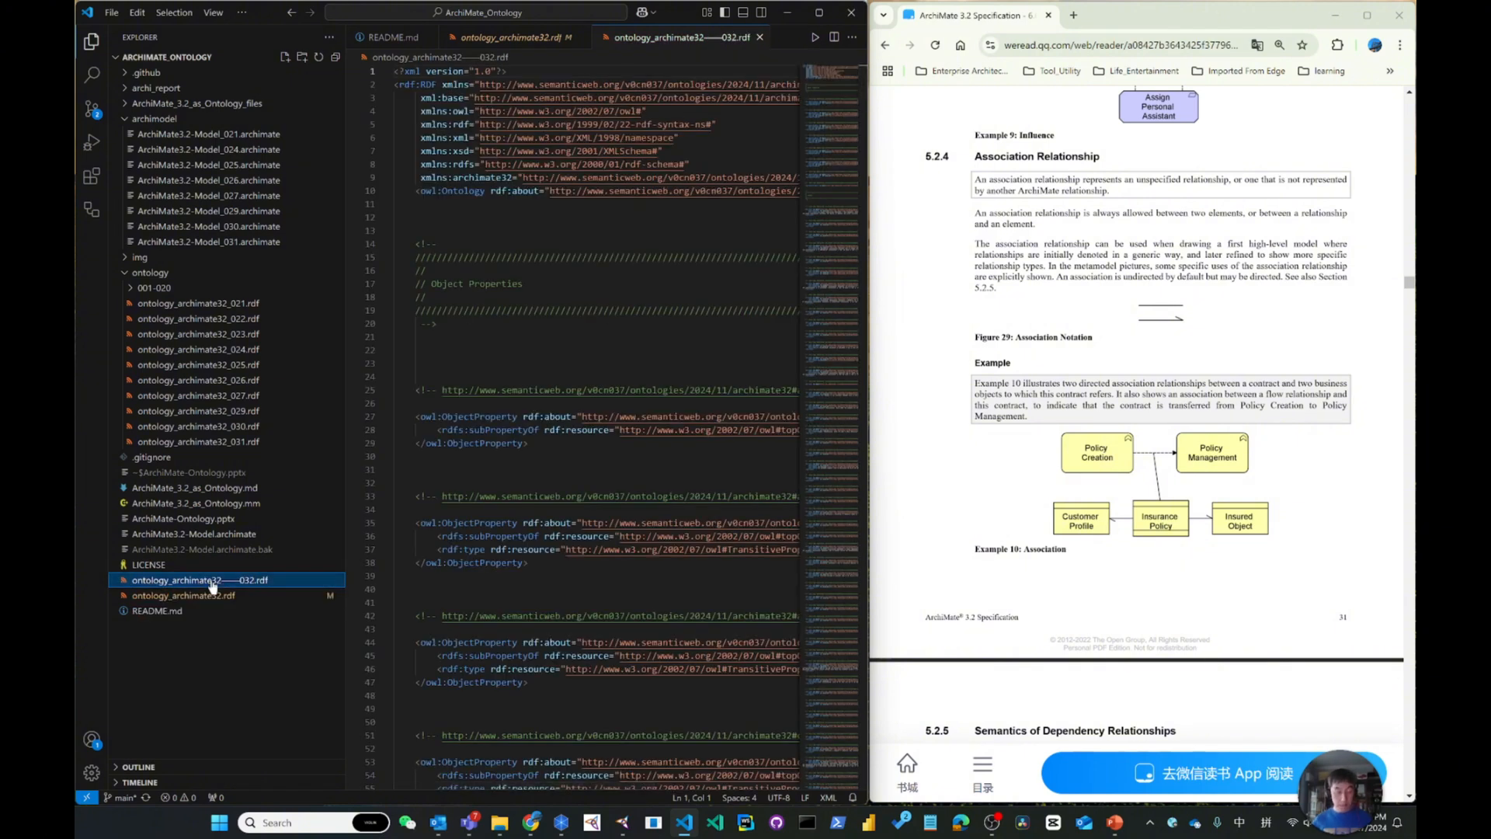
Correct the copied file's name to ontology_archimate32_032.rdf and move it into the ontology folder
{"action": "key", "text": "F2"}
{"action": "left_click", "coordinate": [246, 580]}
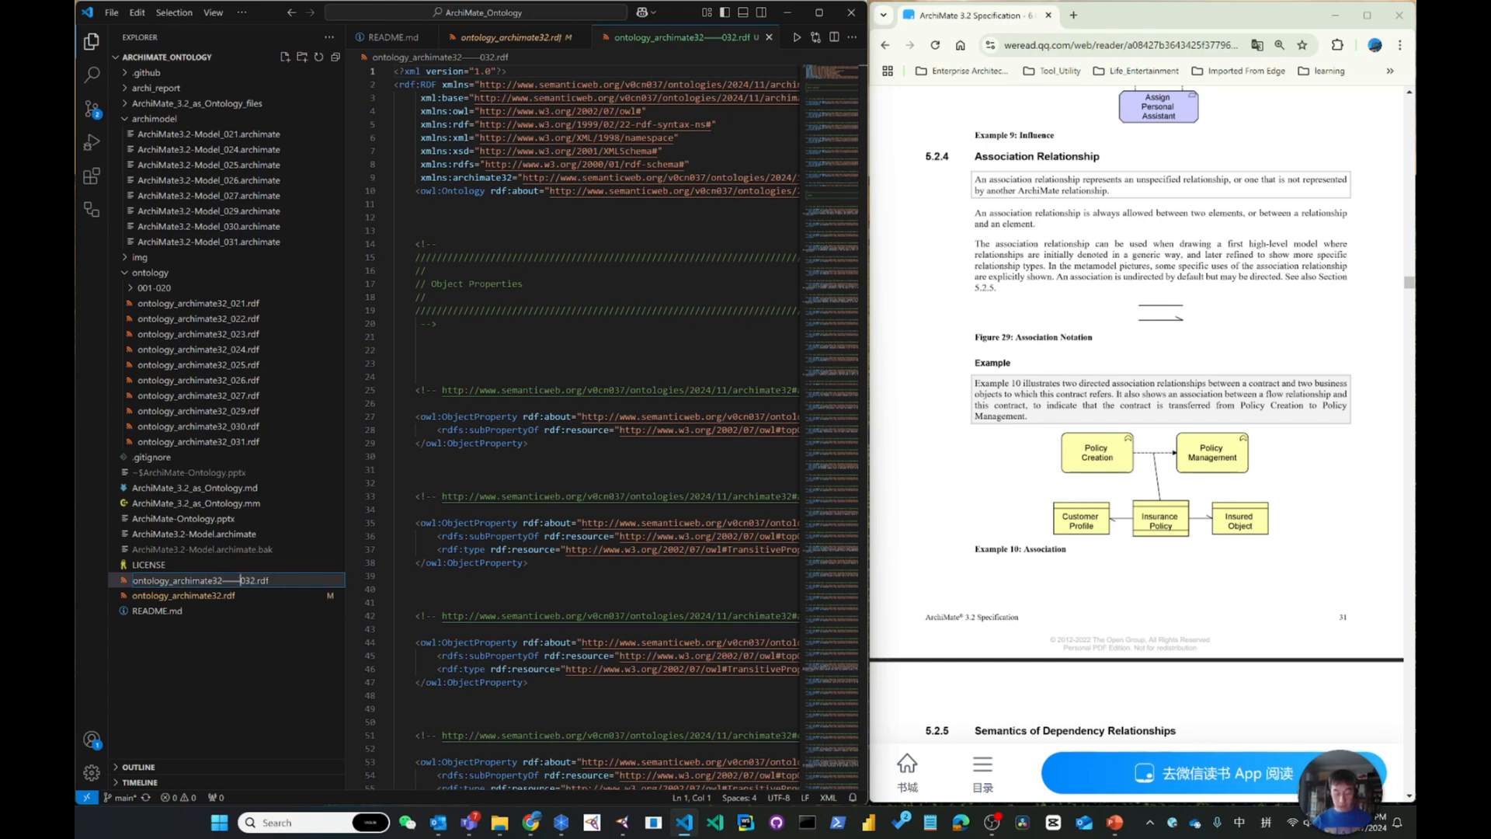
{"action": "key", "text": "shift"}
{"action": "key", "text": "BackSpace"}
{"action": "key", "text": "BackSpace"}
{"action": "type", "text": "_"}
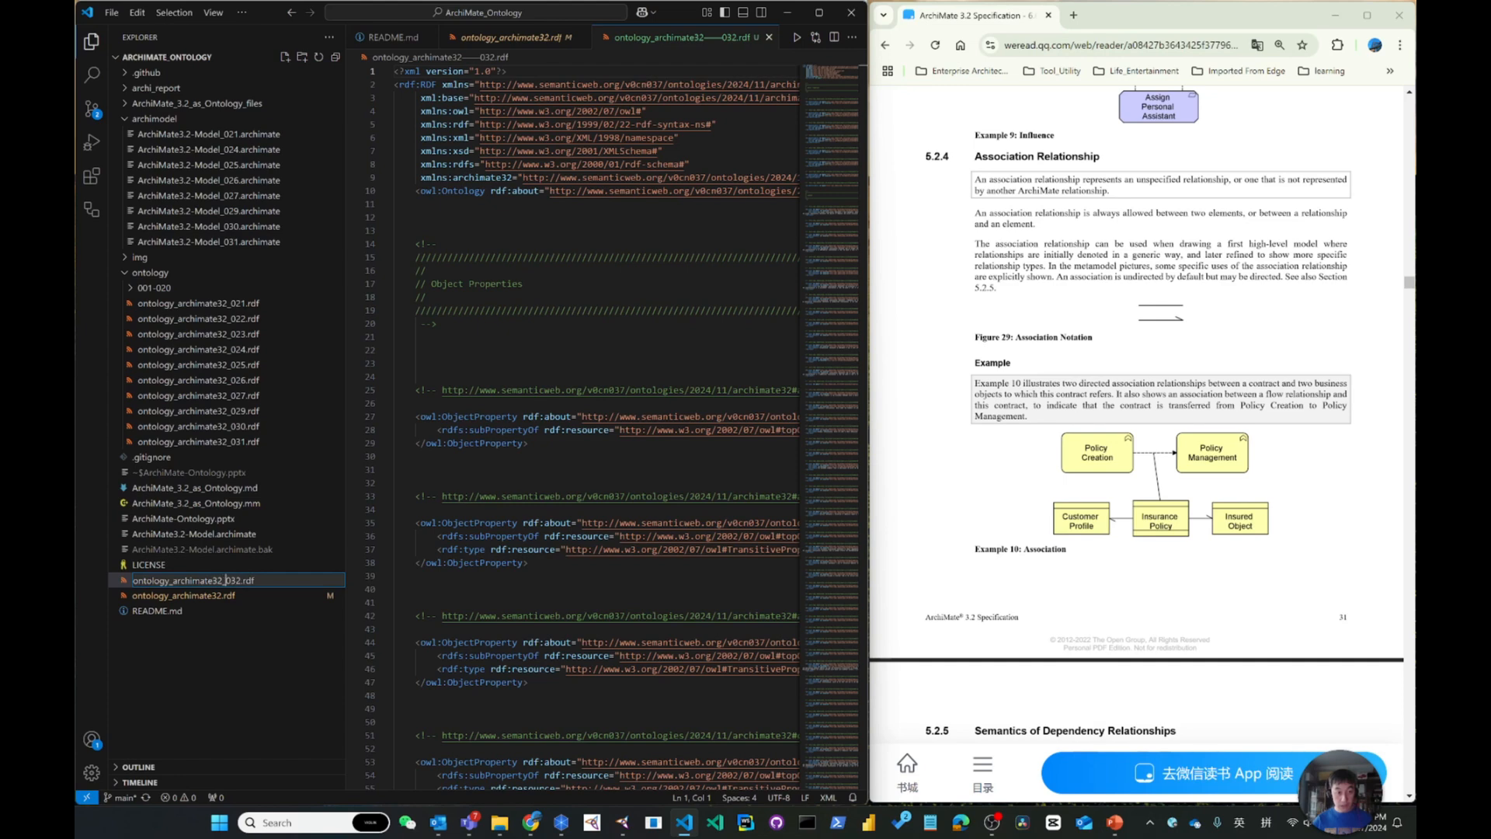
{"action": "key", "text": "Return"}
{"action": "left_click_drag", "start_coordinate": [225, 581], "coordinate": [190, 342]}
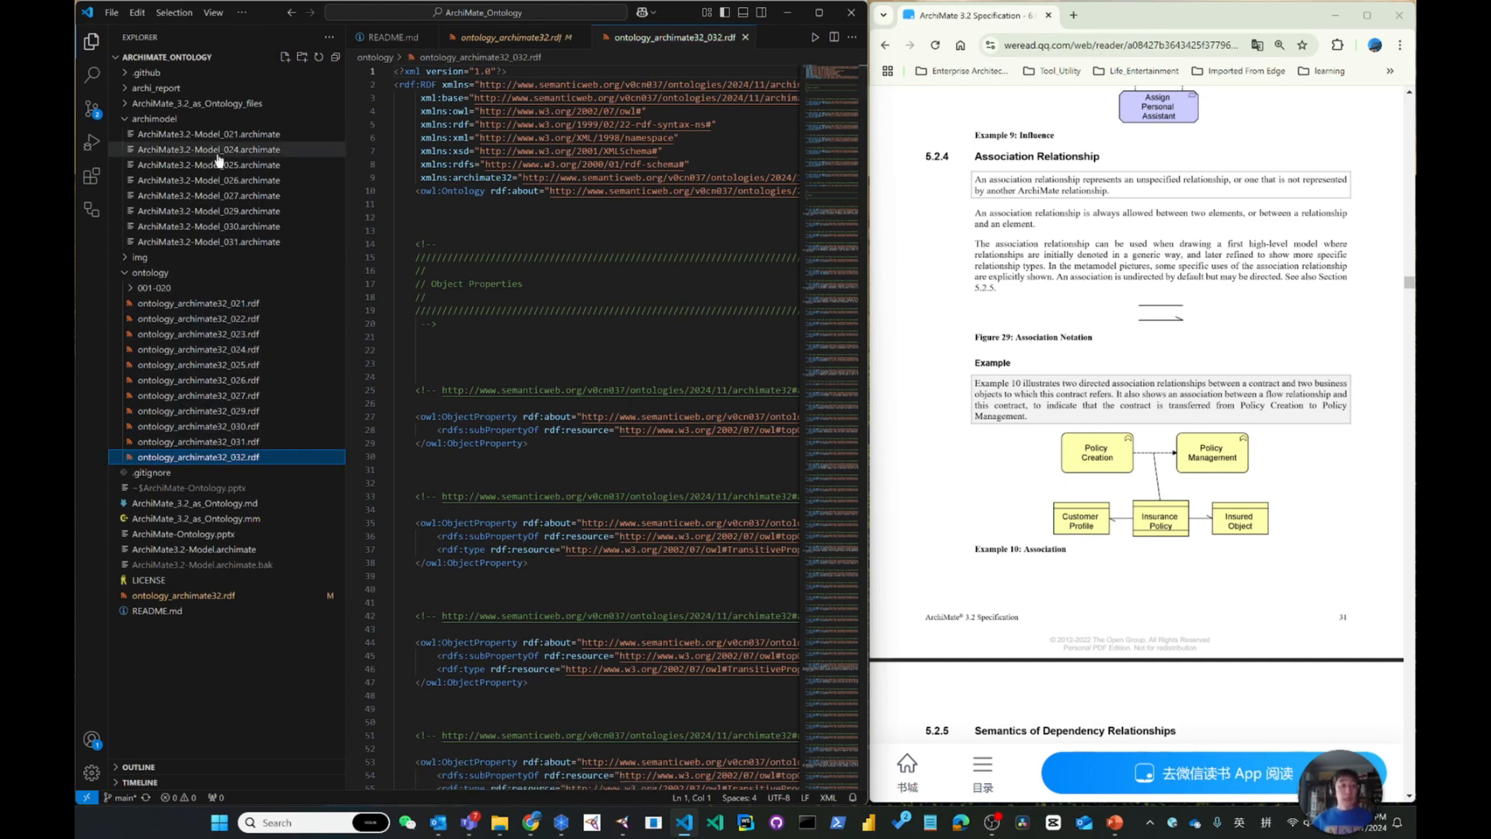
Switch to Archi, close the VFS Archi Model, and open the recent model ArchiMate3.2-Model.archimate
{"action": "left_click", "coordinate": [559, 825]}
{"action": "right_click", "coordinate": [134, 71]}
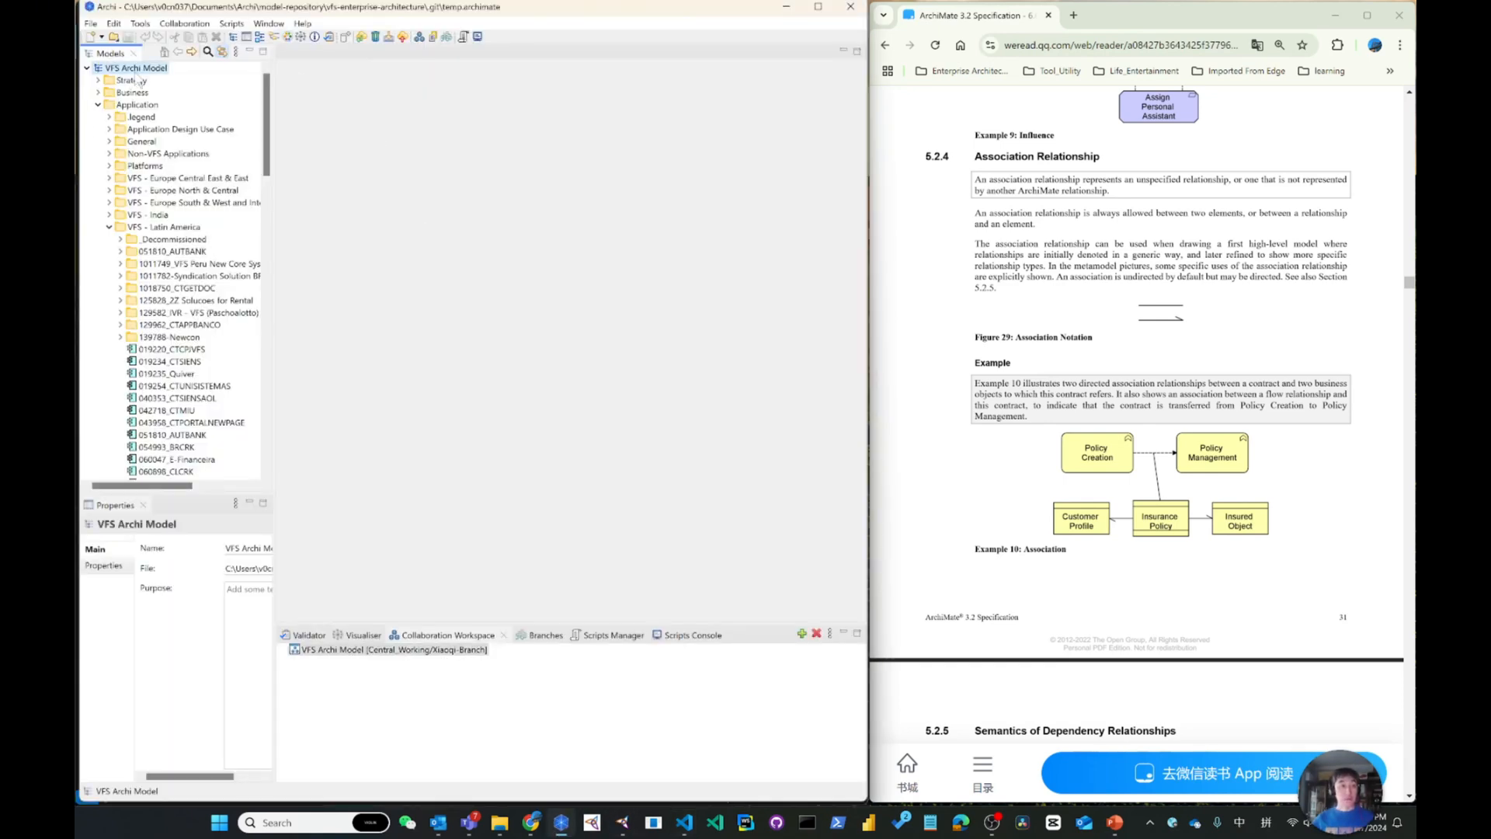
{"action": "left_click", "coordinate": [162, 78]}
{"action": "left_click", "coordinate": [90, 23]}
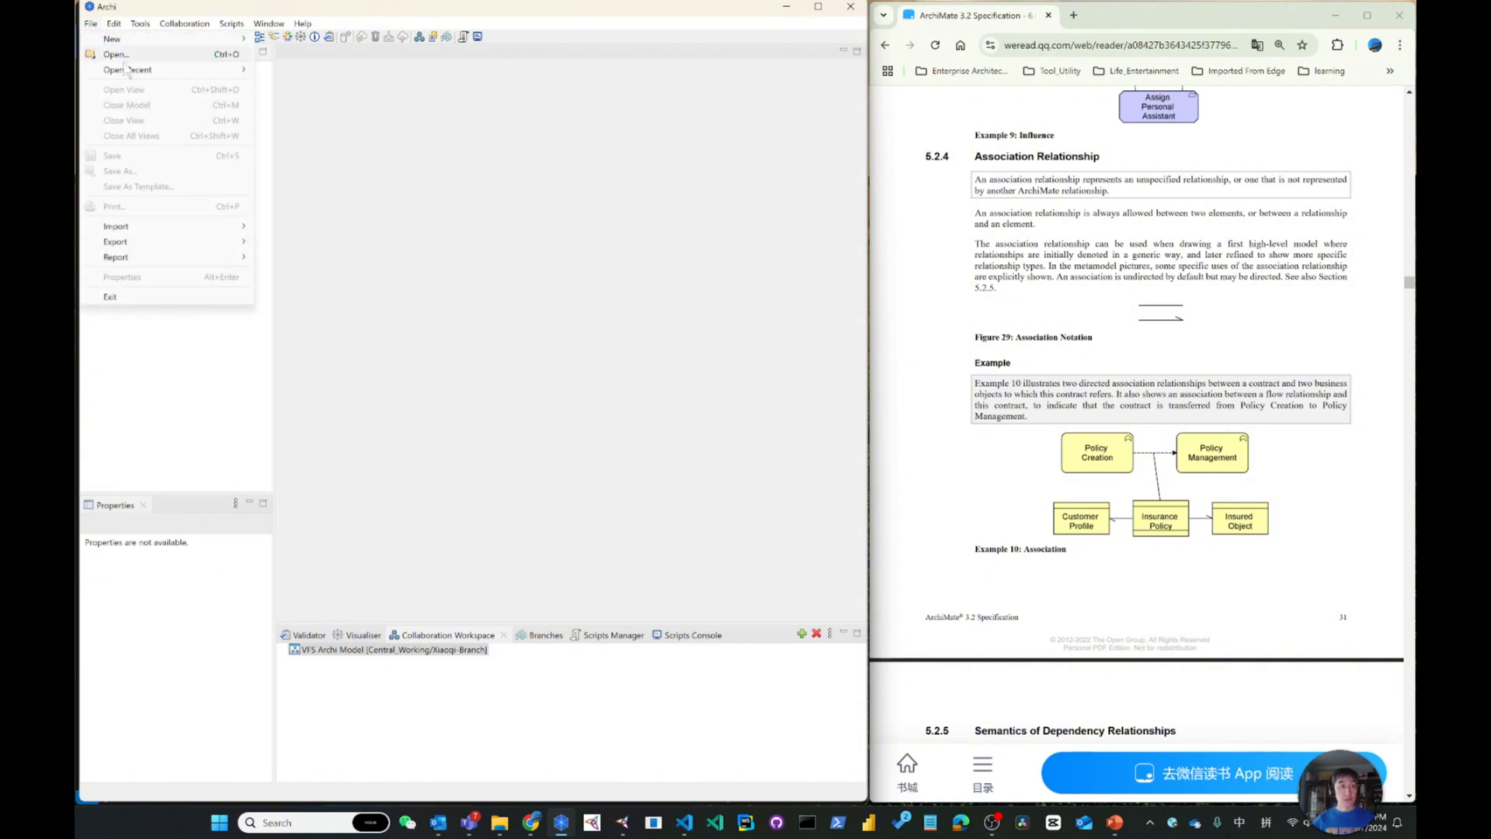
{"action": "mouse_move", "coordinate": [128, 70]}
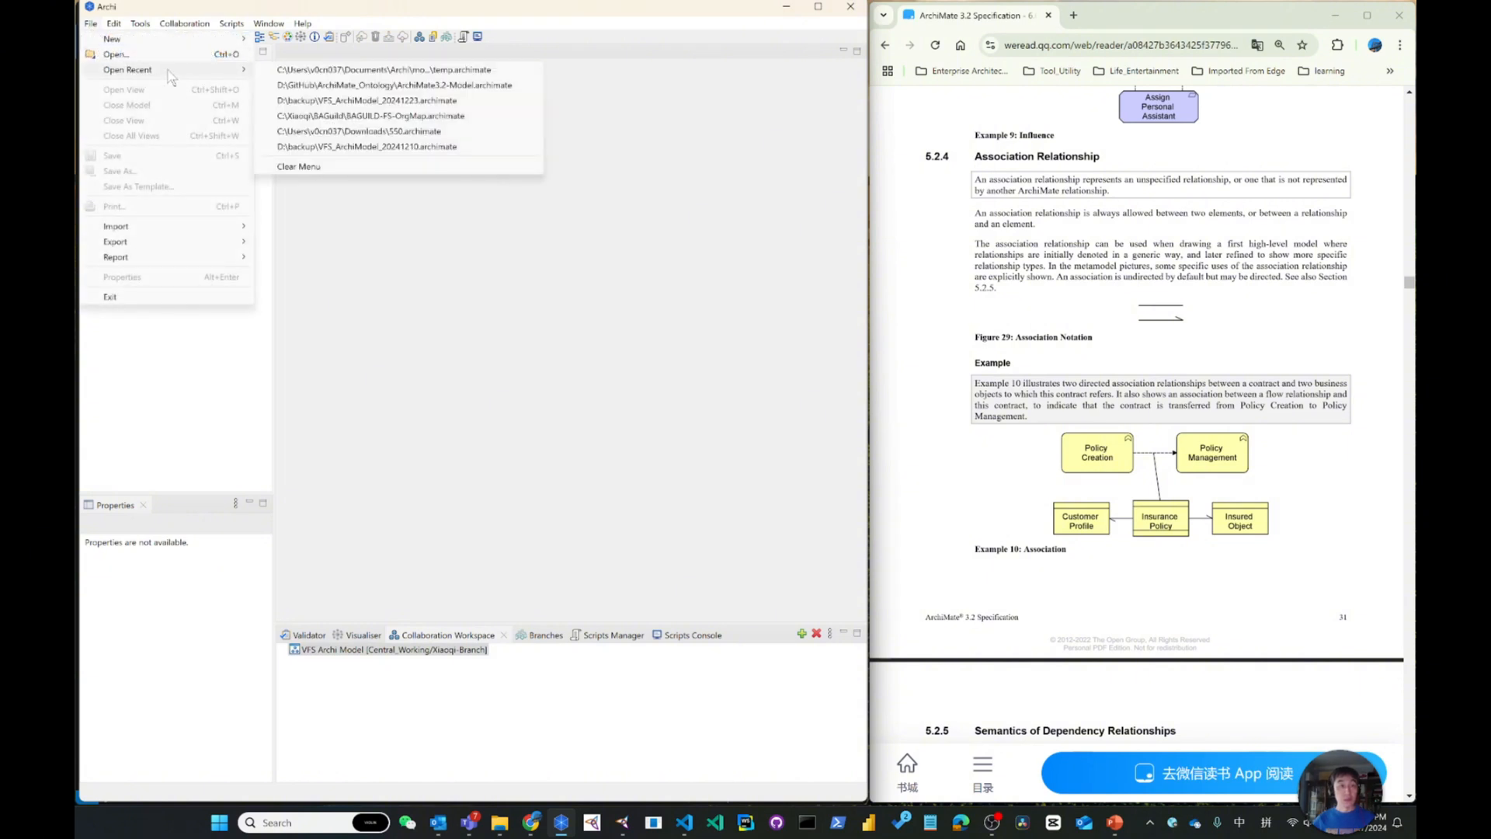
{"action": "left_click", "coordinate": [458, 85]}
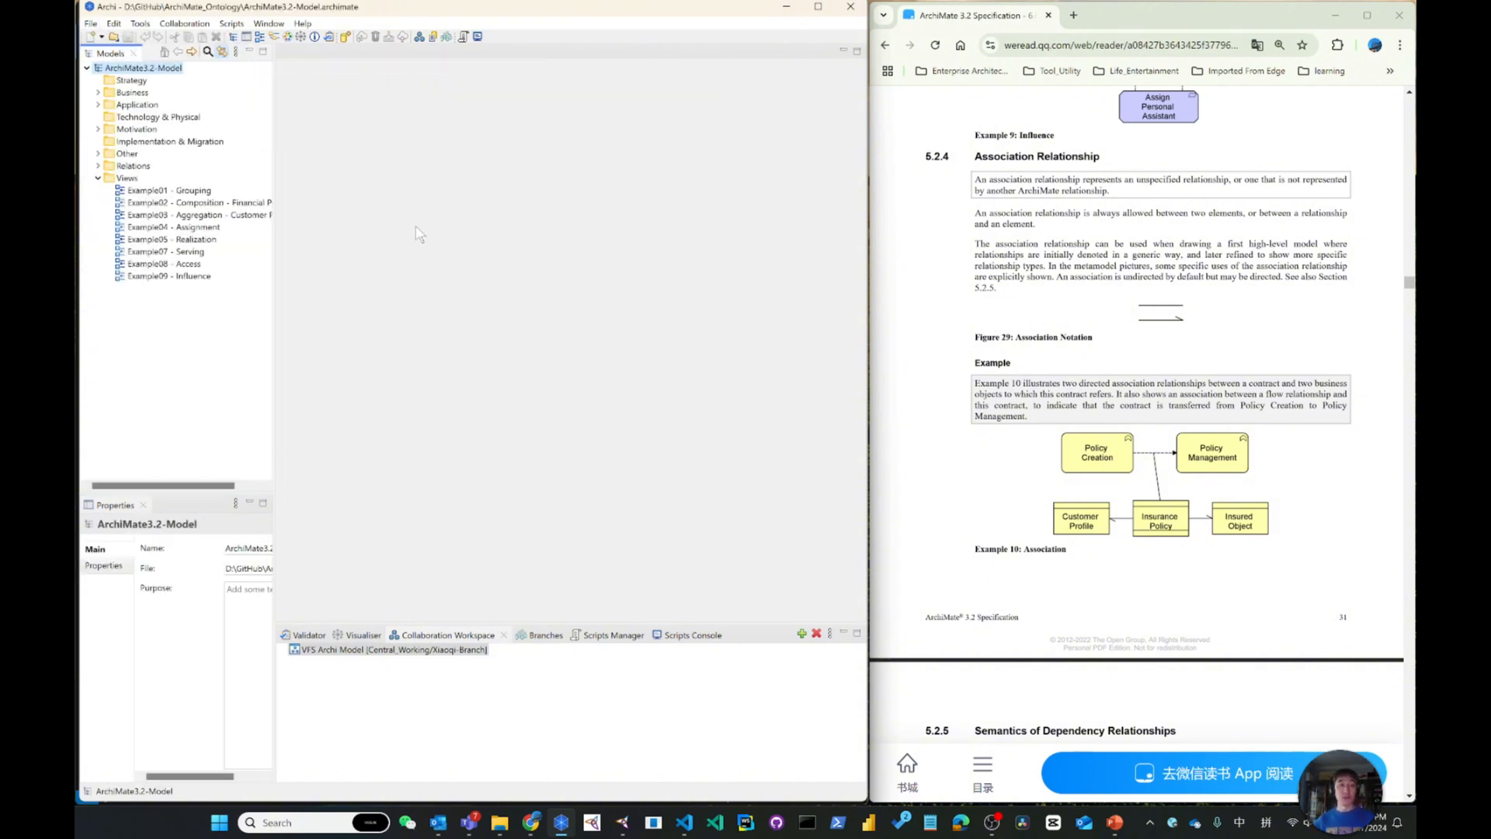
Duplicate the Example09 - Influence view in the model tree
{"action": "left_click_drag", "start_coordinate": [276, 268], "coordinate": [302, 268]}
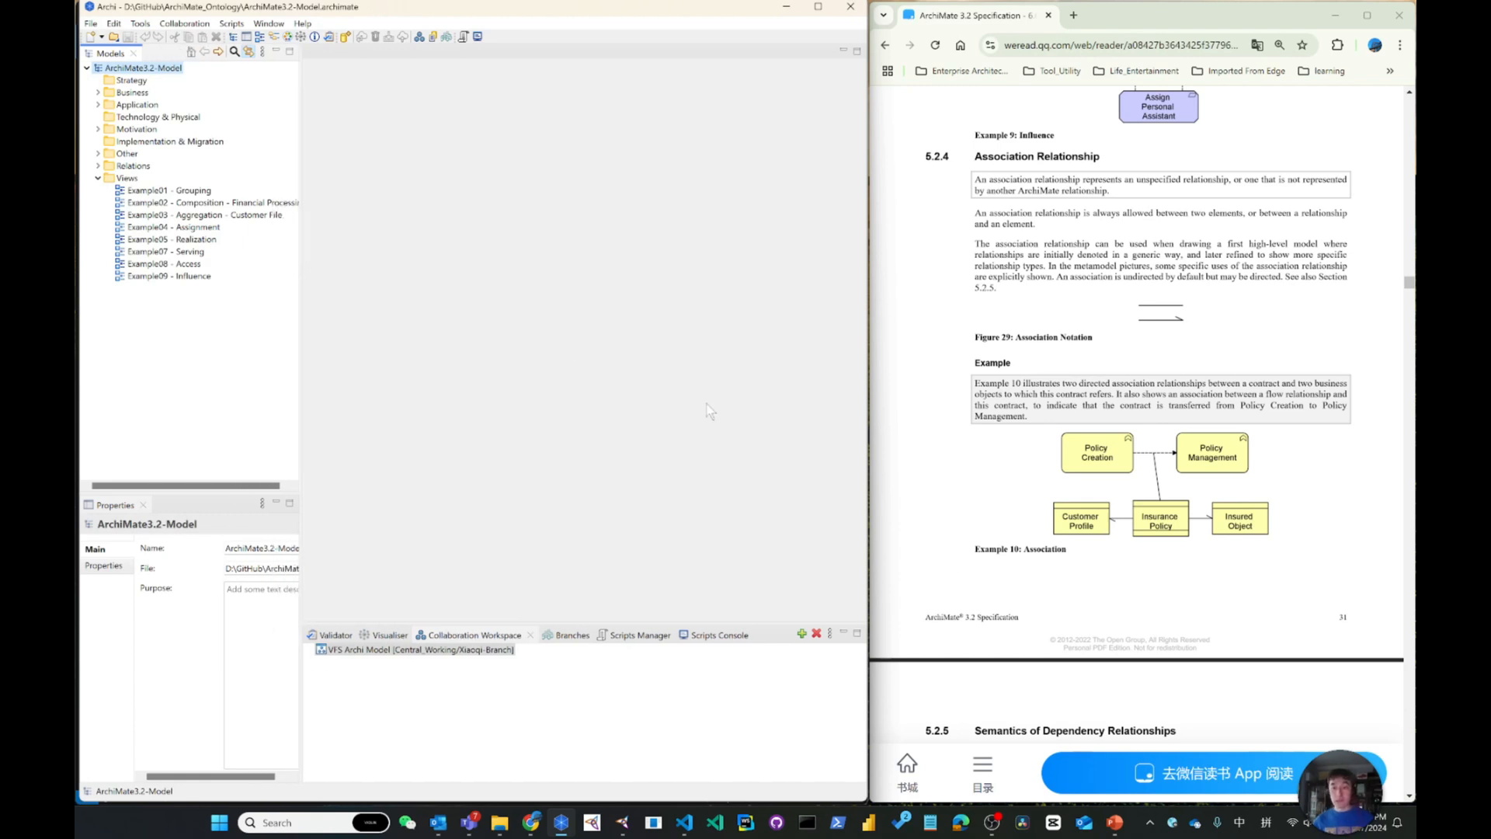
{"action": "right_click", "coordinate": [136, 277]}
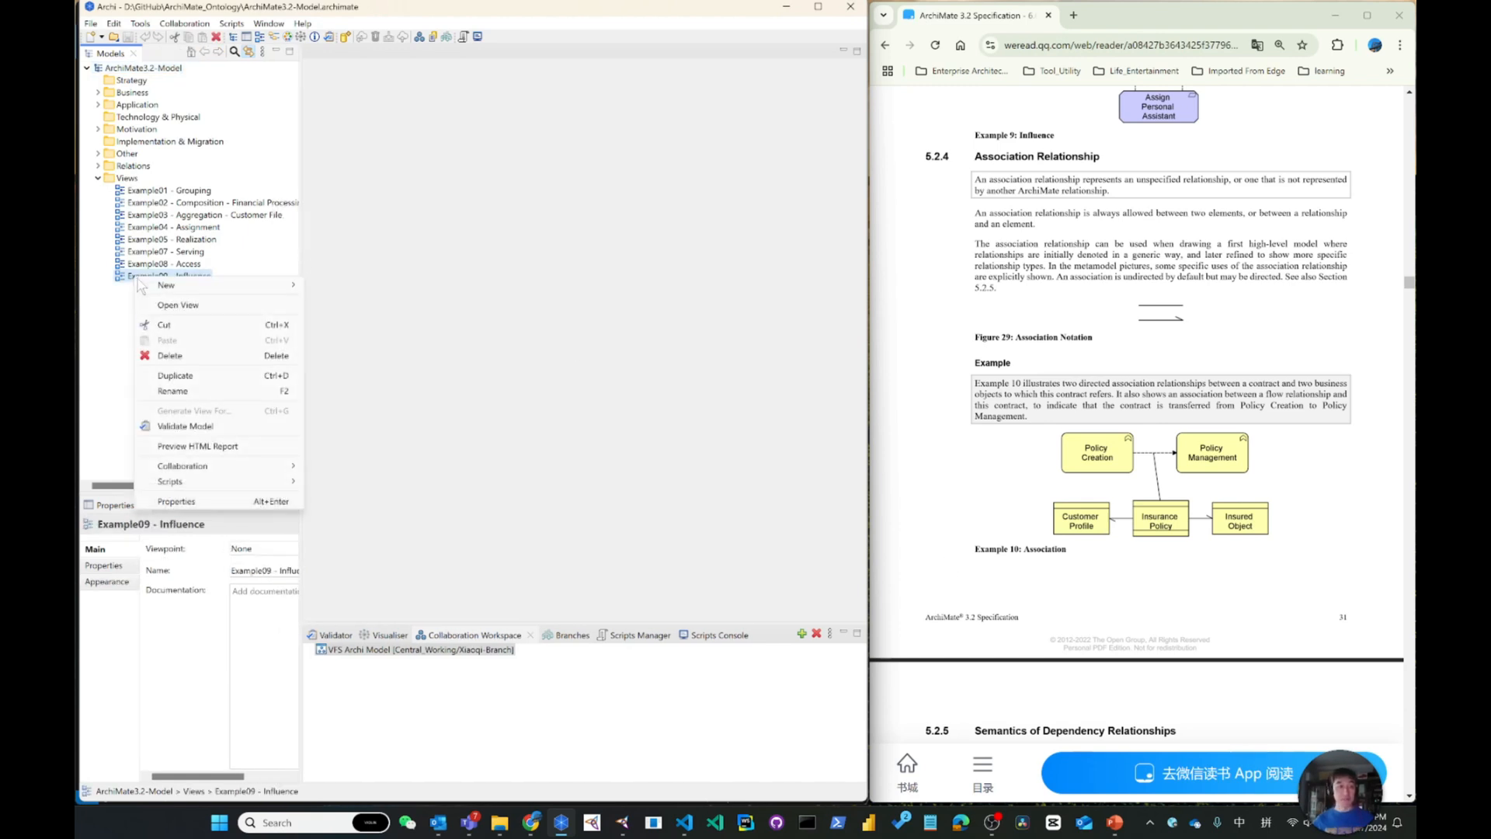
{"action": "left_click", "coordinate": [215, 376]}
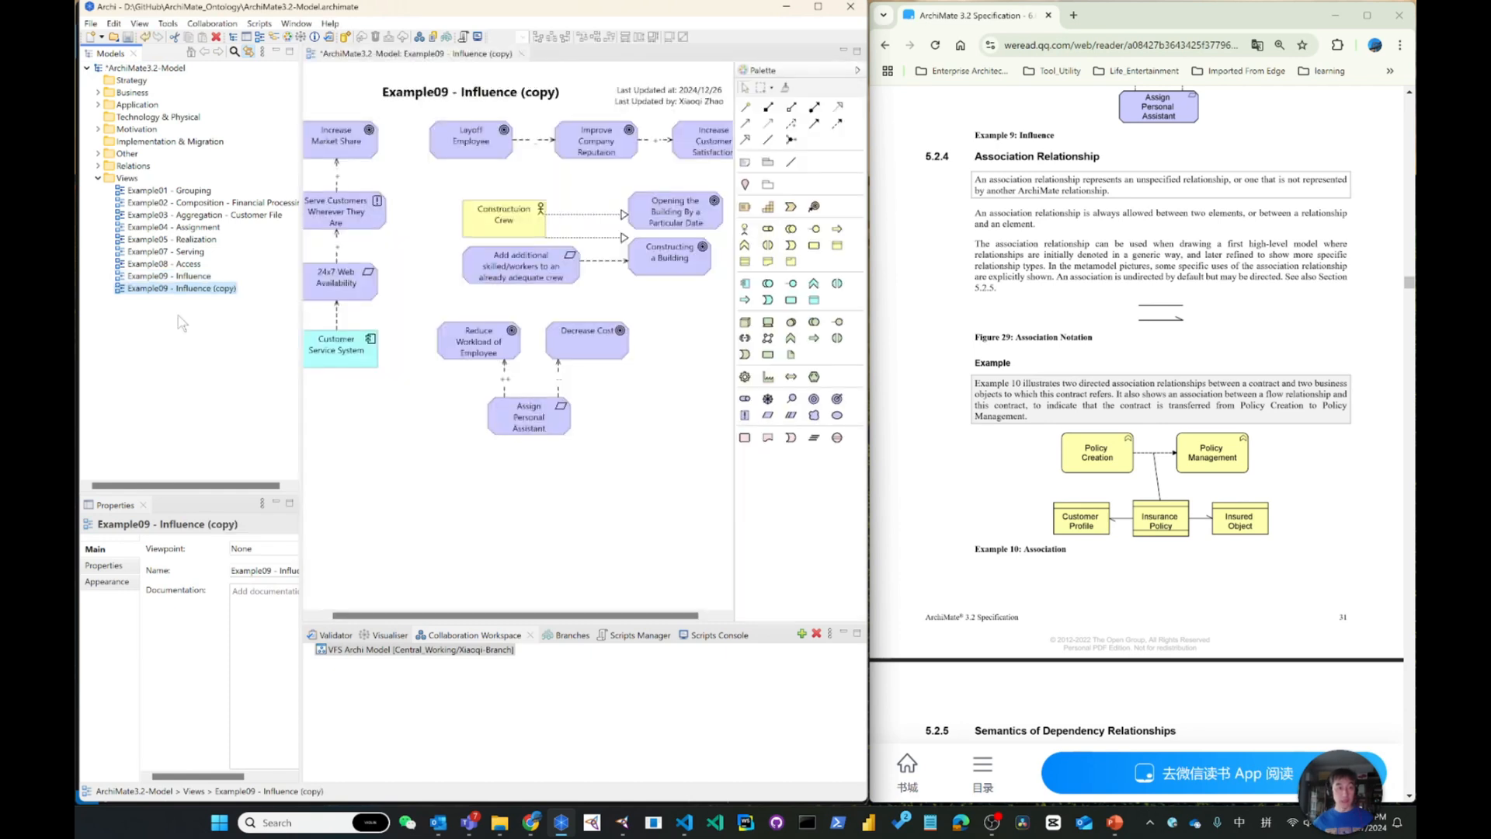
Rename the duplicated Influence view as "Example10 - Association"
{"action": "key", "text": "Right"}
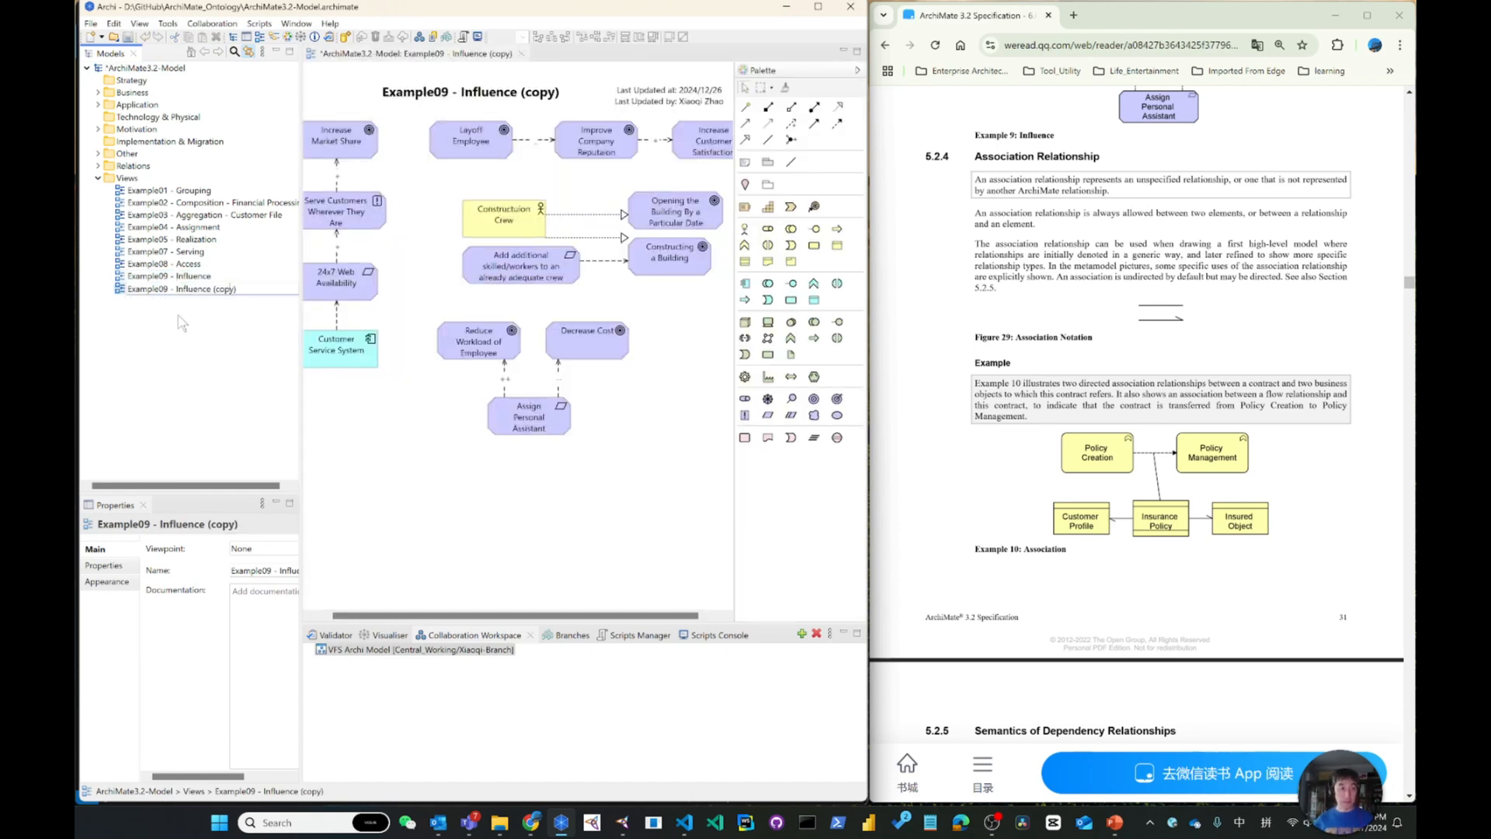
{"action": "key", "text": "BackSpace"}
{"action": "key", "text": "BackSpace"}
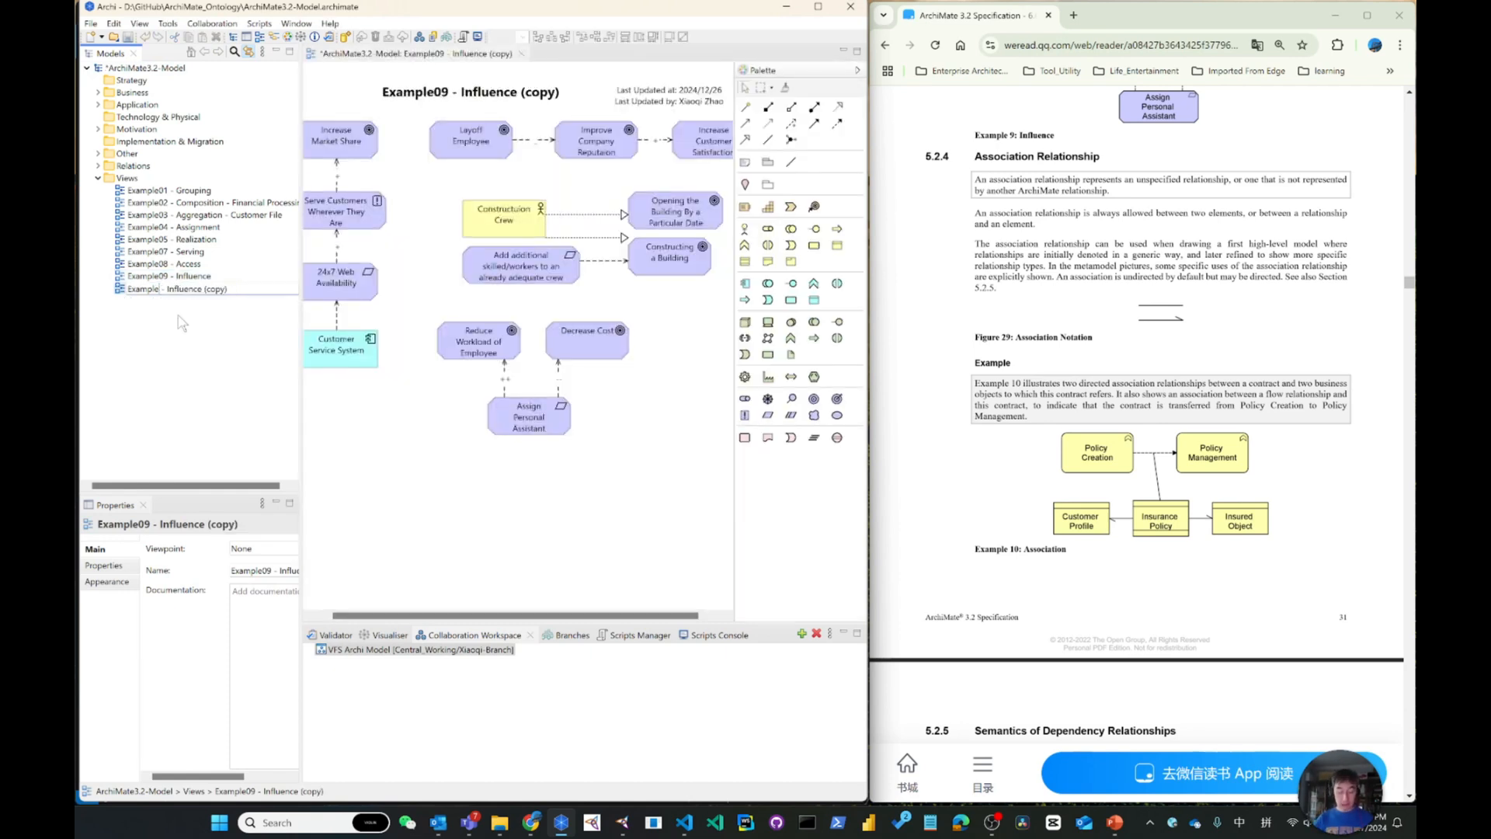
{"action": "type", "text": "10"}
{"action": "key", "text": "BackSpace"}
{"action": "key", "text": "BackSpace"}
{"action": "key", "text": "BackSpace"}
{"action": "key", "text": "BackSpace"}
{"action": "key", "text": "BackSpace"}
{"action": "key", "text": "BackSpace"}
{"action": "key", "text": "BackSpace"}
{"action": "key", "text": "BackSpace"}
{"action": "key", "text": "BackSpace"}
{"action": "key", "text": "BackSpace"}
{"action": "key", "text": "BackSpace"}
{"action": "key", "text": "BackSpace"}
{"action": "key", "text": "BackSpace"}
{"action": "key", "text": "BackSpace"}
{"action": "key", "text": "BackSpace"}
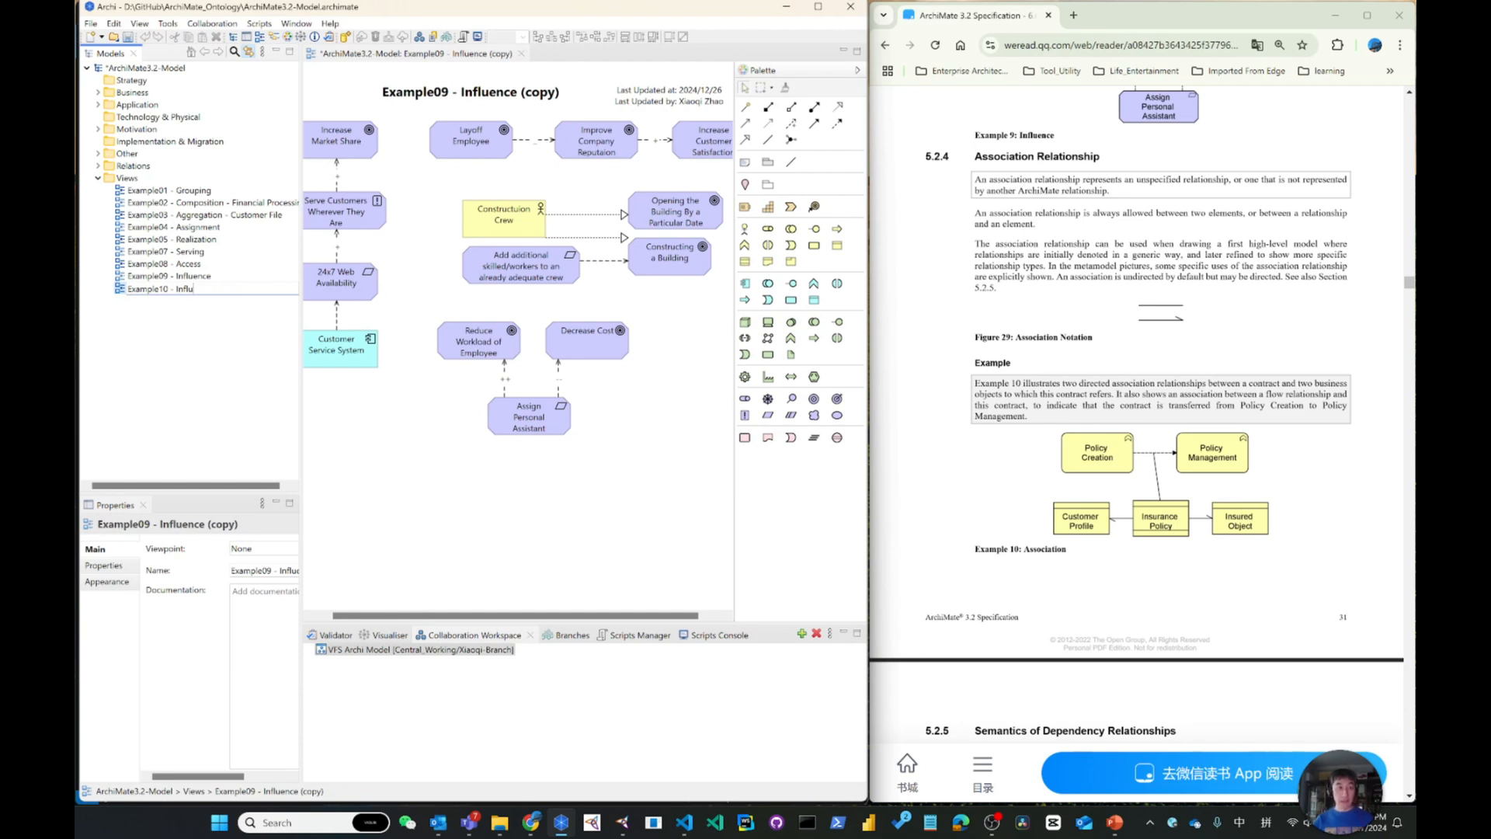
{"action": "type", "text": "A"}
{"action": "key", "text": "shift"}
{"action": "type", "text": "ss"}
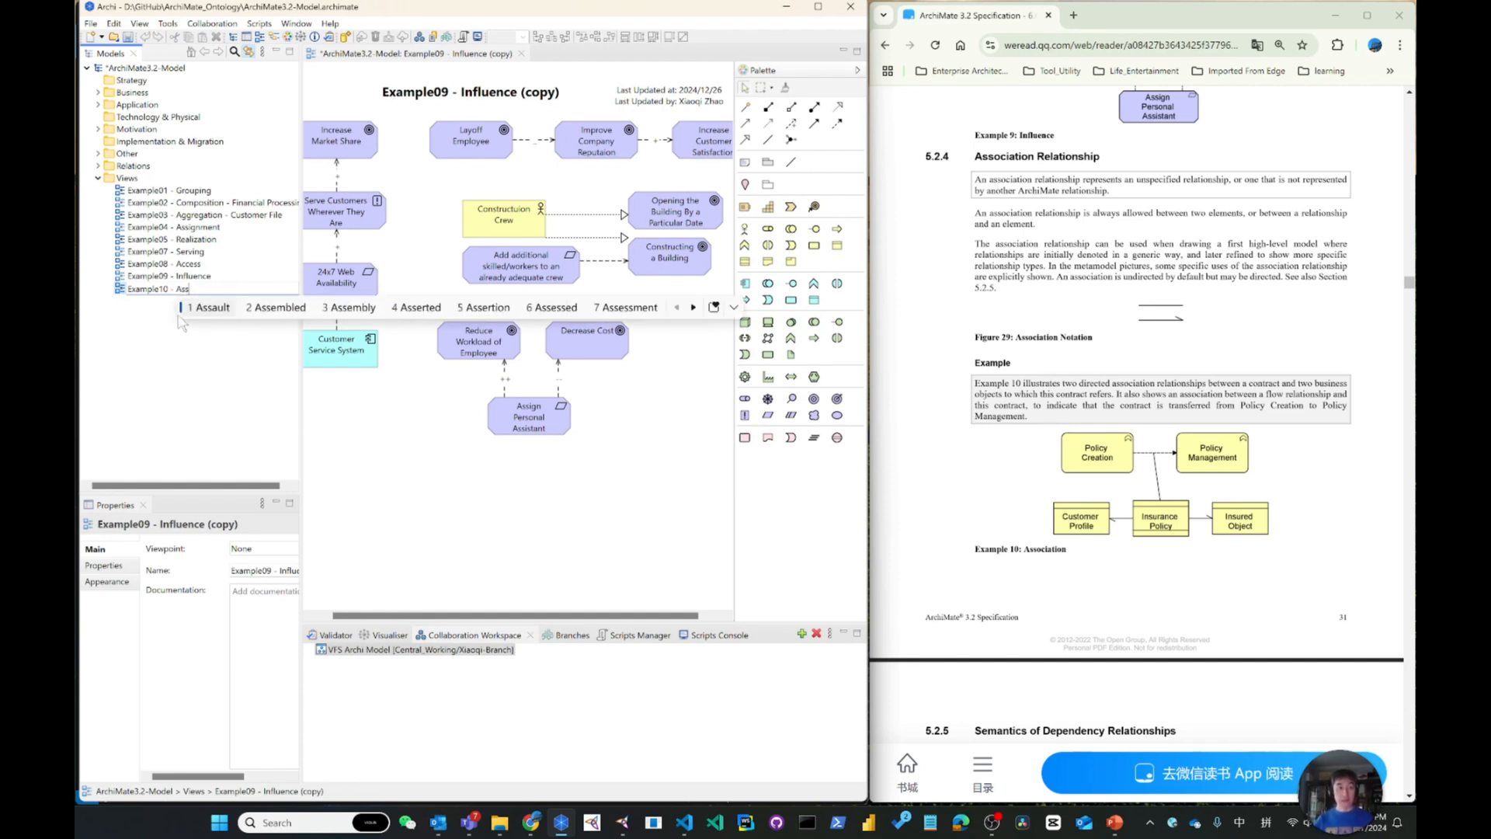
{"action": "type", "text": "ociation"}
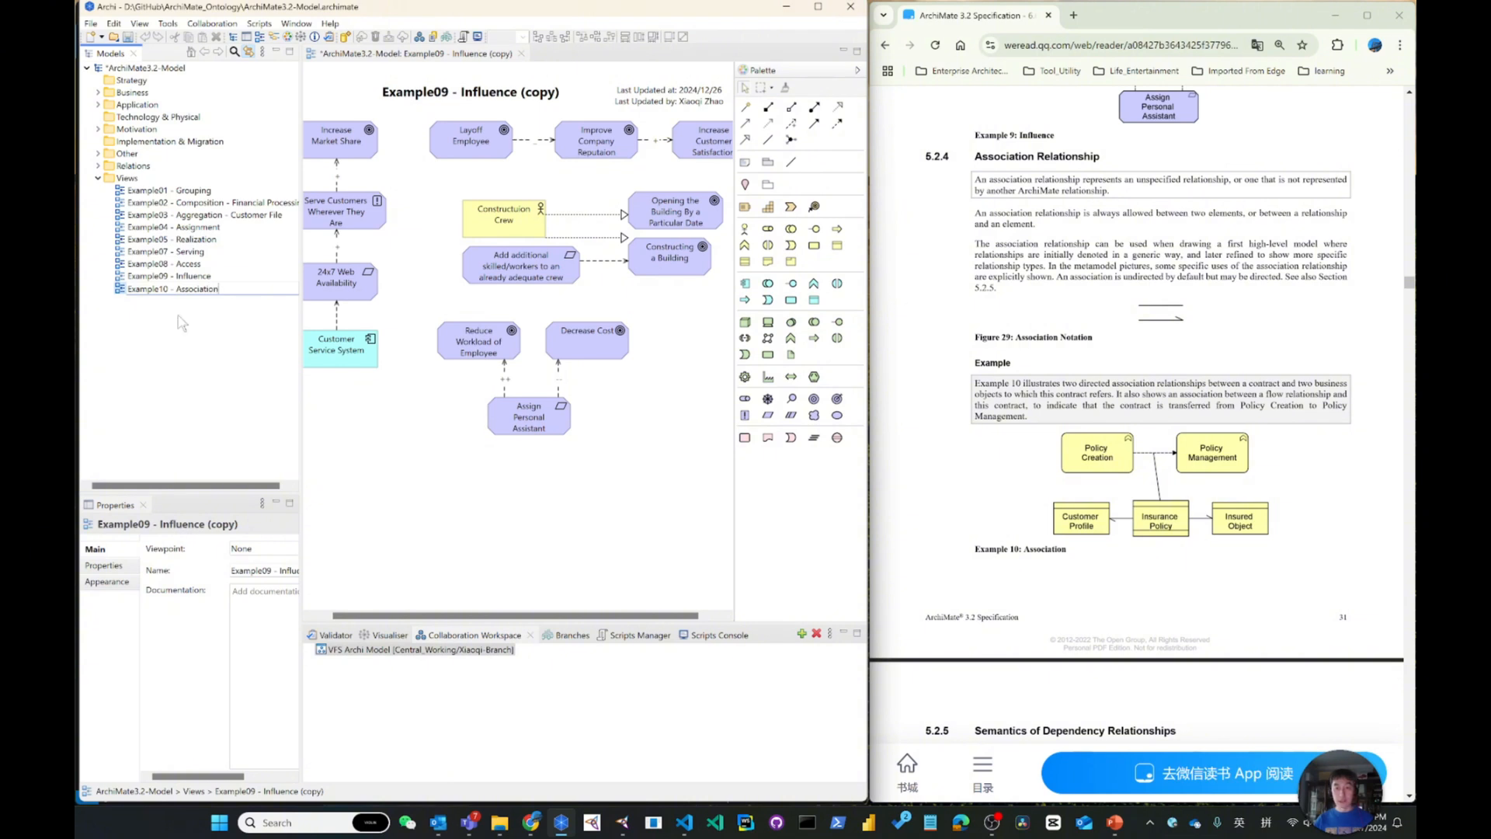
{"action": "key", "text": "Return"}
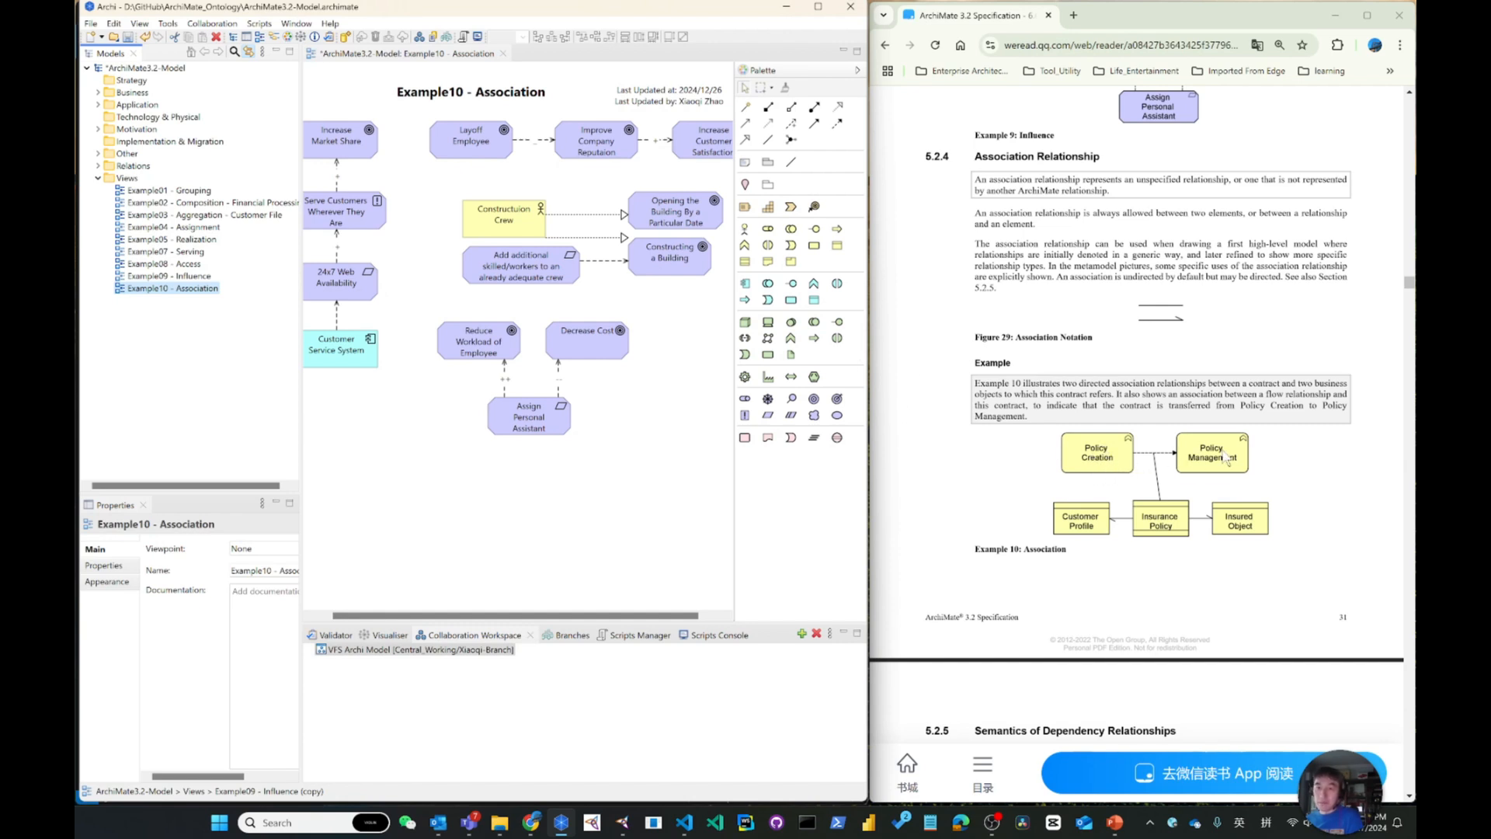
Delete all the copied Influence elements from the Example10 - Association diagram, keeping its title and update note
{"action": "left_click_drag", "start_coordinate": [303, 178], "coordinate": [190, 178]}
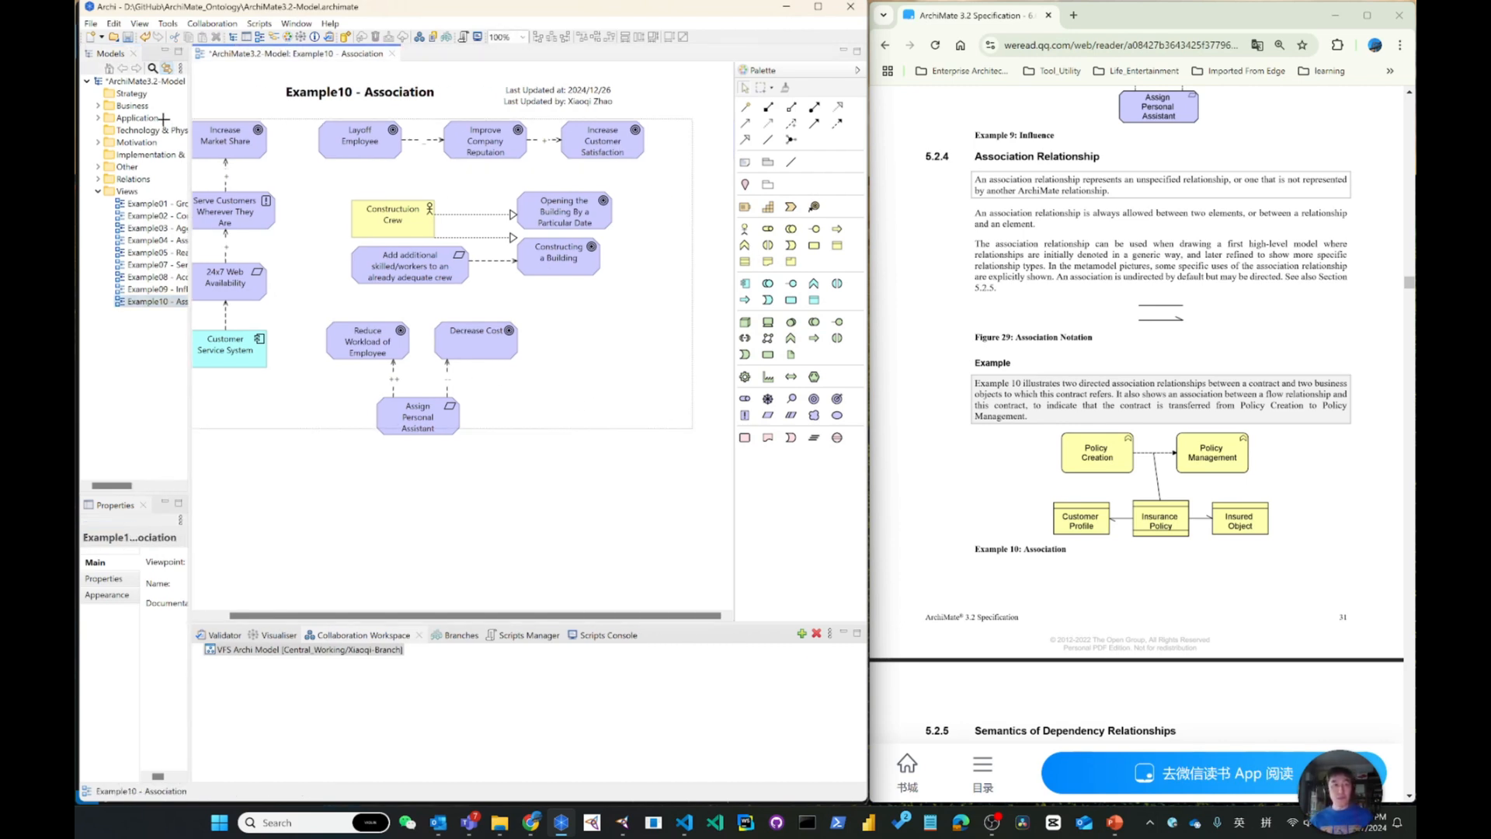
{"action": "left_click", "coordinate": [228, 248]}
{"action": "key", "text": "ctrl+a"}
{"action": "key", "text": "Delete"}
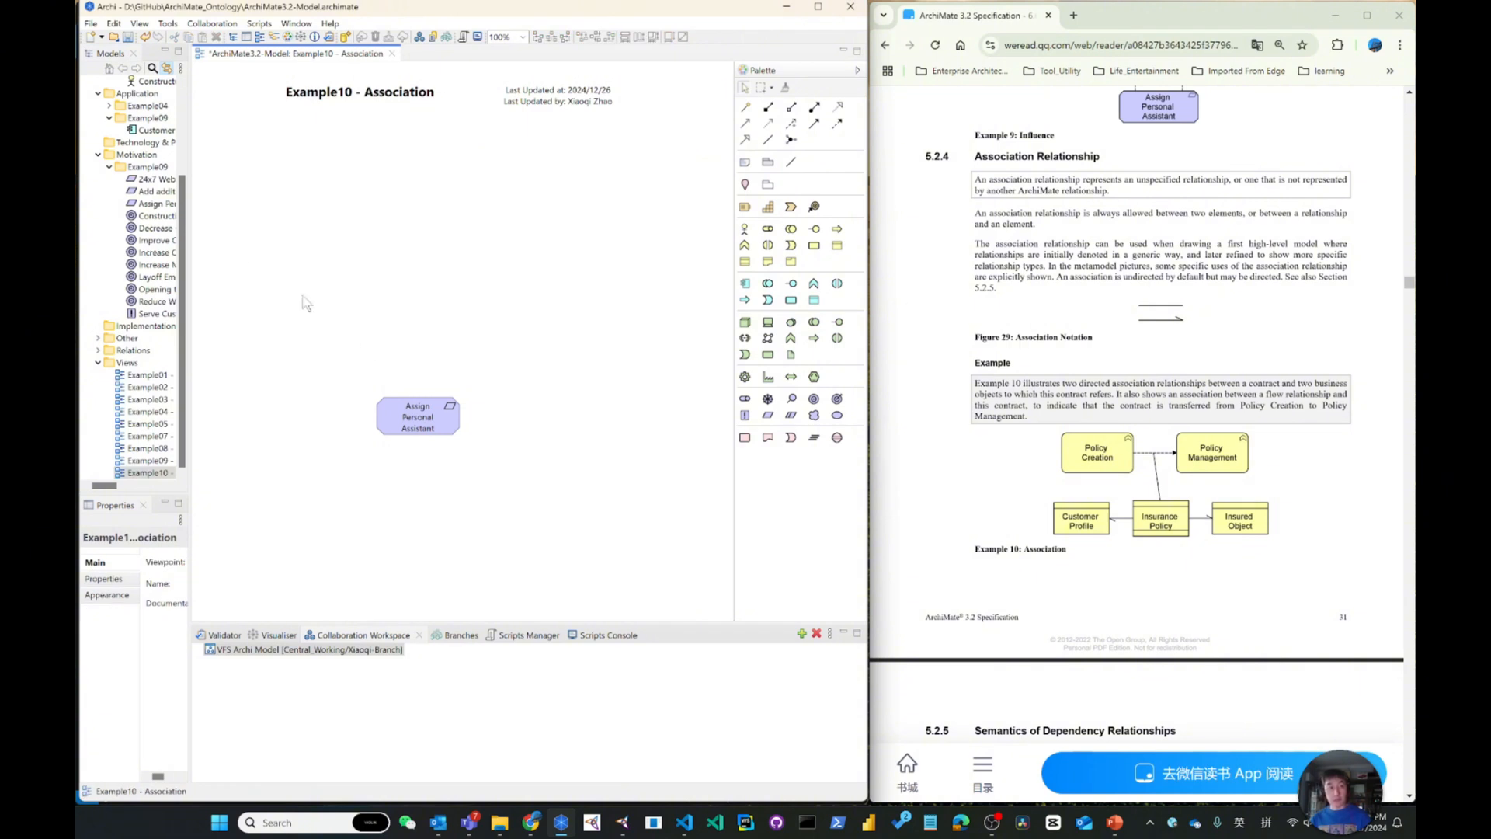
{"action": "left_click", "coordinate": [405, 424]}
{"action": "key", "text": "Delete"}
Widen the model tree, collapse the Motivation folder, and search the model for "policy"
{"action": "left_click_drag", "start_coordinate": [191, 308], "coordinate": [312, 308]}
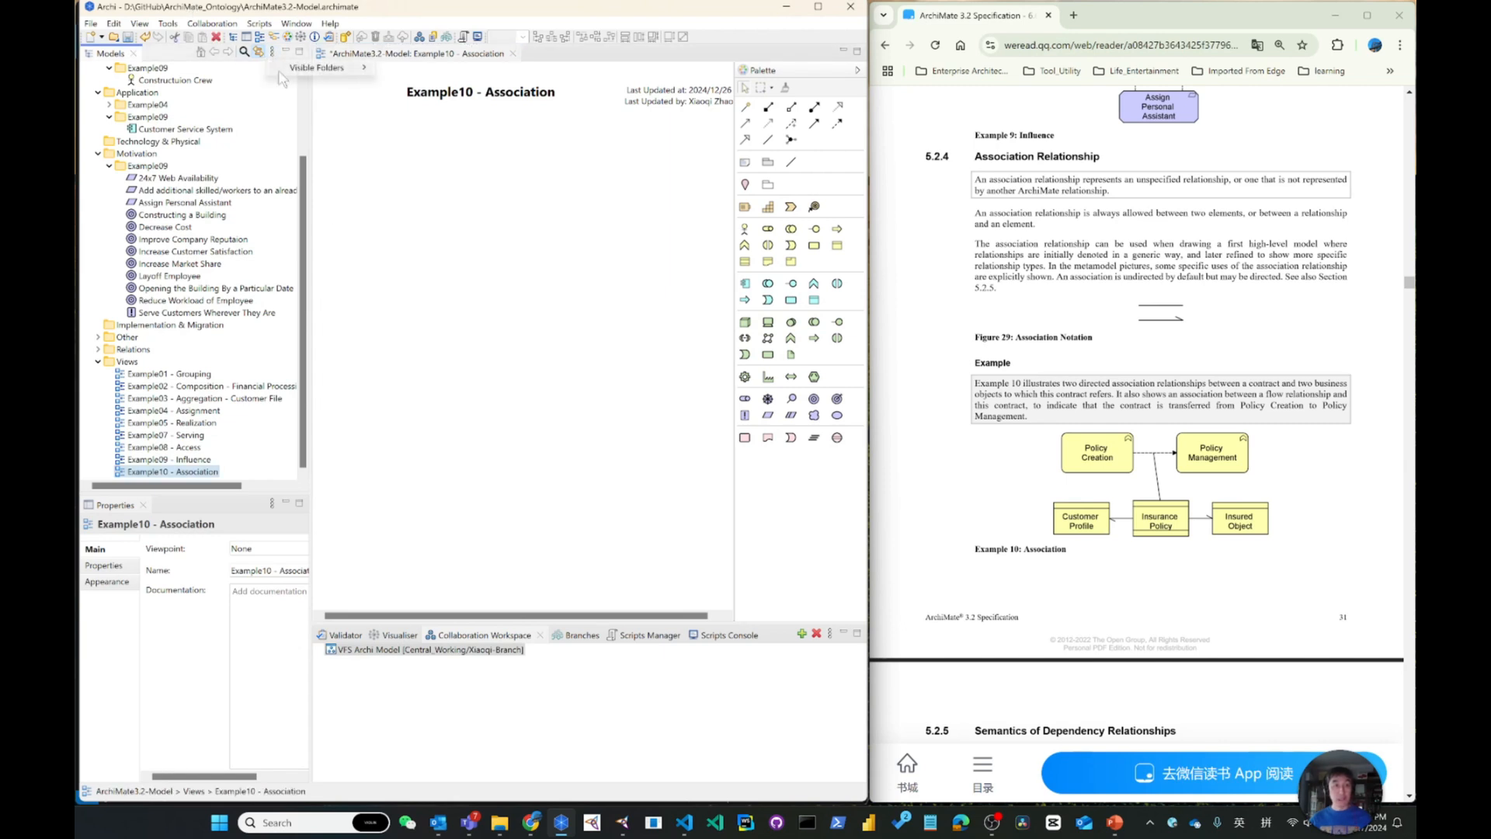
{"action": "left_click", "coordinate": [98, 153]}
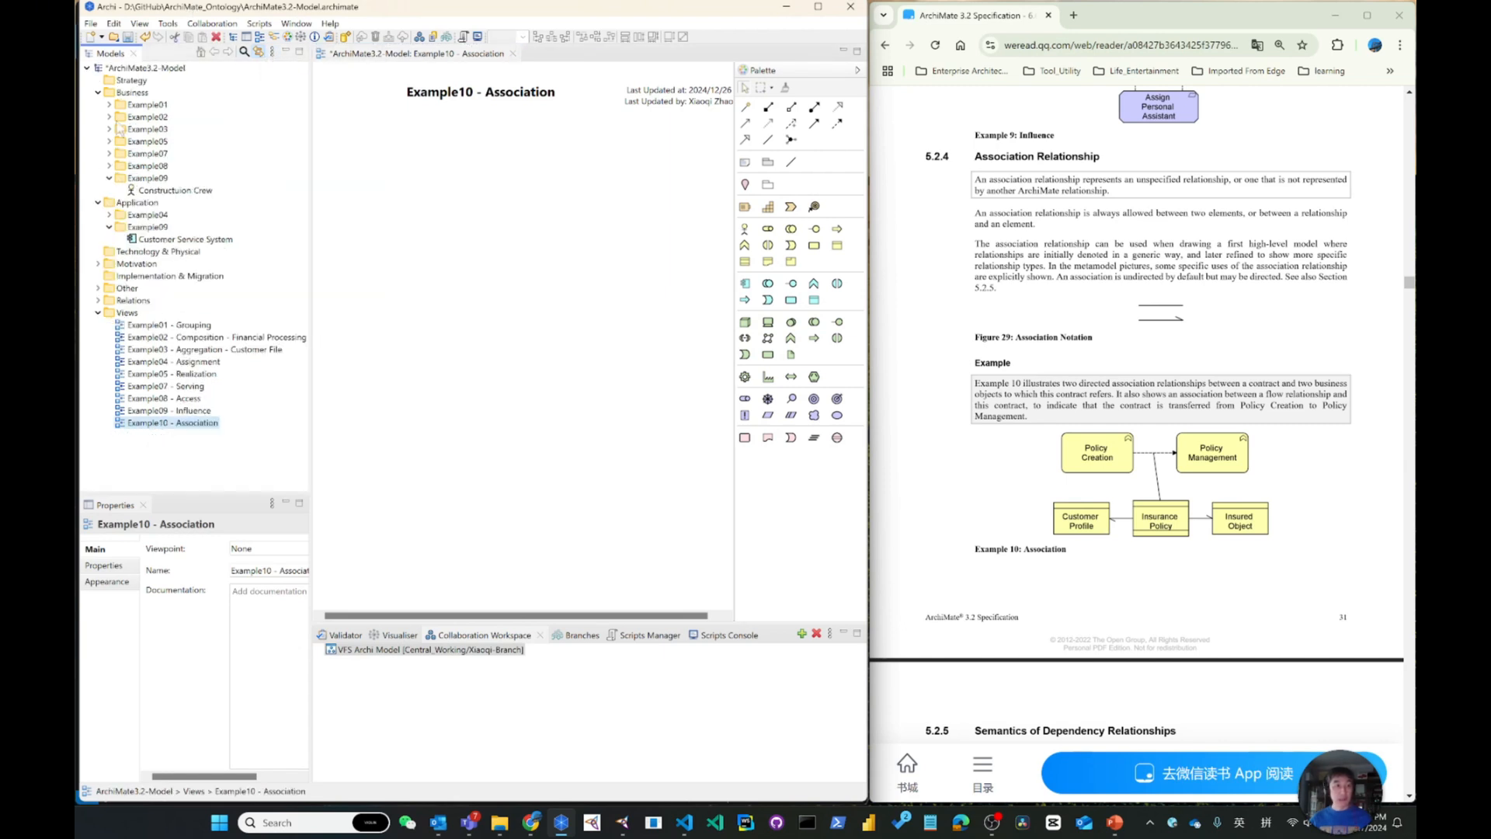
{"action": "left_click", "coordinate": [244, 52]}
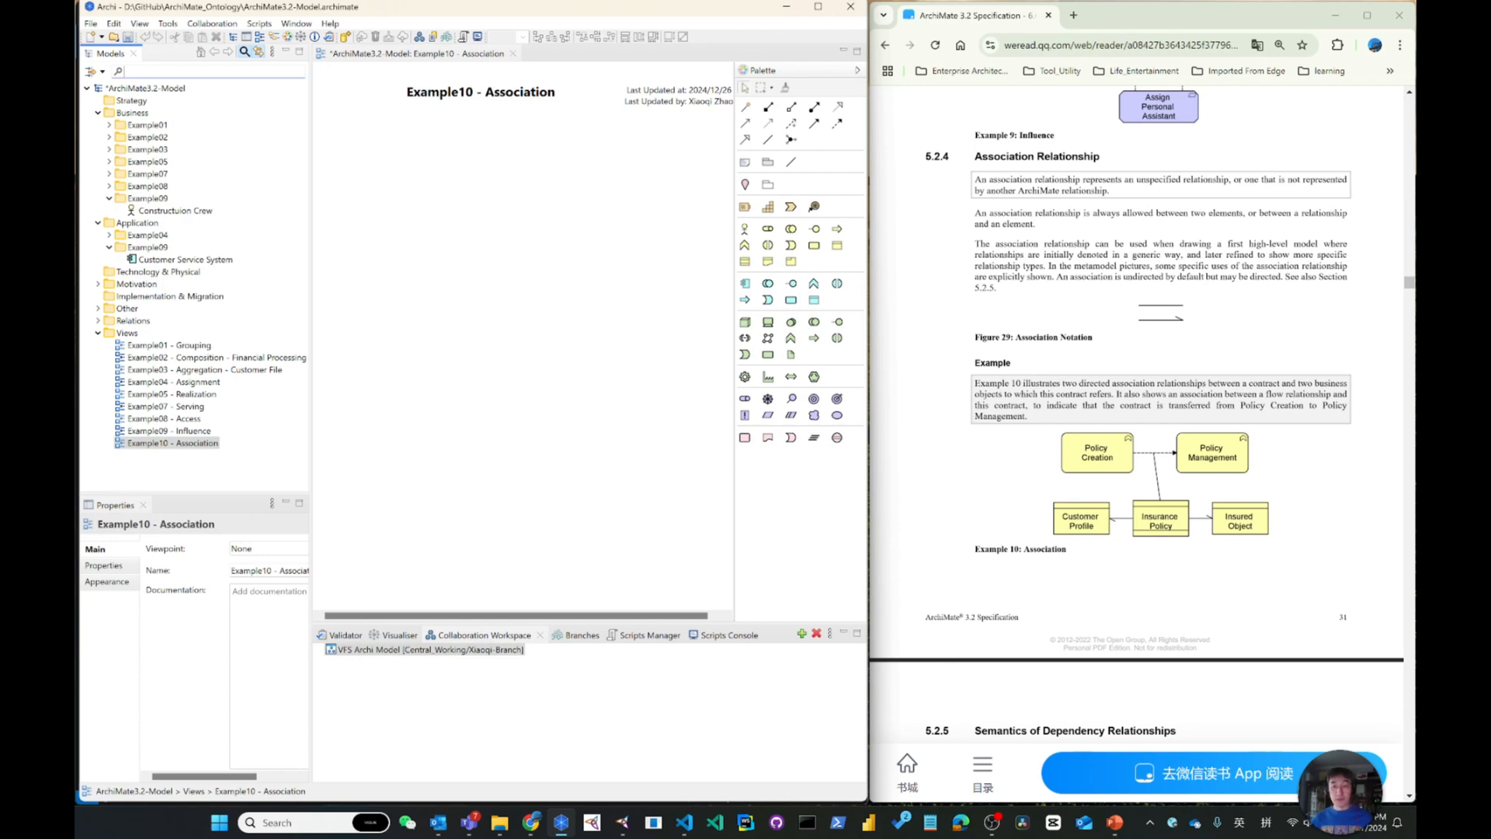
{"action": "type", "text": "policy"}
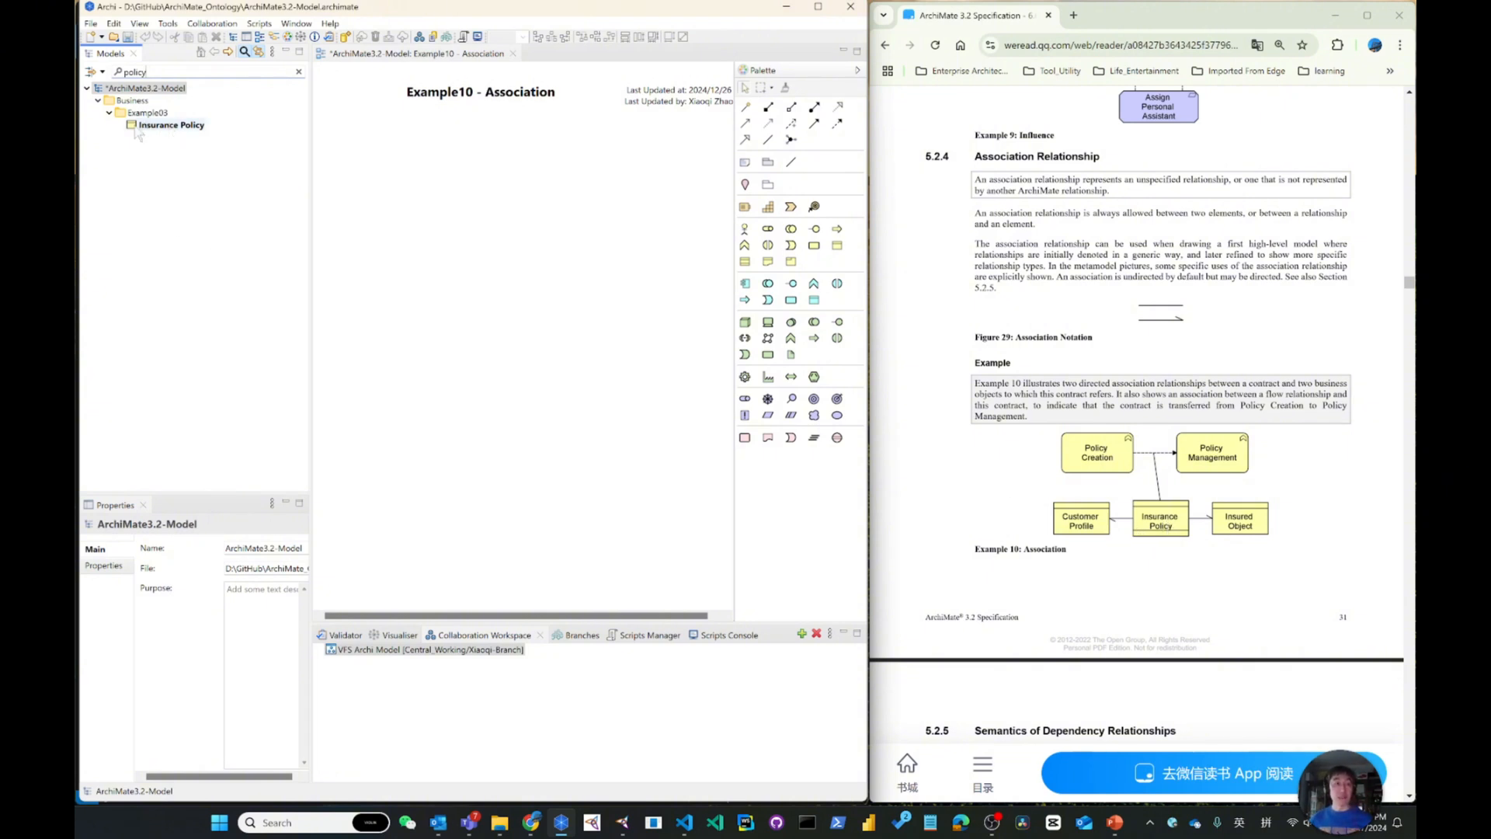
{"action": "left_click_drag", "start_coordinate": [140, 130], "coordinate": [146, 117]}
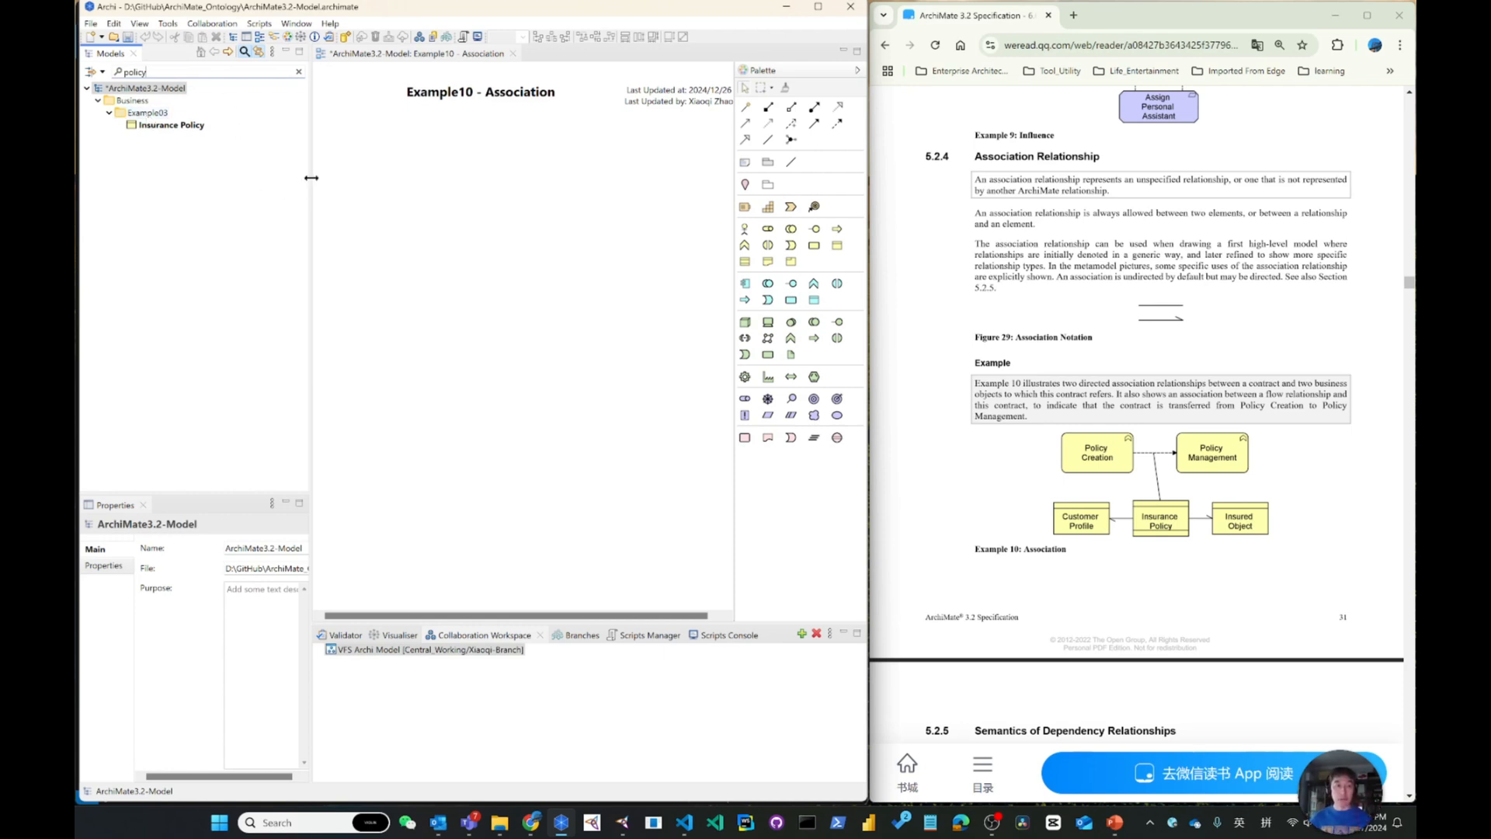
Examine where the existing Insurance Policy business object is used and open its Example03 - Aggregation - Customer File view
{"action": "left_click_drag", "start_coordinate": [311, 178], "coordinate": [354, 175]}
{"action": "left_click", "coordinate": [169, 126]}
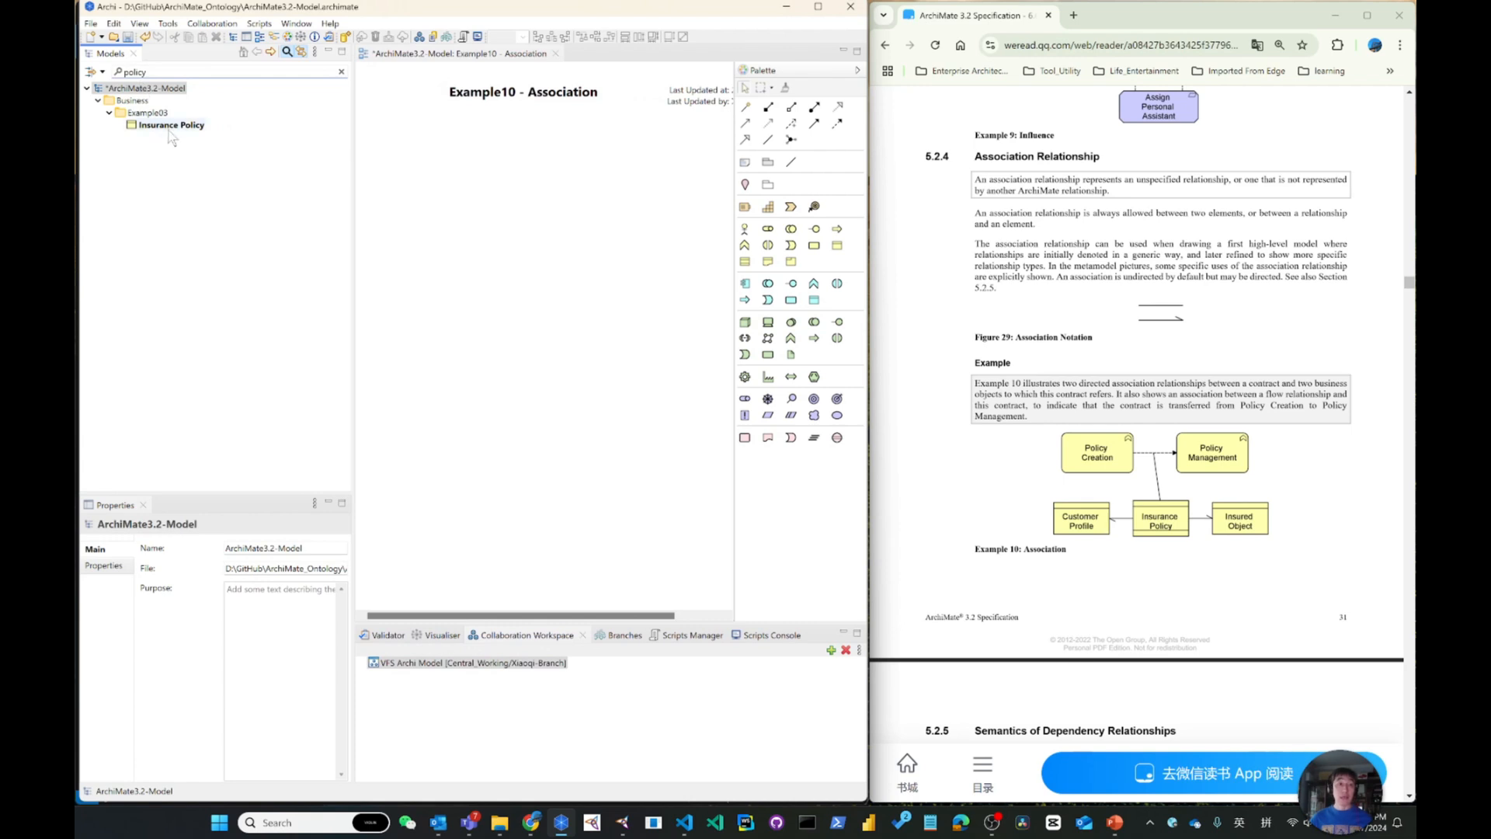
{"action": "left_click", "coordinate": [101, 581]}
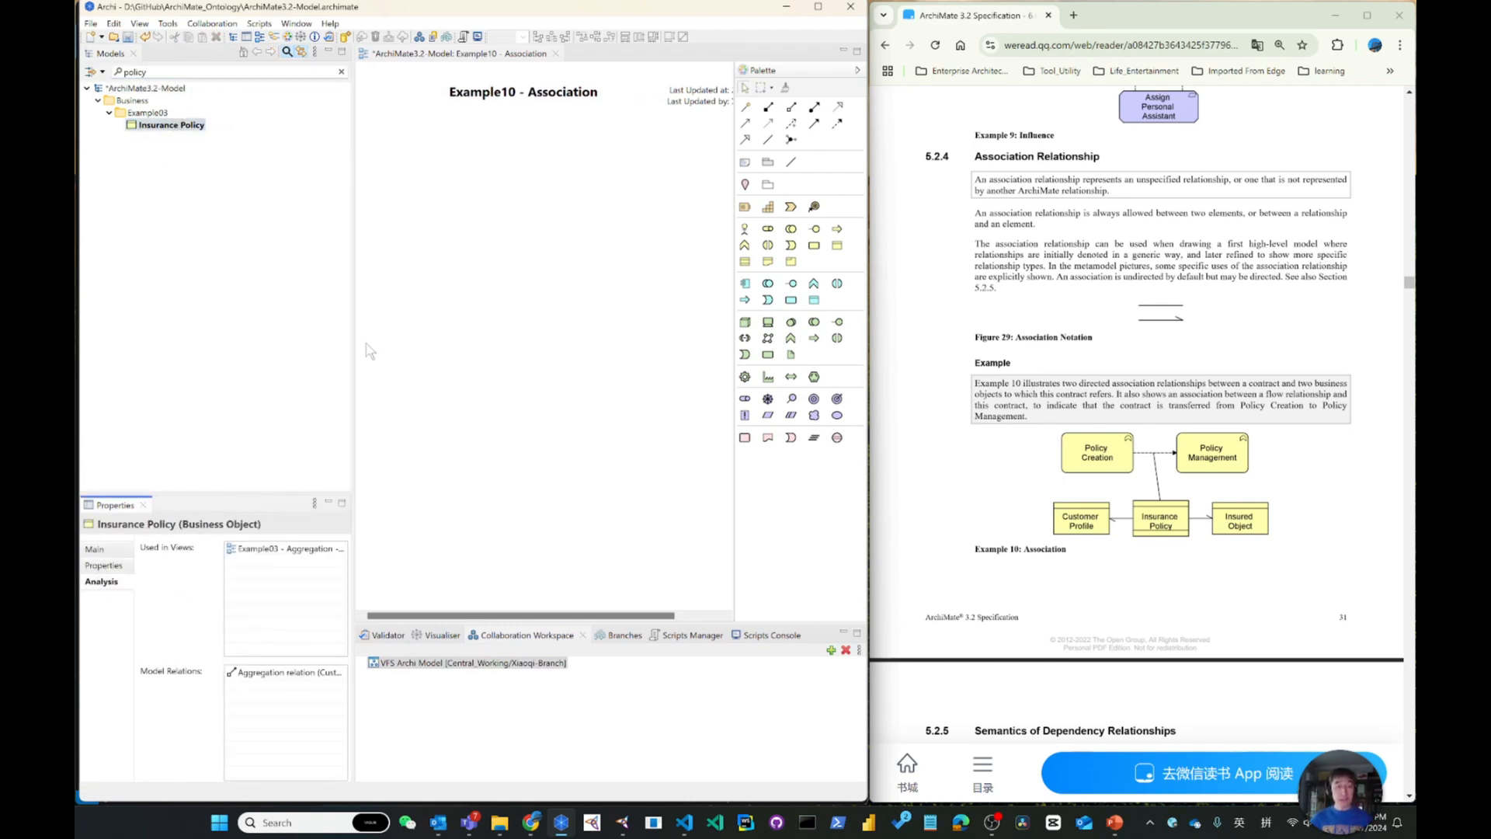
{"action": "left_click_drag", "start_coordinate": [354, 348], "coordinate": [441, 349]}
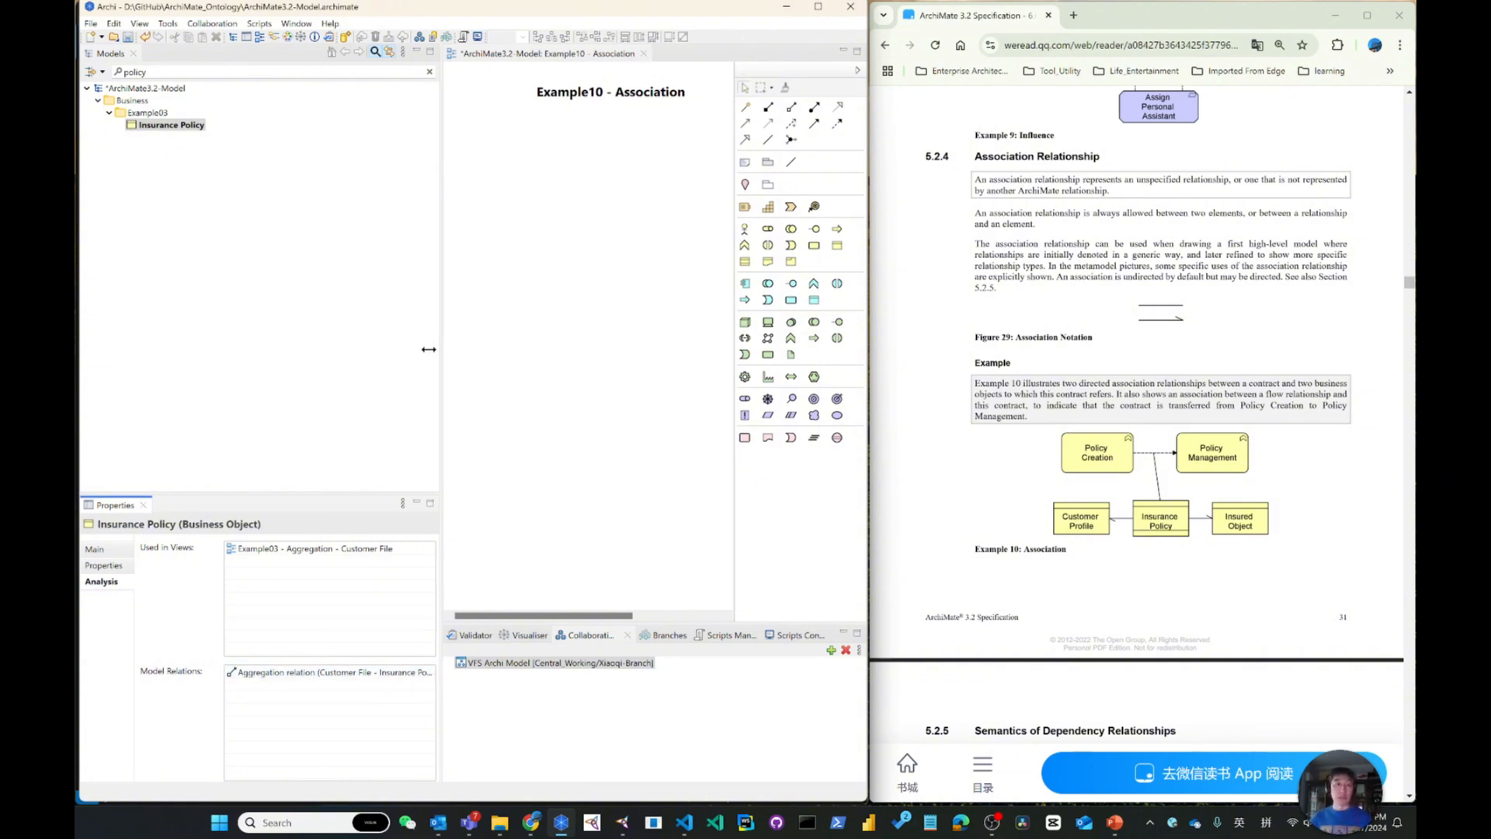
{"action": "left_click_drag", "start_coordinate": [439, 346], "coordinate": [357, 349]}
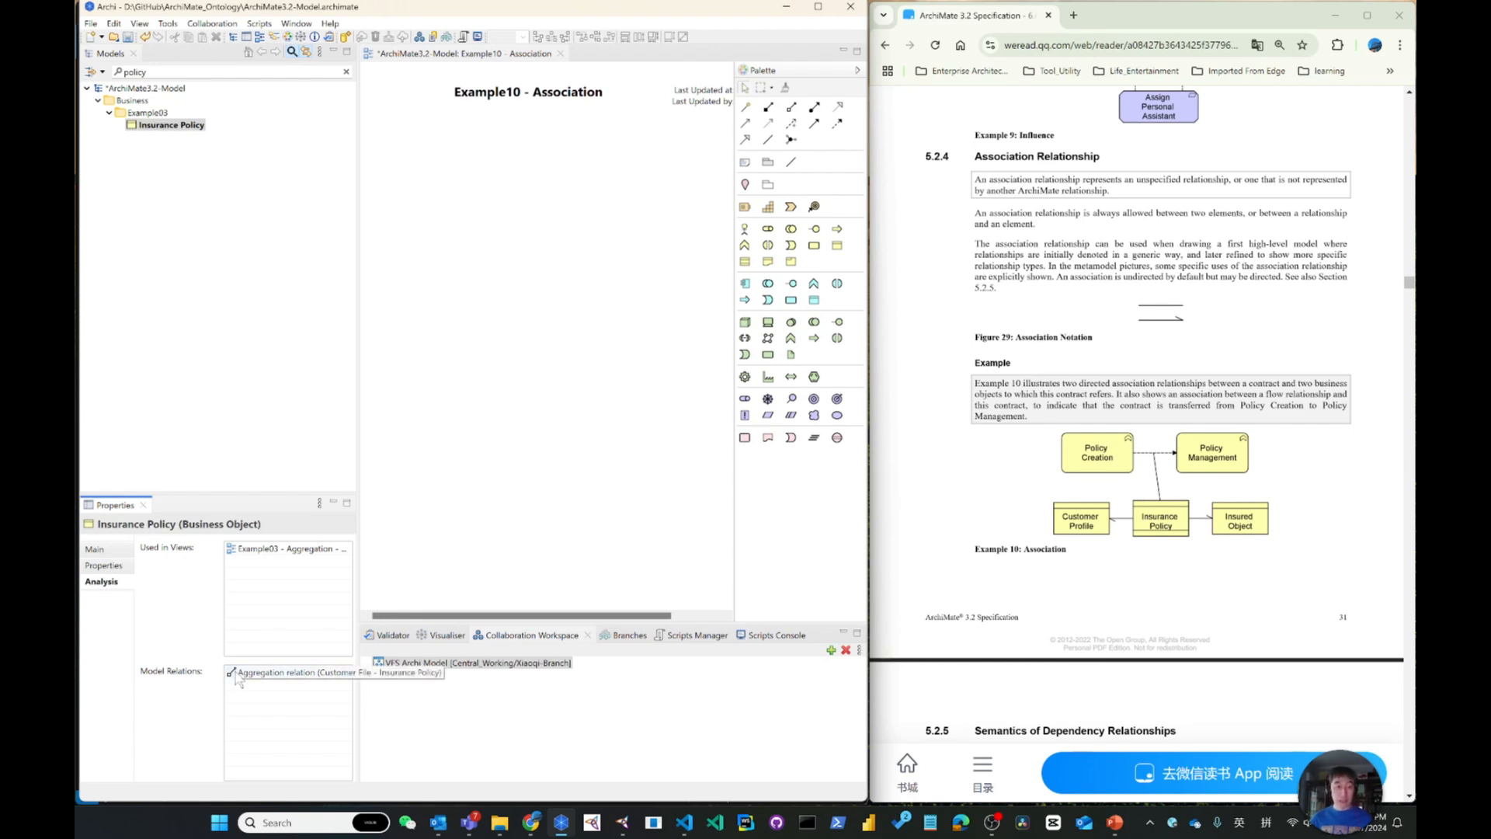
{"action": "double_click", "coordinate": [280, 548]}
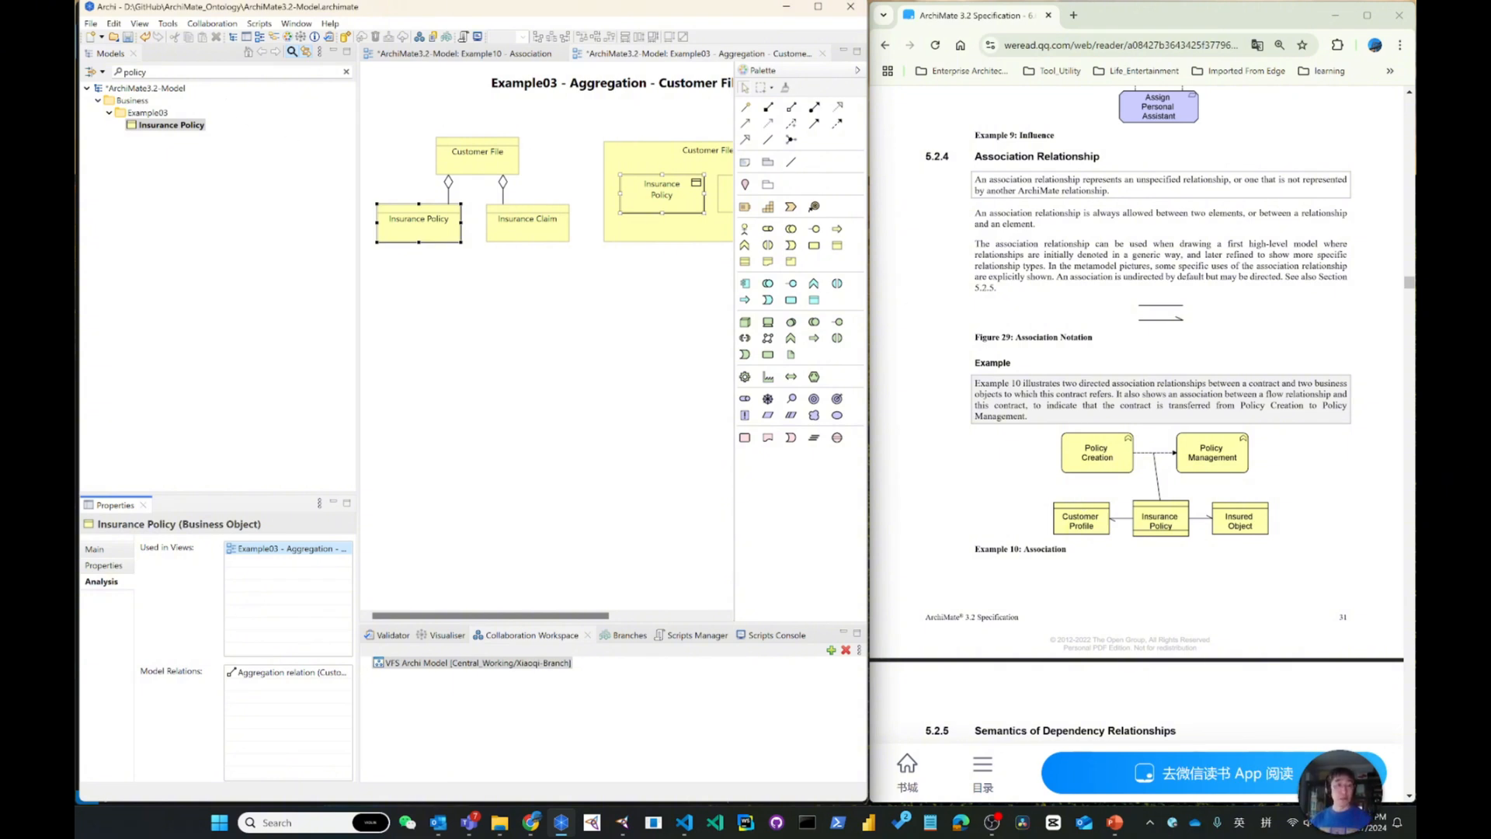
Clear the model search and add a folder named Example10 under Business
{"action": "left_click", "coordinate": [347, 71]}
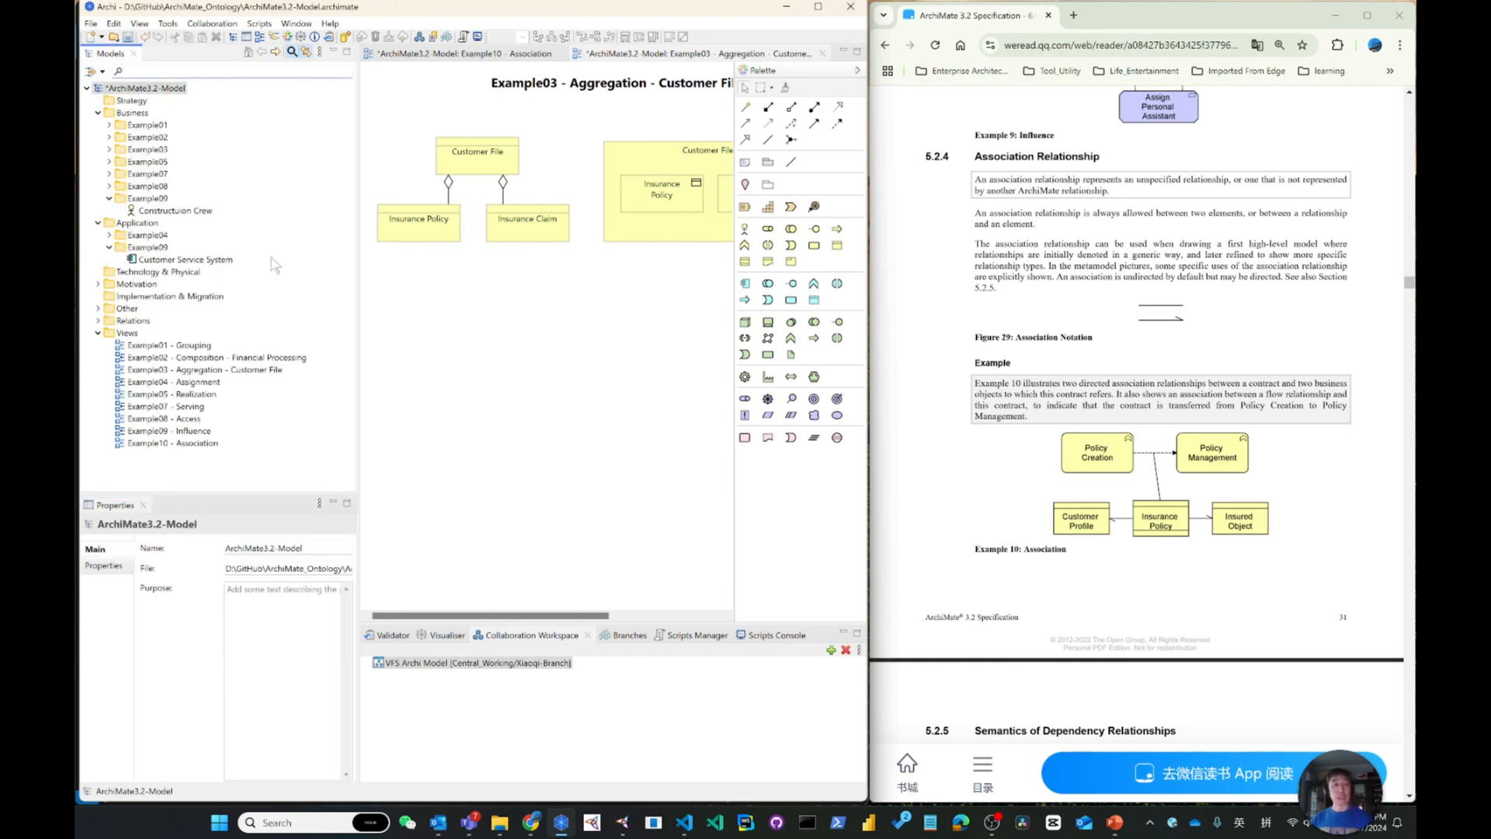
{"action": "left_click", "coordinate": [109, 199]}
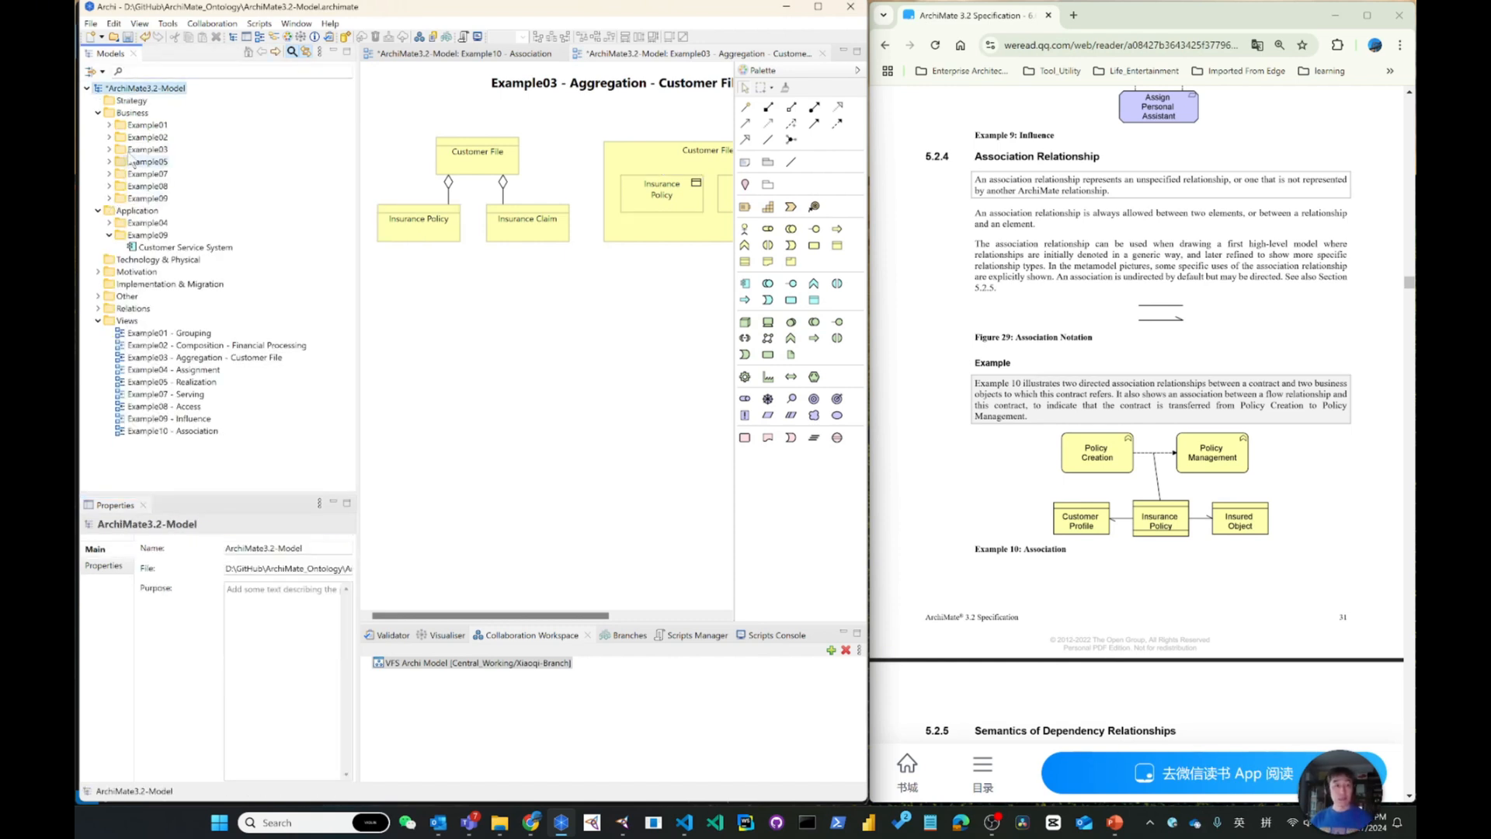
{"action": "right_click", "coordinate": [130, 112]}
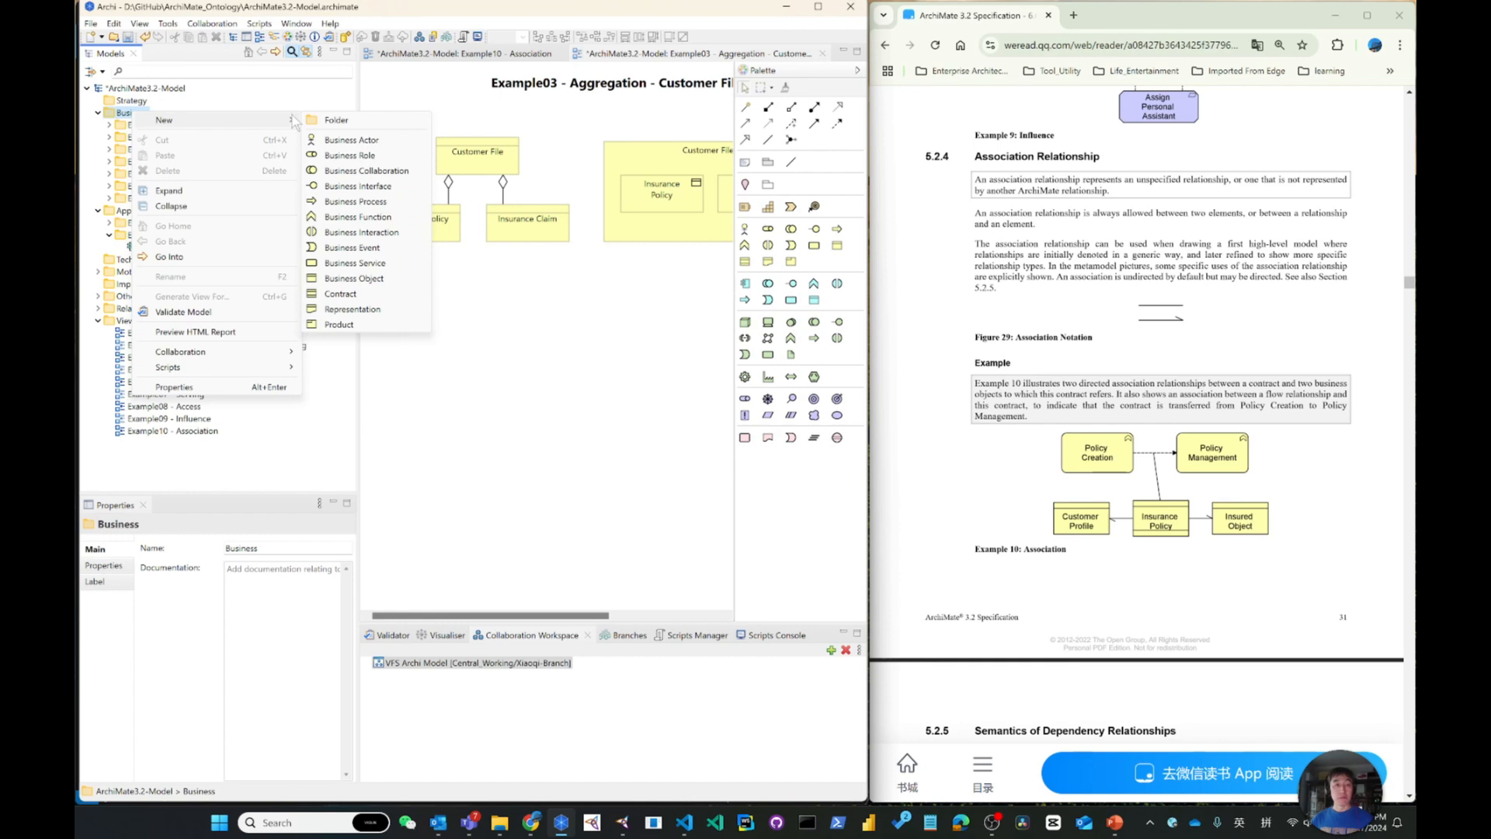
{"action": "left_click", "coordinate": [335, 119]}
{"action": "type", "text": "E"}
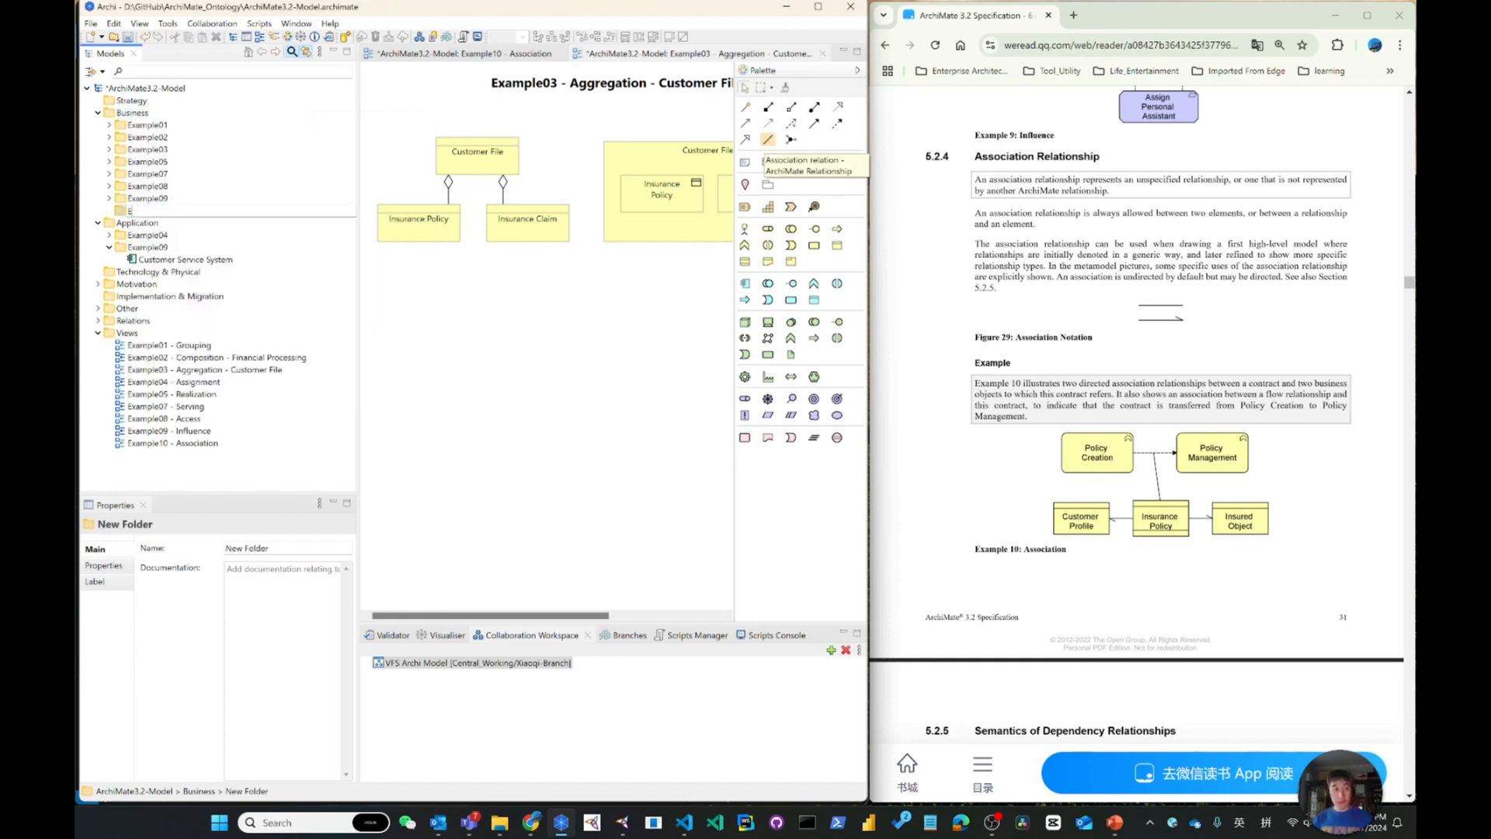
{"action": "type", "text": "xample10"}
{"action": "left_click", "coordinate": [768, 139]}
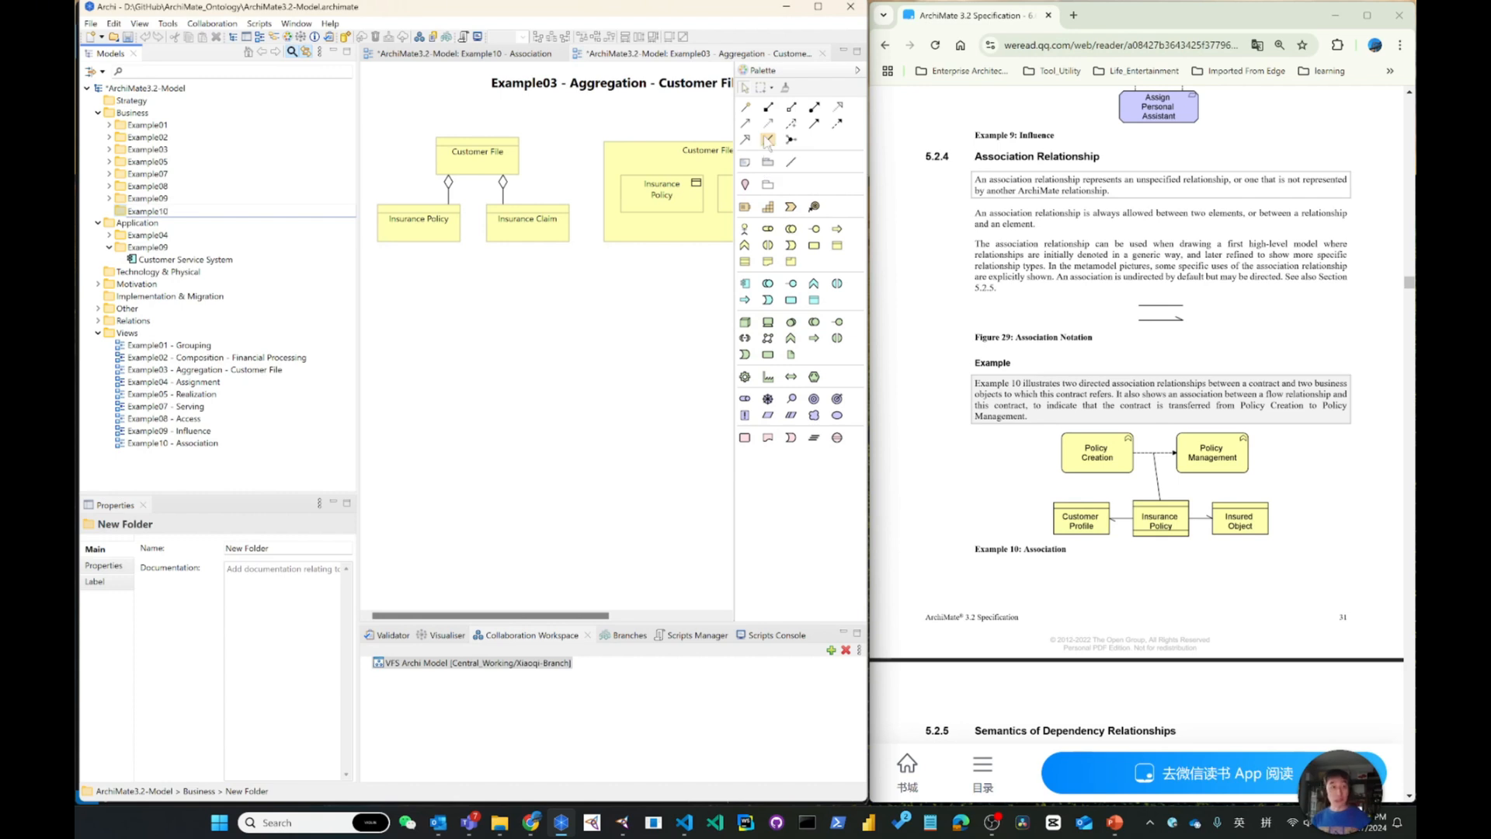
{"action": "key", "text": "Return"}
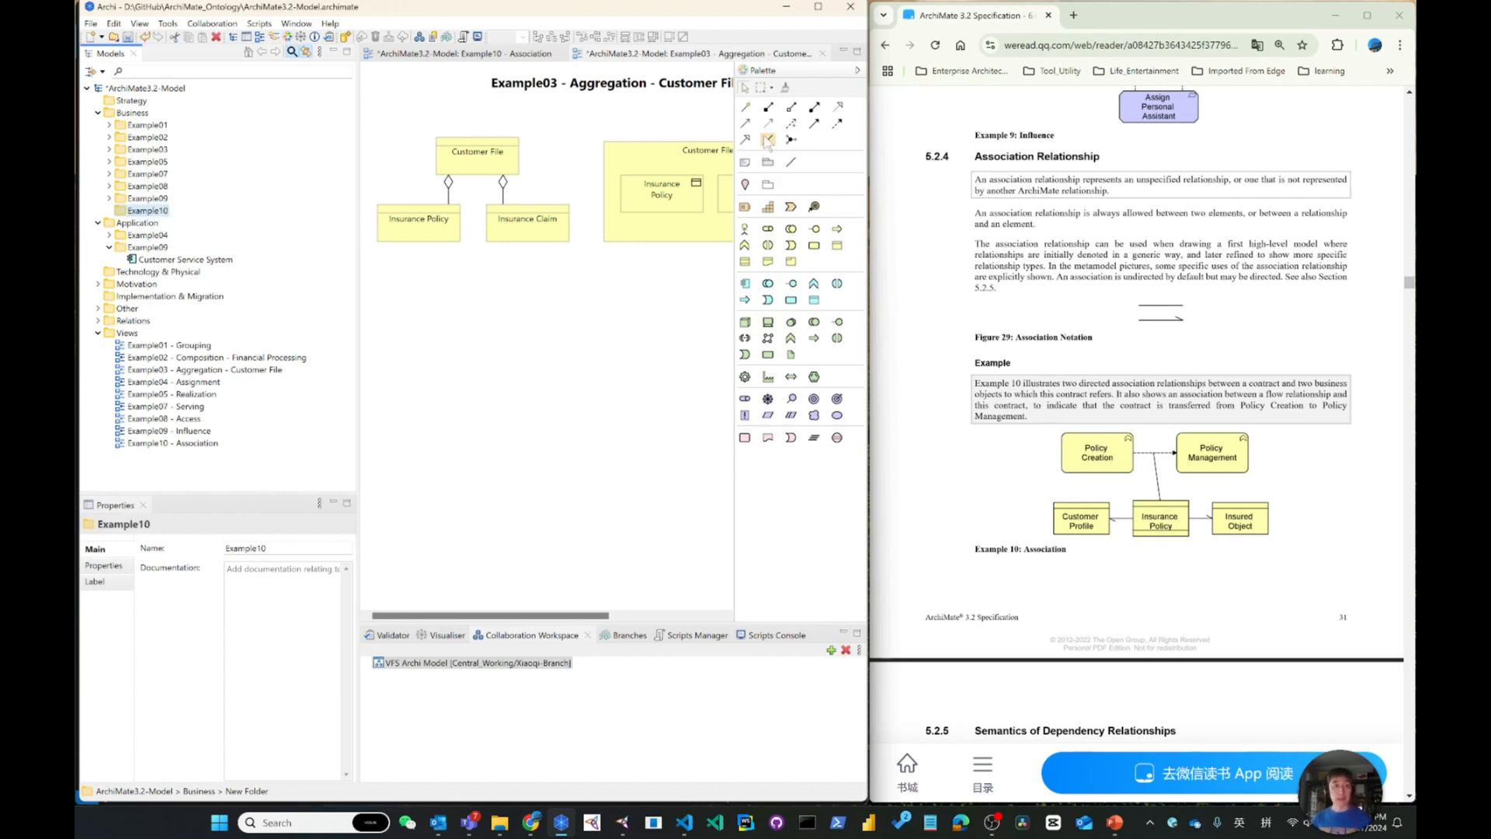
Create a business function named "Policy Creation" in the Business Example10 folder
{"action": "right_click", "coordinate": [158, 210]}
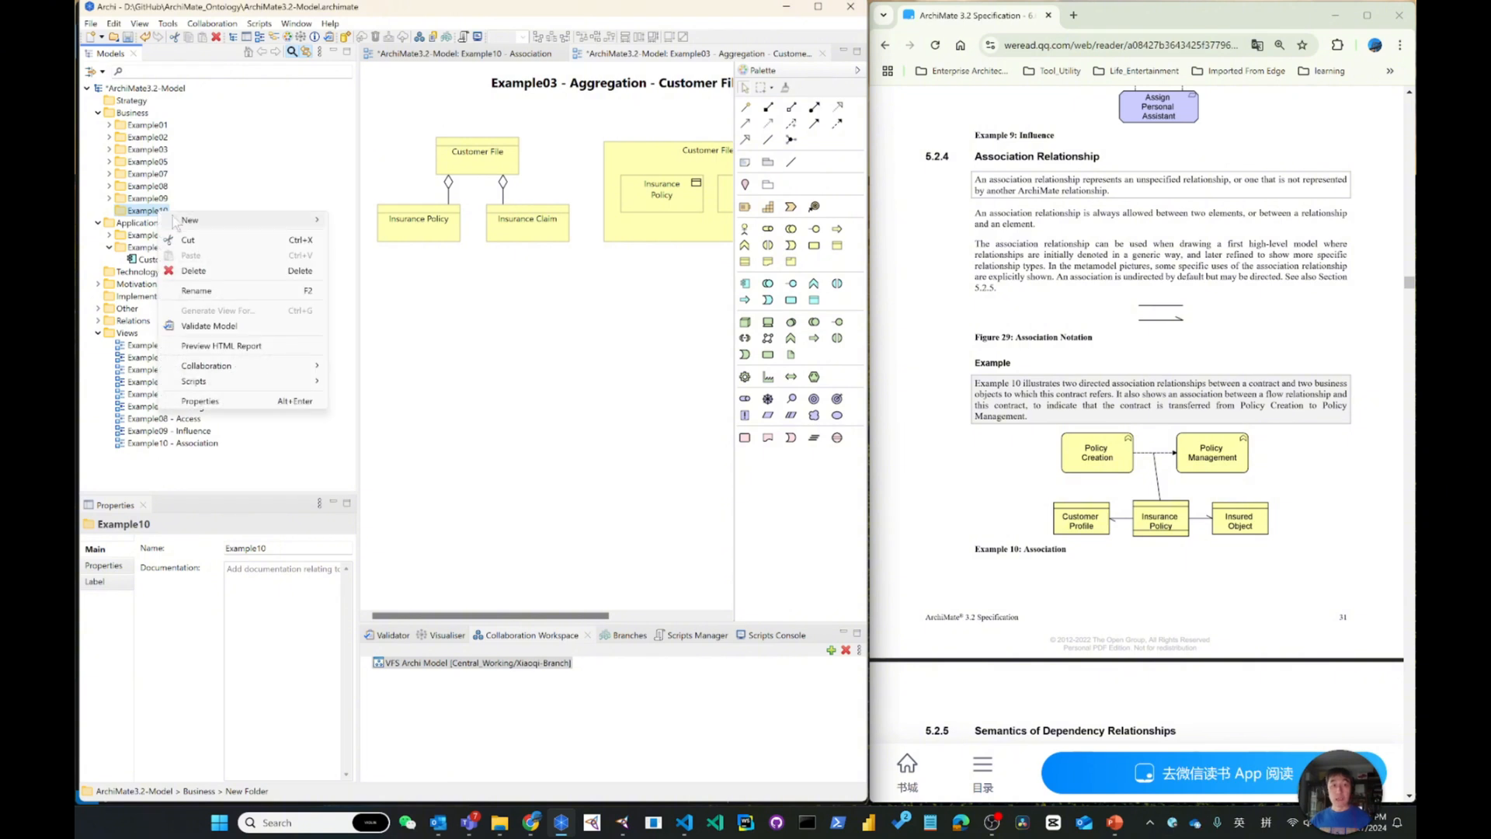
{"action": "mouse_move", "coordinate": [190, 225]}
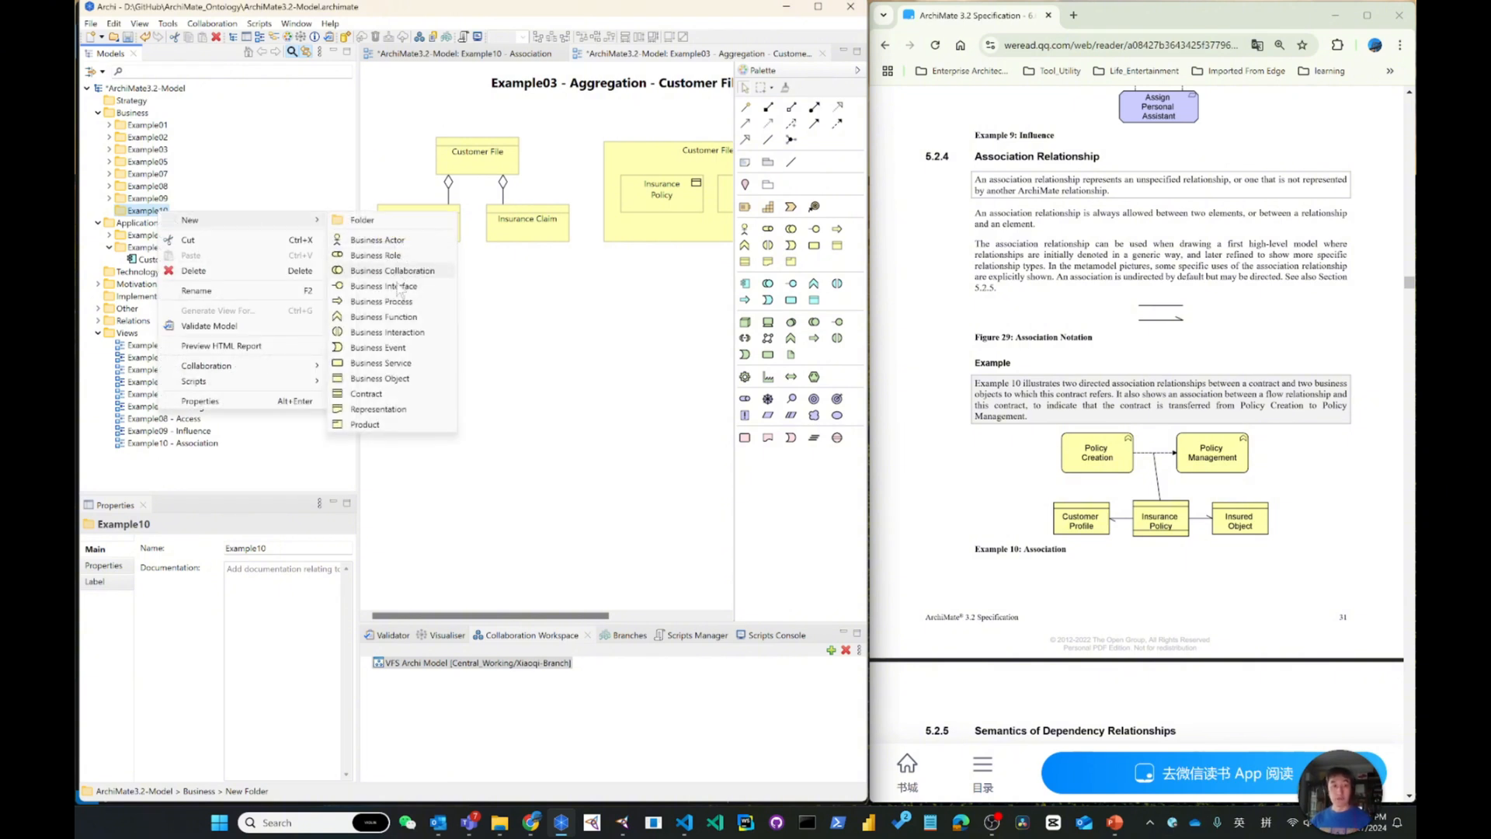
{"action": "left_click", "coordinate": [401, 321]}
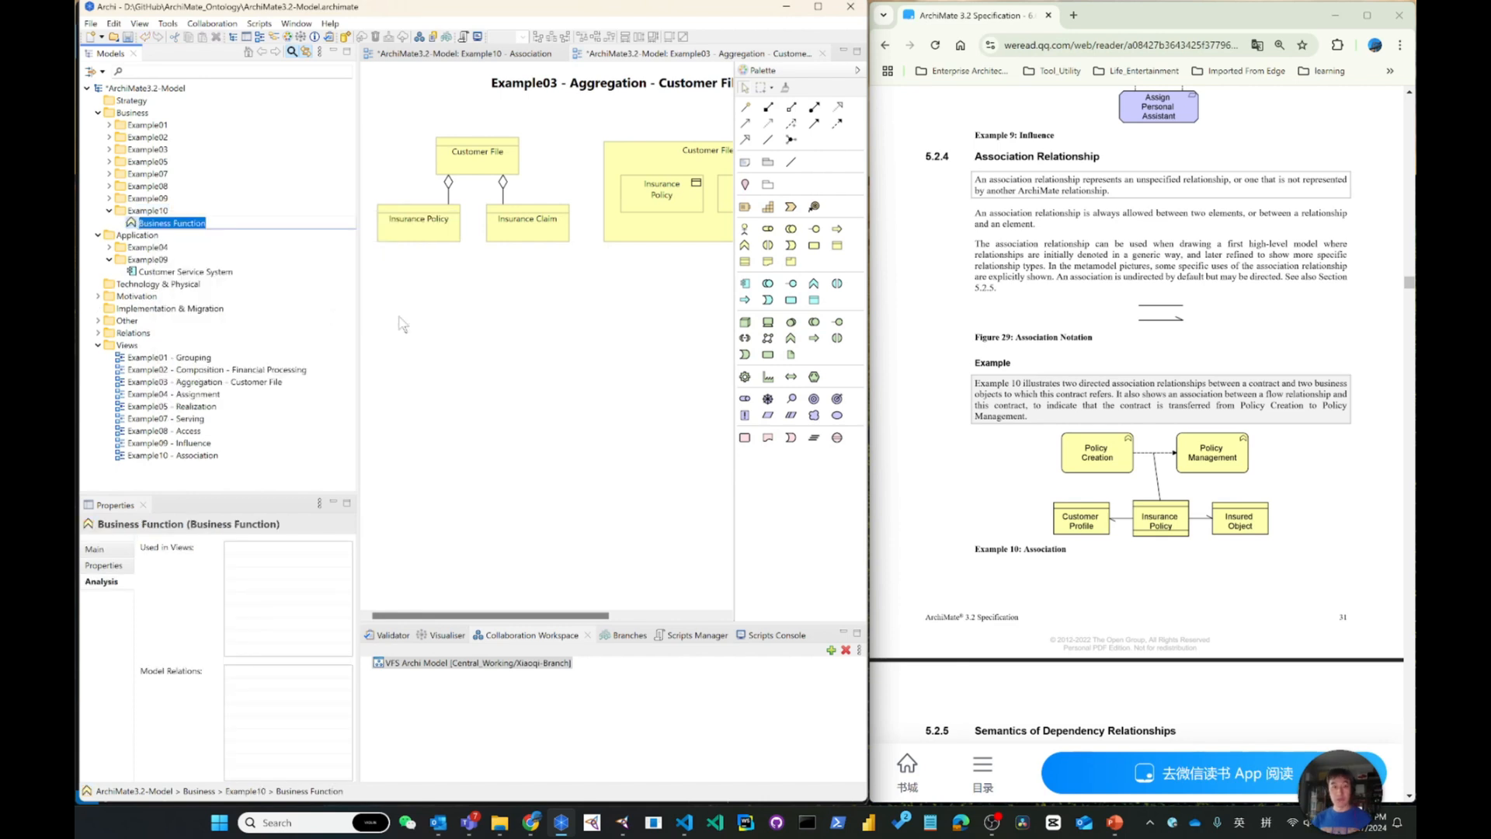
{"action": "type", "text": "Policy Creatio"}
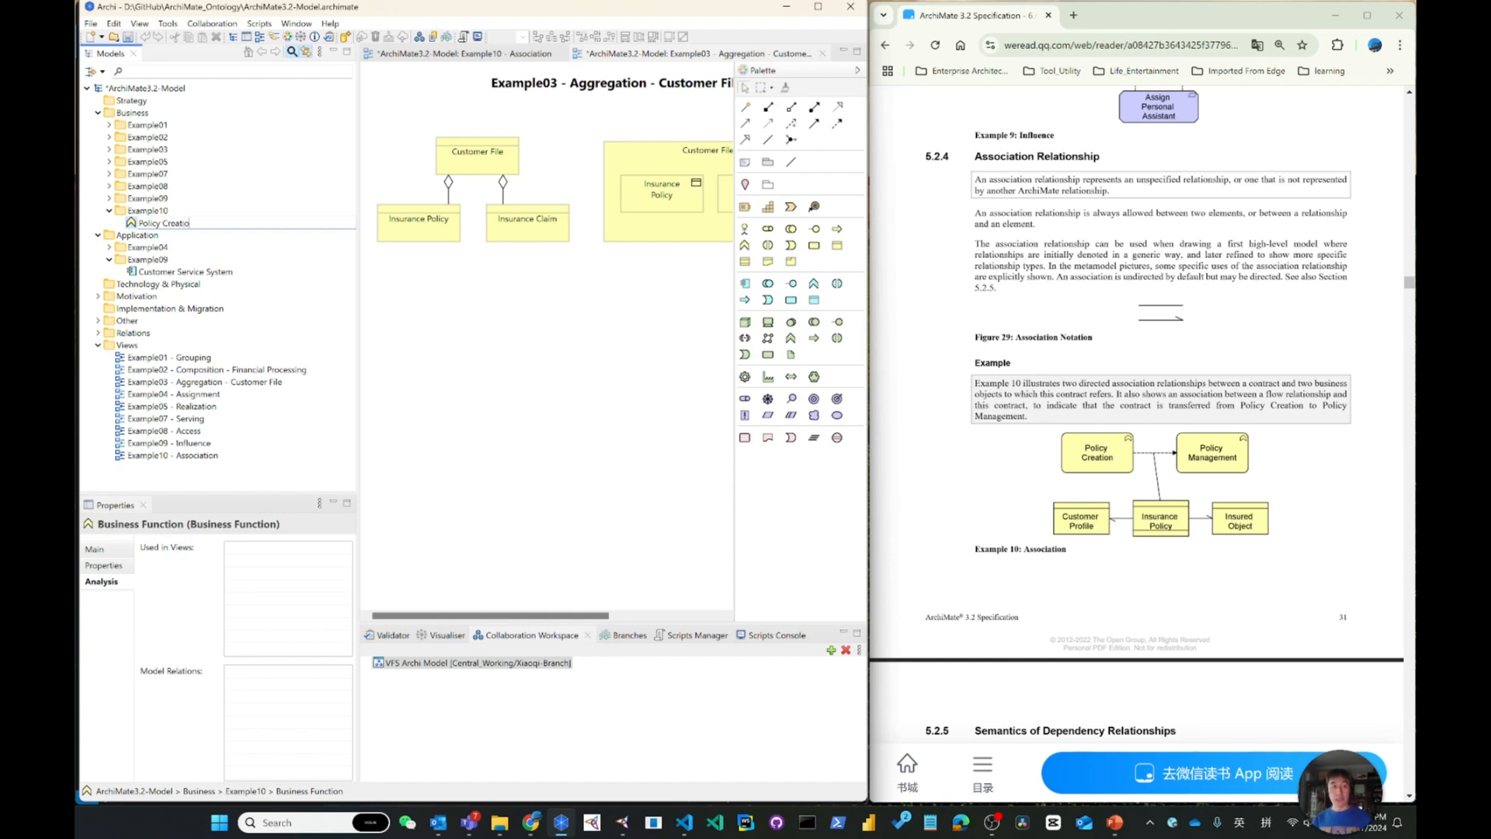
{"action": "type", "text": "n"}
{"action": "key", "text": "Return"}
Create a second business function named "Policy Management" in the Business Example10 folder
{"action": "right_click", "coordinate": [169, 224]}
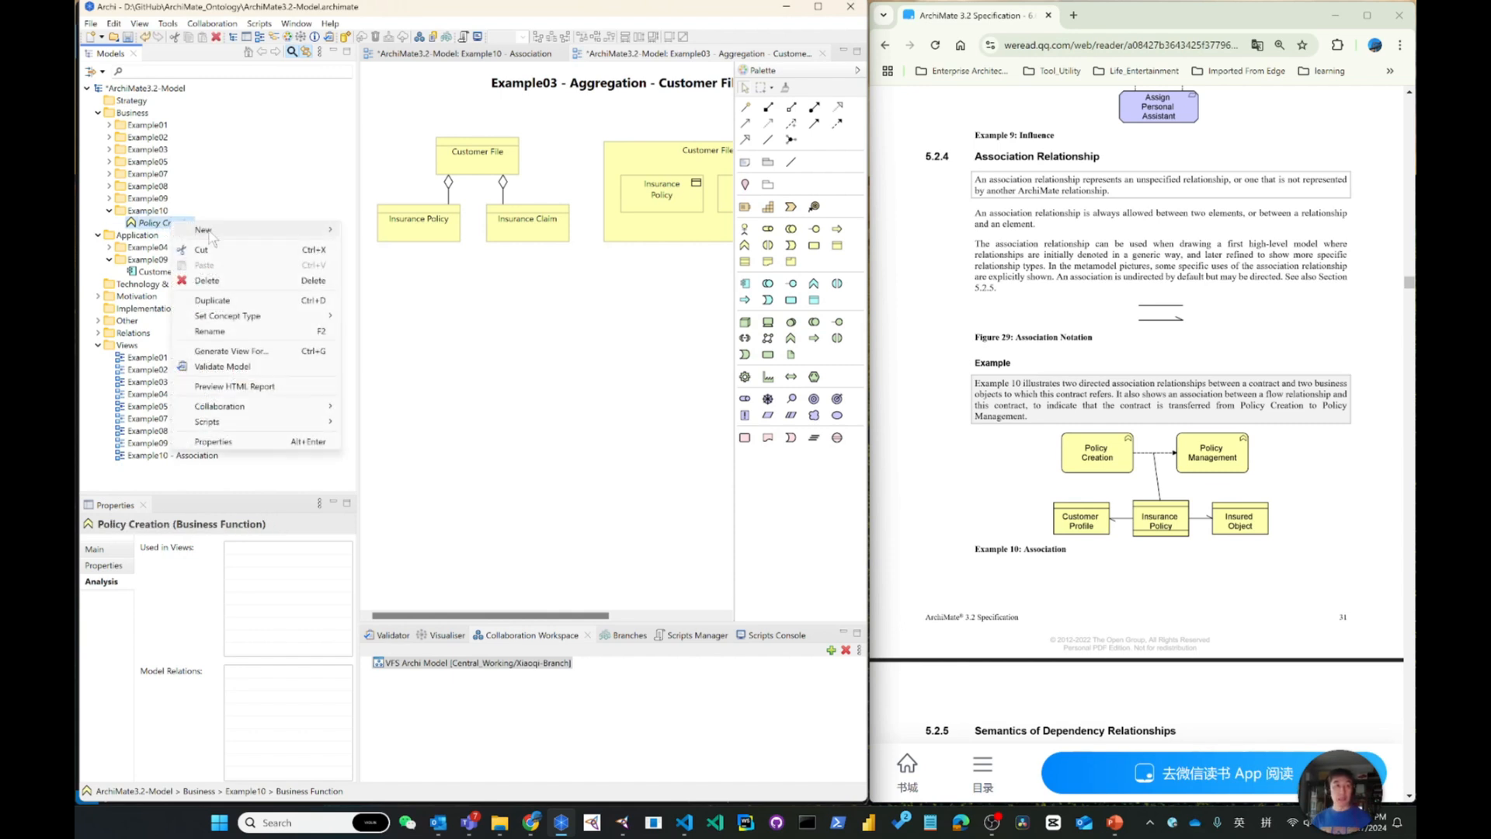
{"action": "mouse_move", "coordinate": [210, 232]}
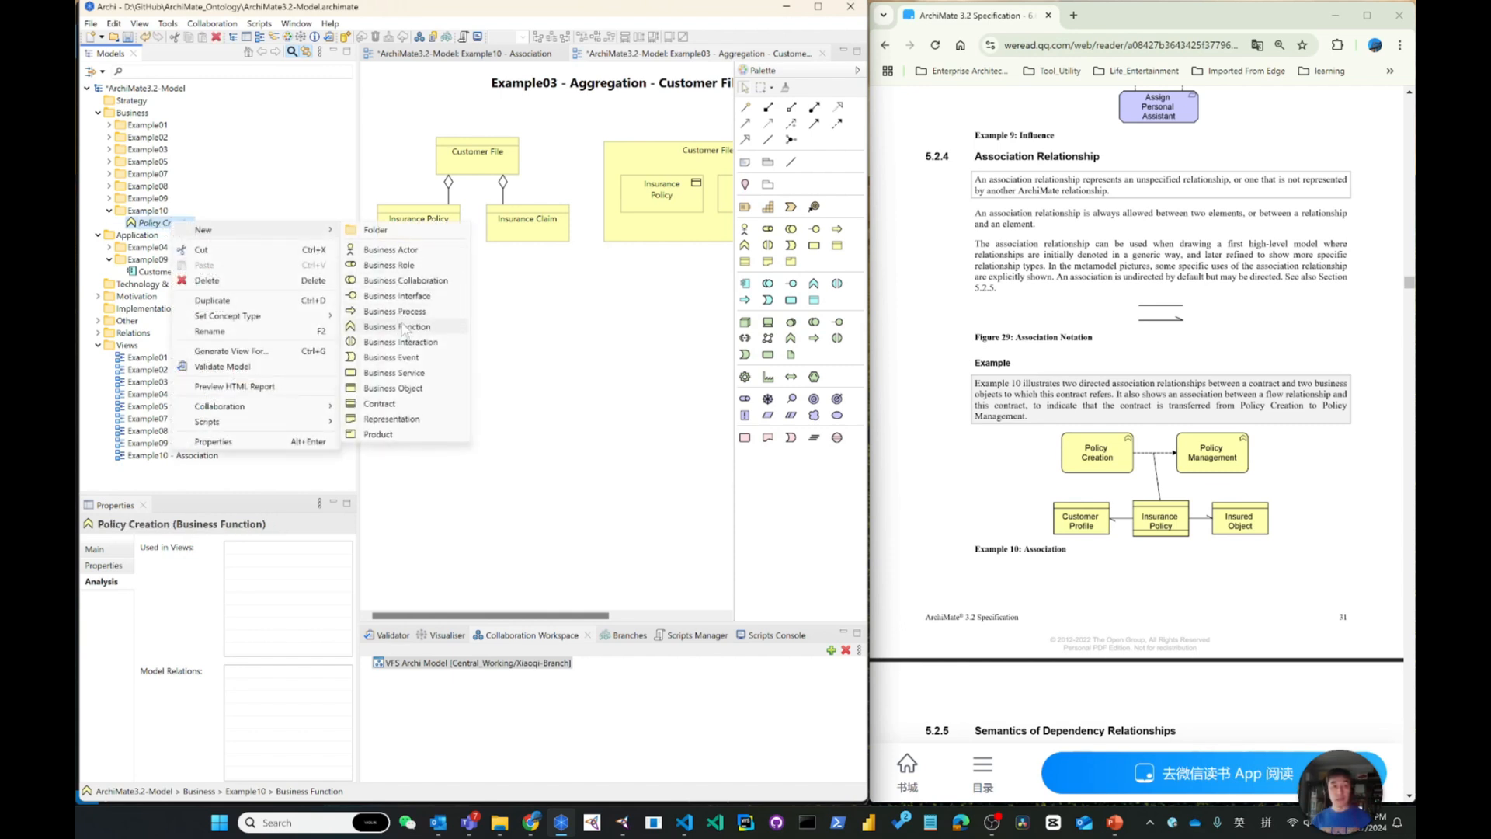
{"action": "left_click", "coordinate": [397, 326]}
{"action": "type", "text": "Pol"}
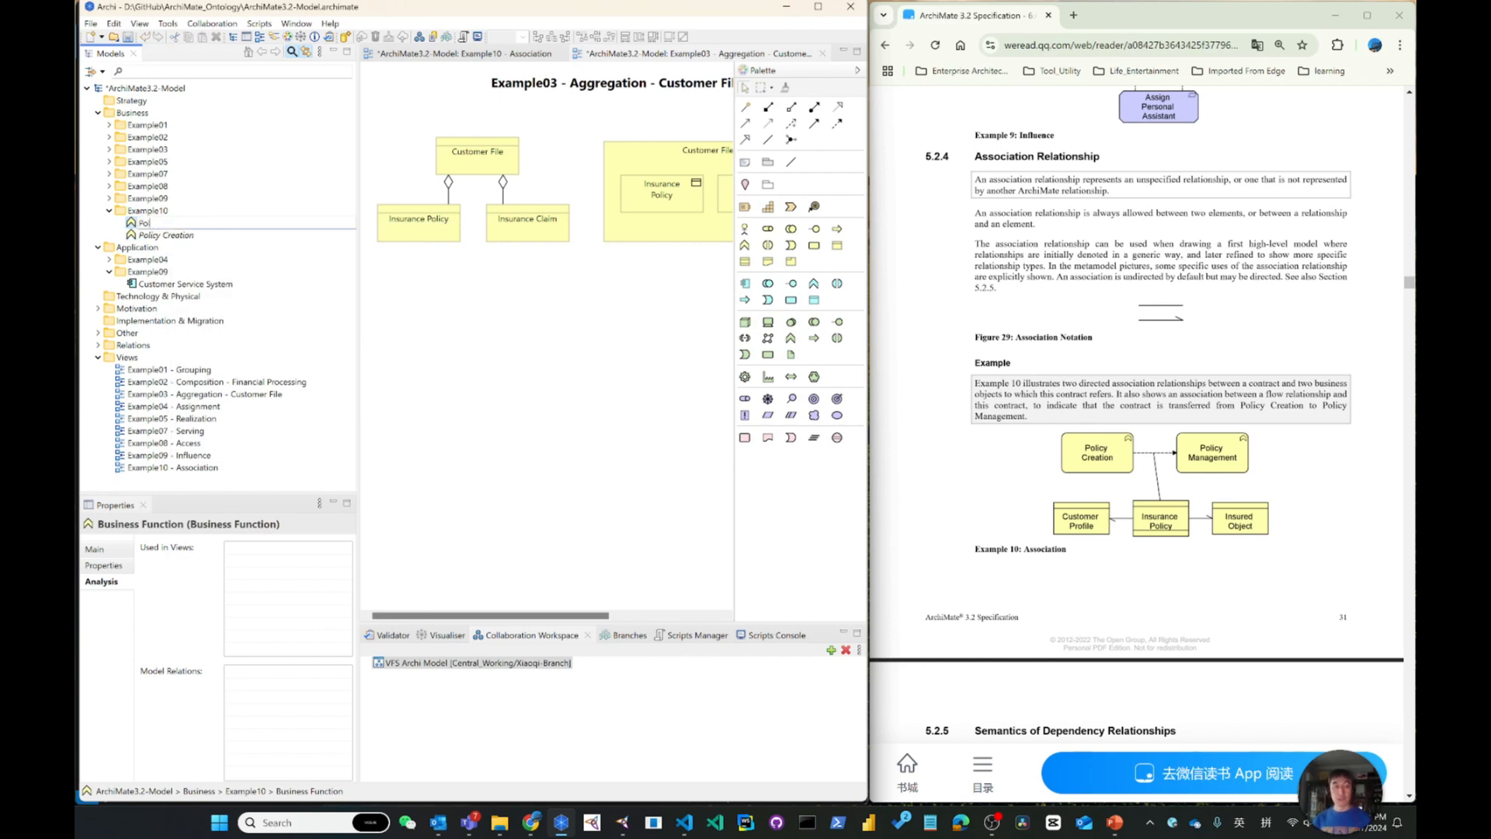
{"action": "type", "text": "icy Management"}
{"action": "key", "text": "Return"}
Place Policy Creation and Policy Management in the Example10 - Association view, side by side below the title with a wide gap between them
{"action": "left_click", "coordinate": [505, 53]}
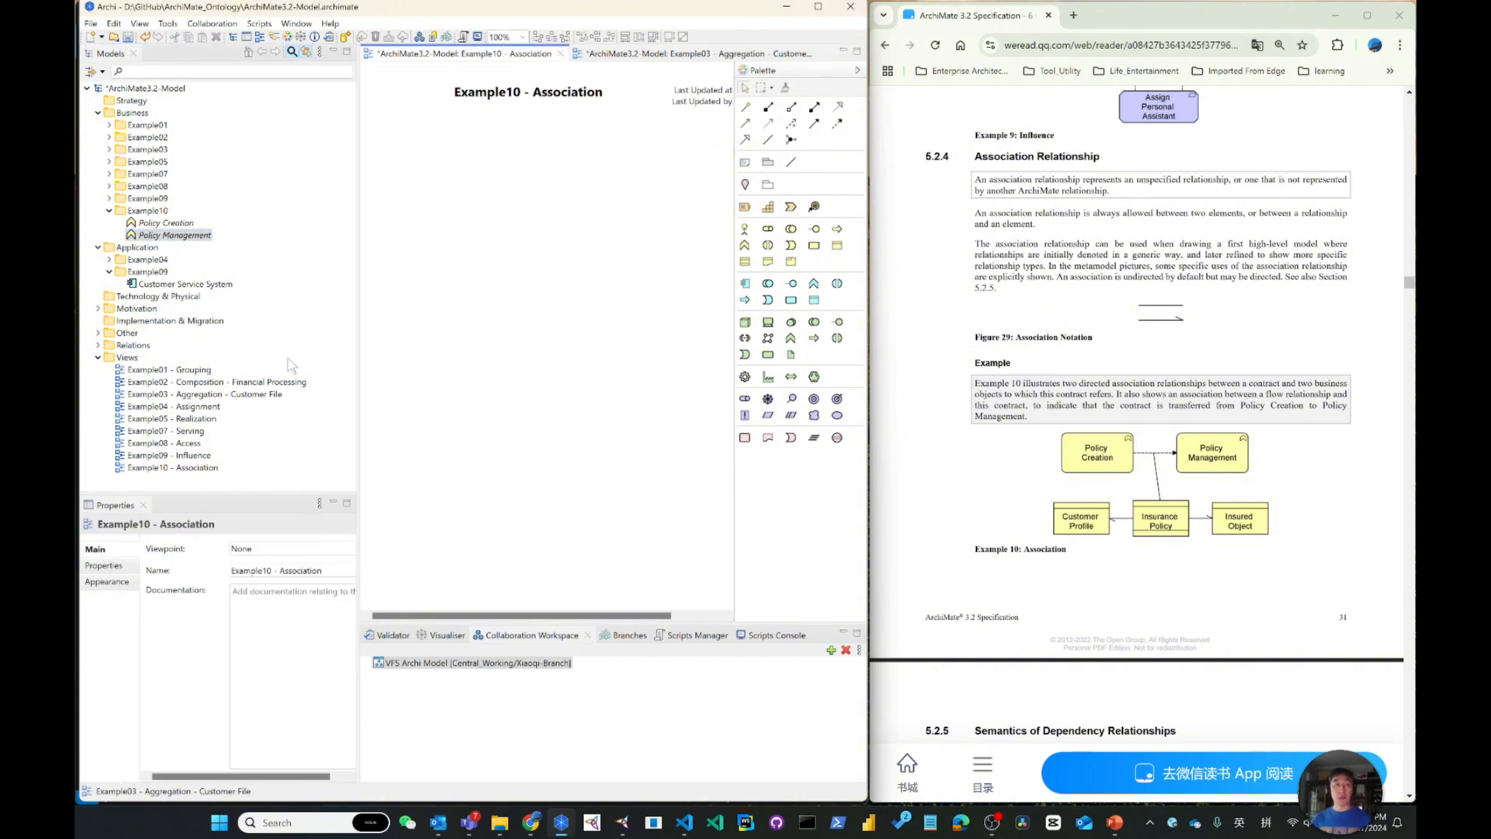
{"action": "left_click", "coordinate": [173, 224], "text": "ctrl"}
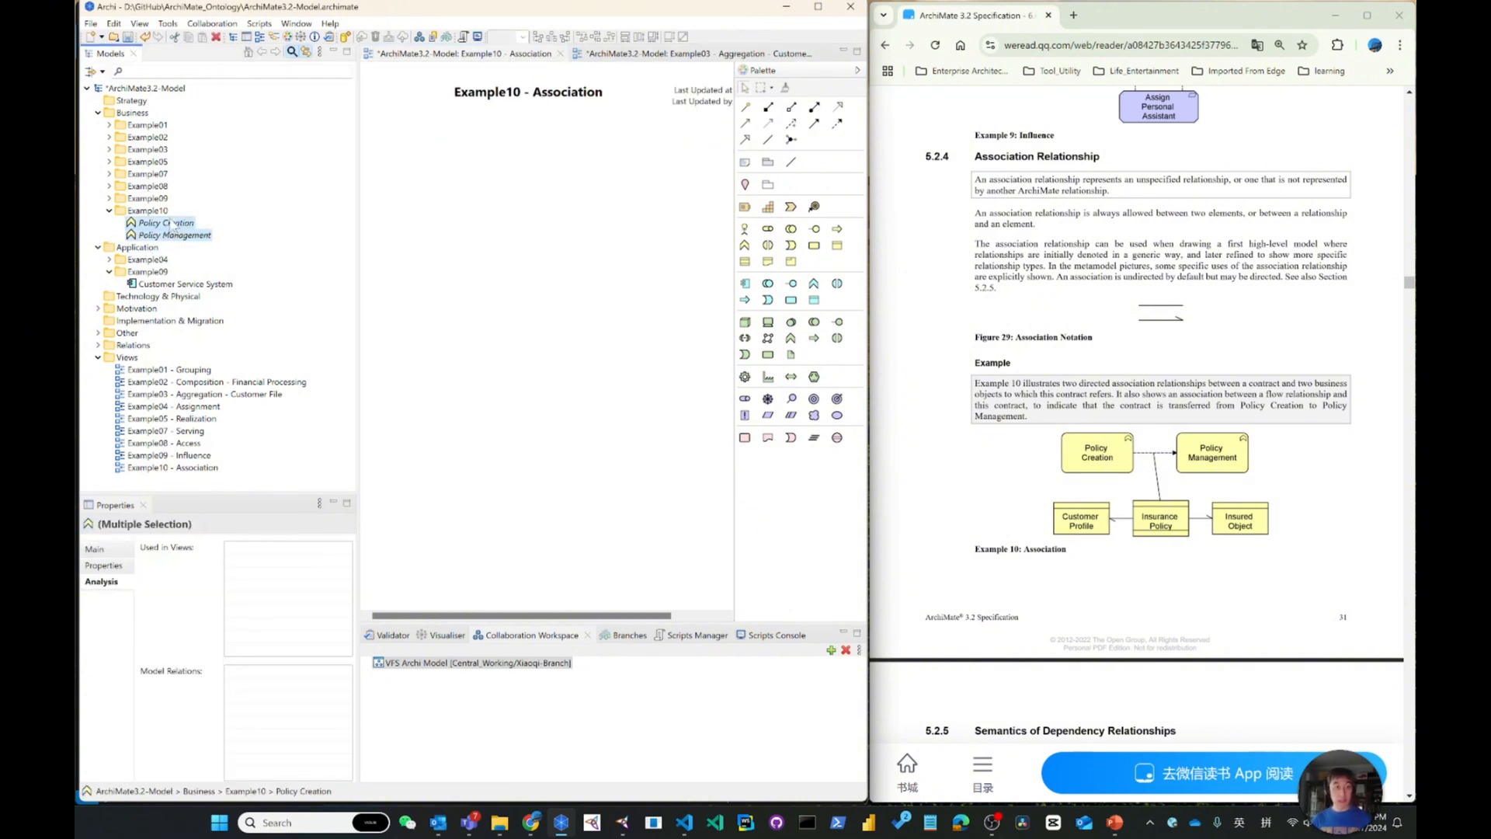
{"action": "left_click_drag", "start_coordinate": [174, 225], "coordinate": [543, 221]}
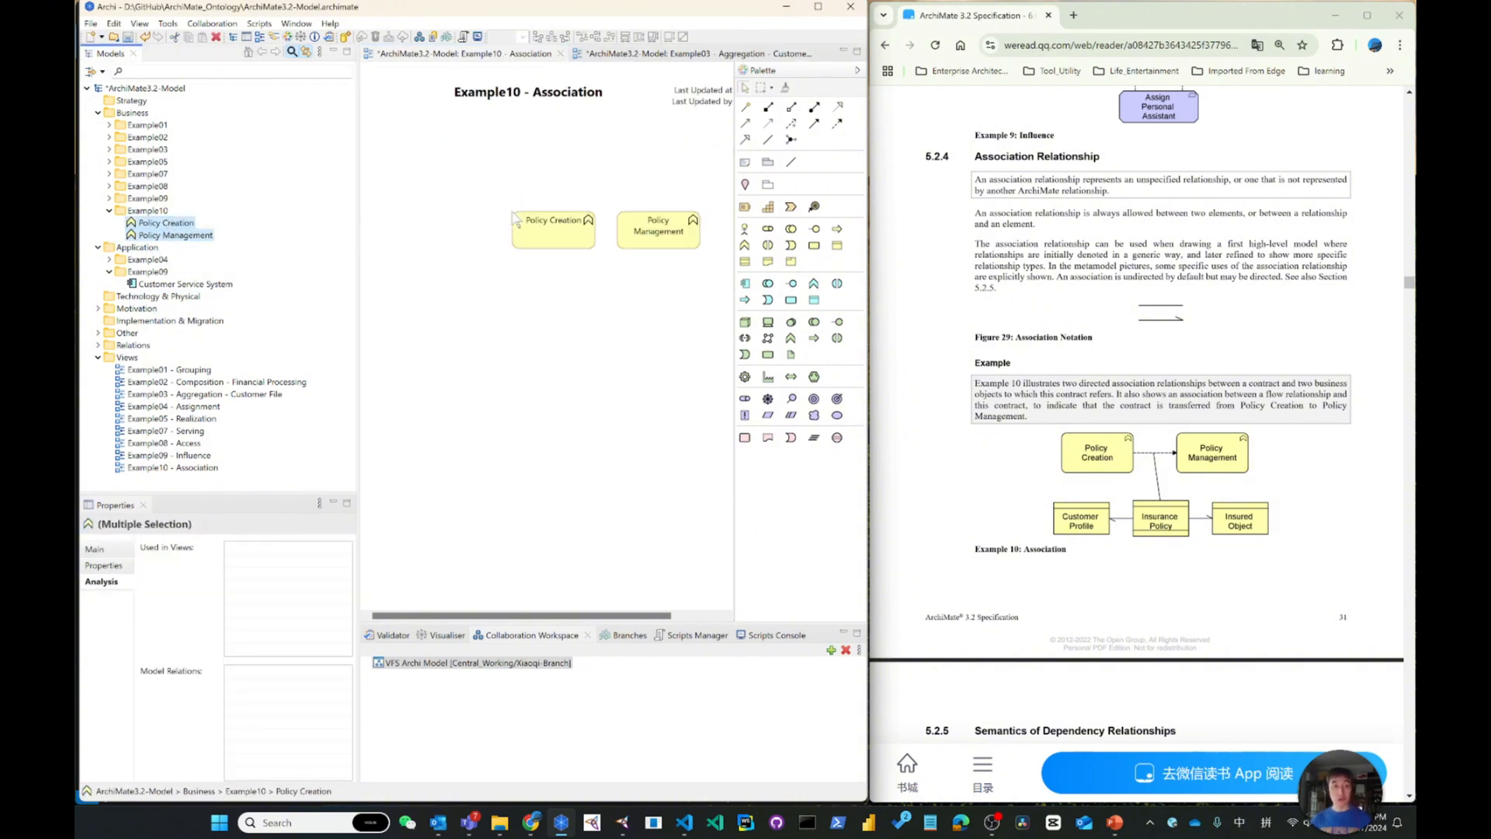
{"action": "left_click", "coordinate": [606, 220]}
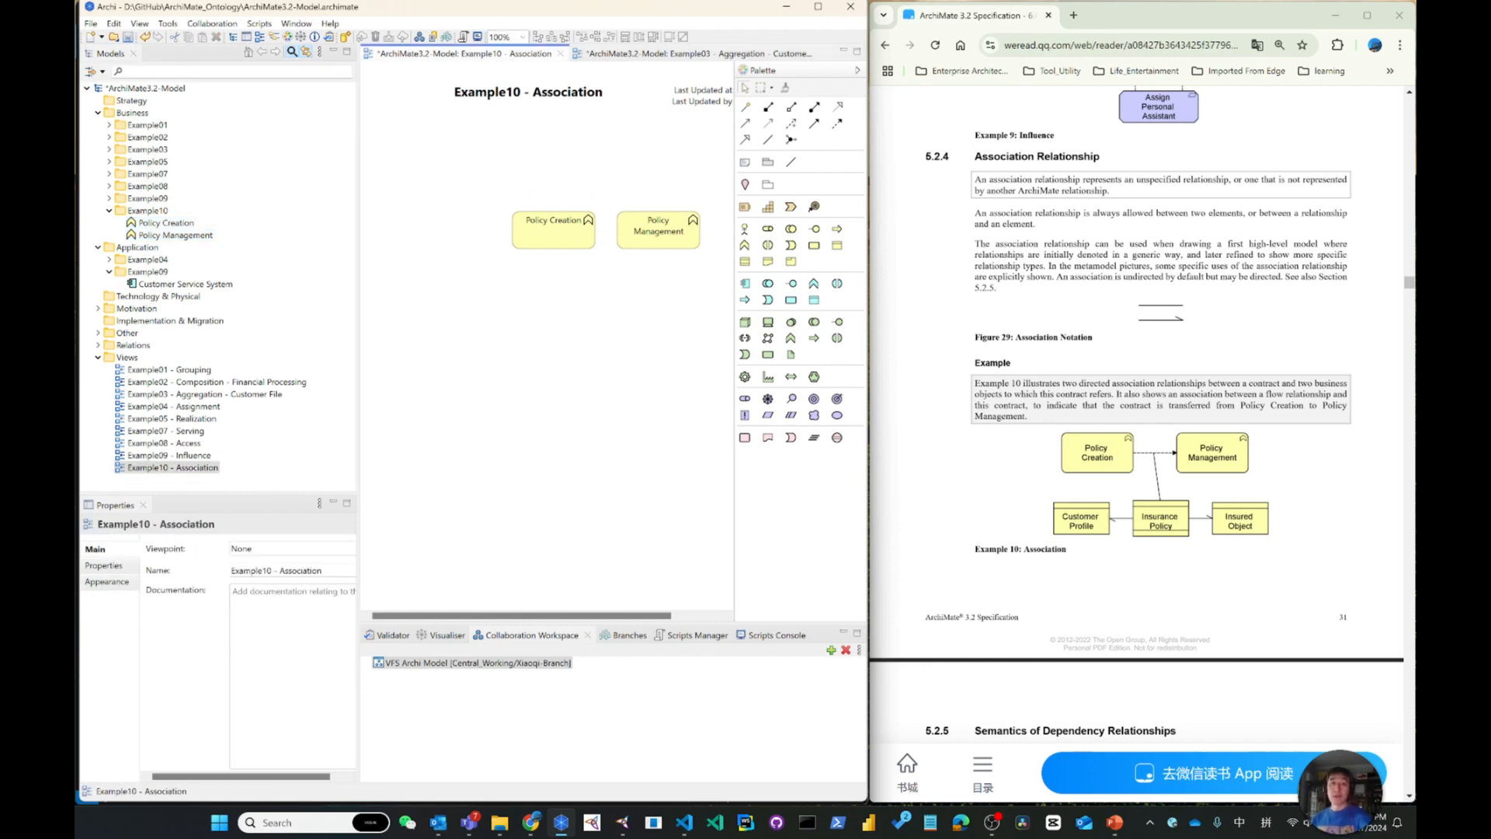
{"action": "left_click_drag", "start_coordinate": [555, 227], "coordinate": [427, 160]}
{"action": "left_click", "coordinate": [677, 237]}
{"action": "left_click_drag", "start_coordinate": [677, 237], "coordinate": [639, 171]}
Connect Policy Creation to Policy Management with a Flow relation
{"action": "left_click", "coordinate": [745, 106]}
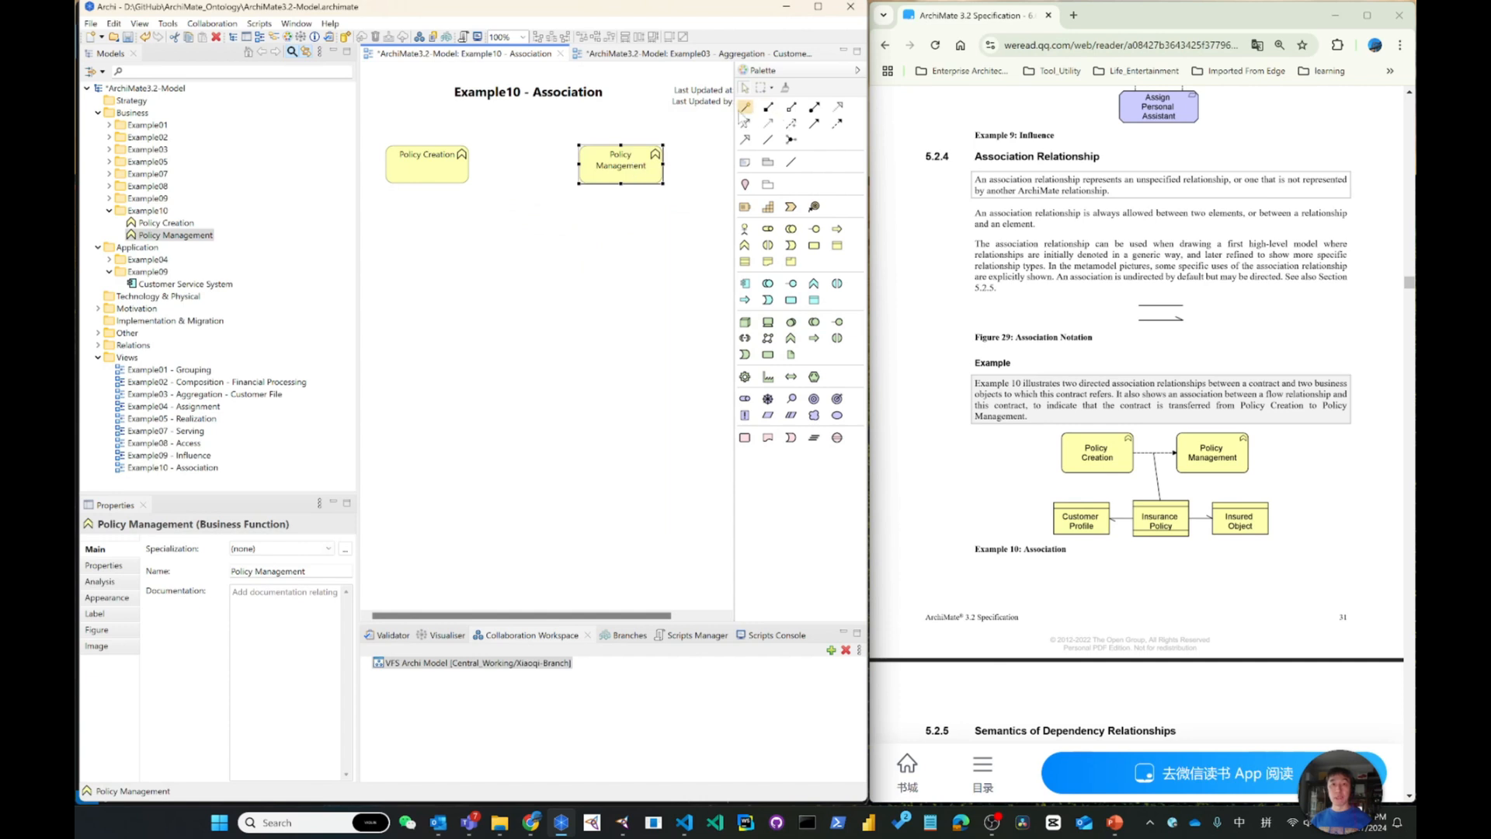
{"action": "left_click", "coordinate": [427, 185]}
{"action": "left_click", "coordinate": [613, 164]}
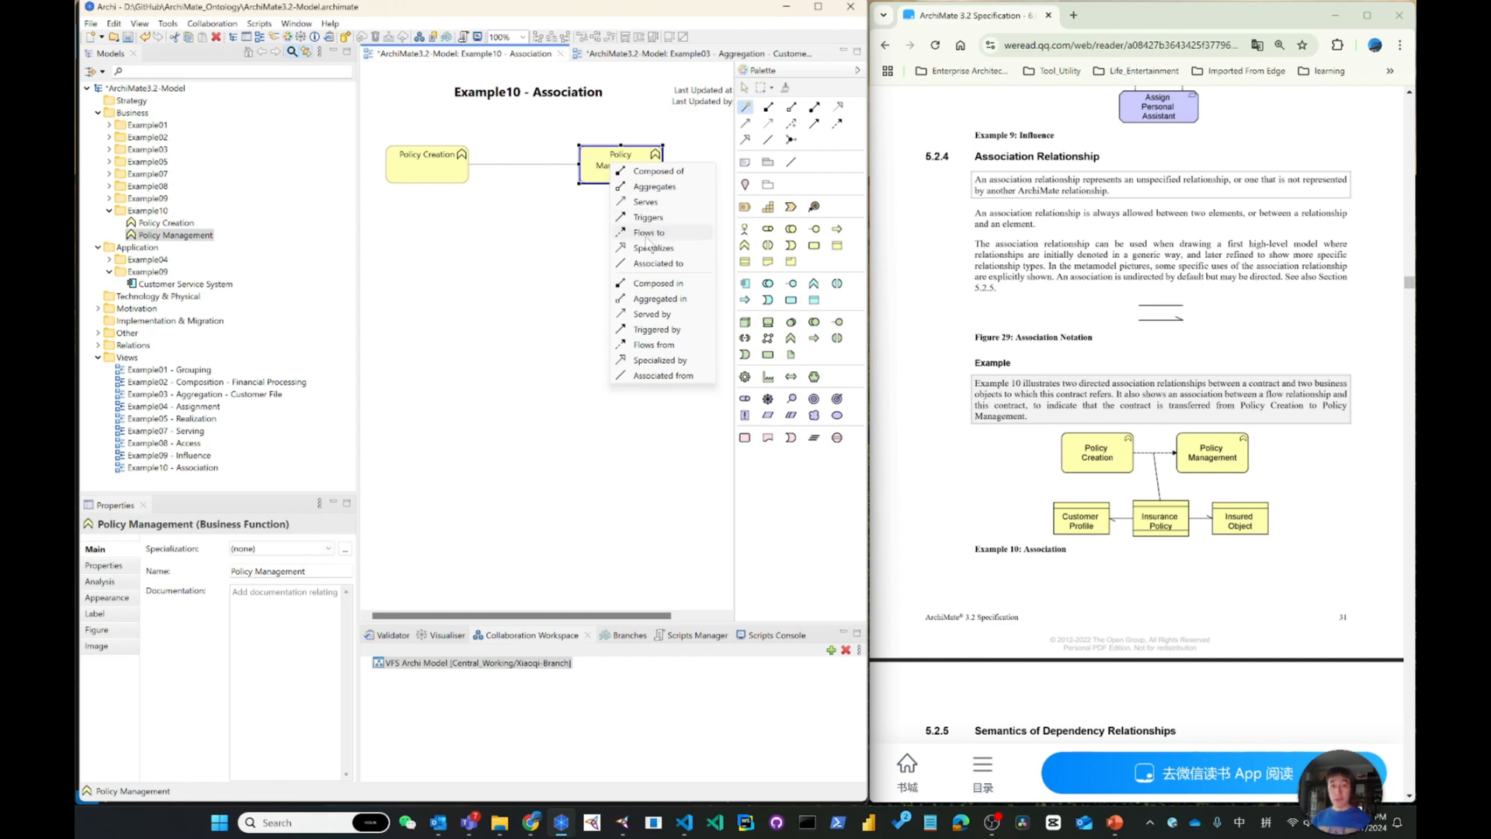
{"action": "left_click", "coordinate": [647, 238]}
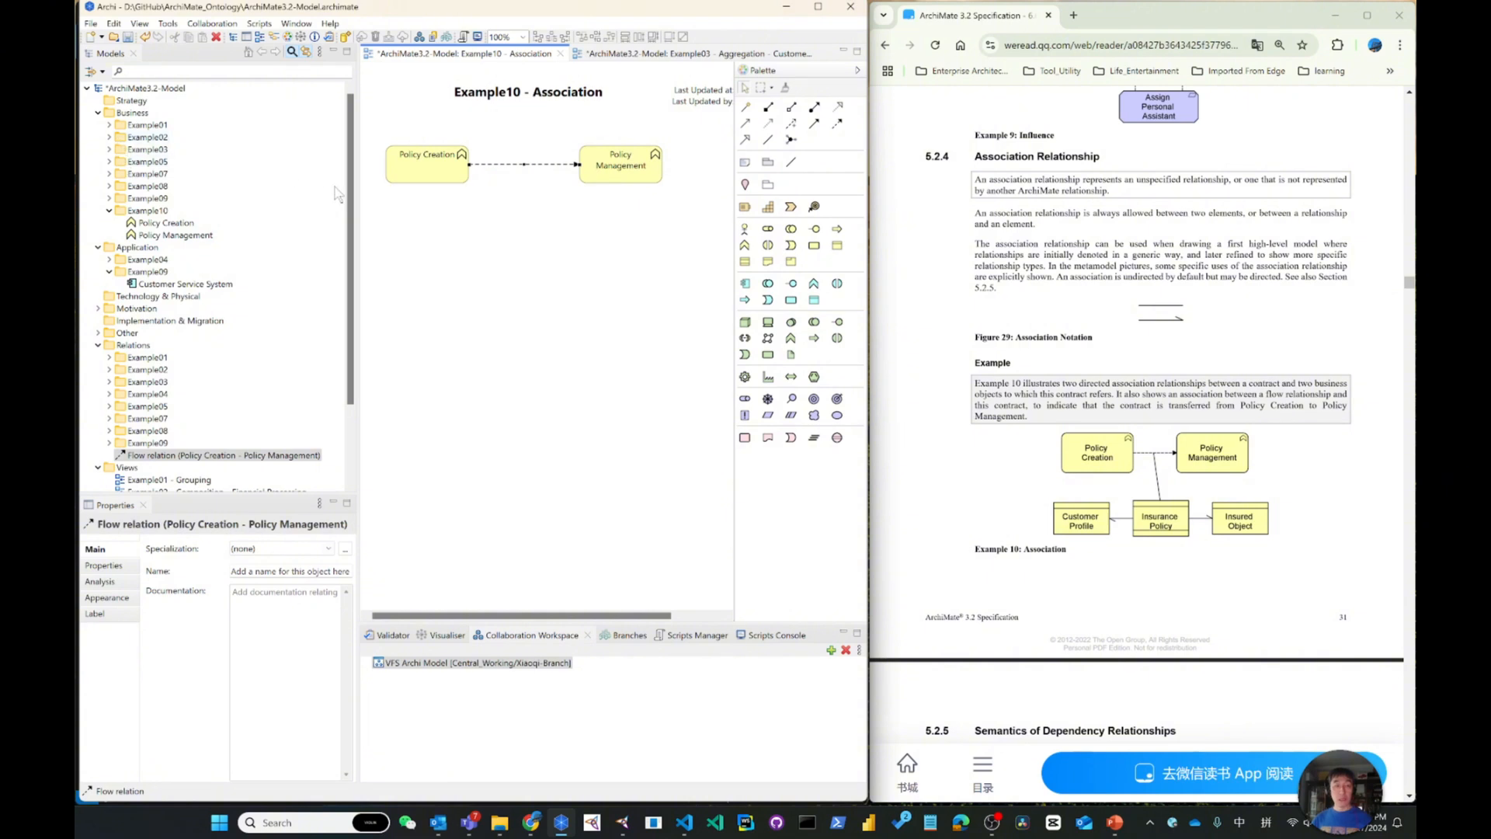
Search the model for "policy" and place the existing Insurance Policy object below the flow between the two functions
{"action": "left_click", "coordinate": [224, 72]}
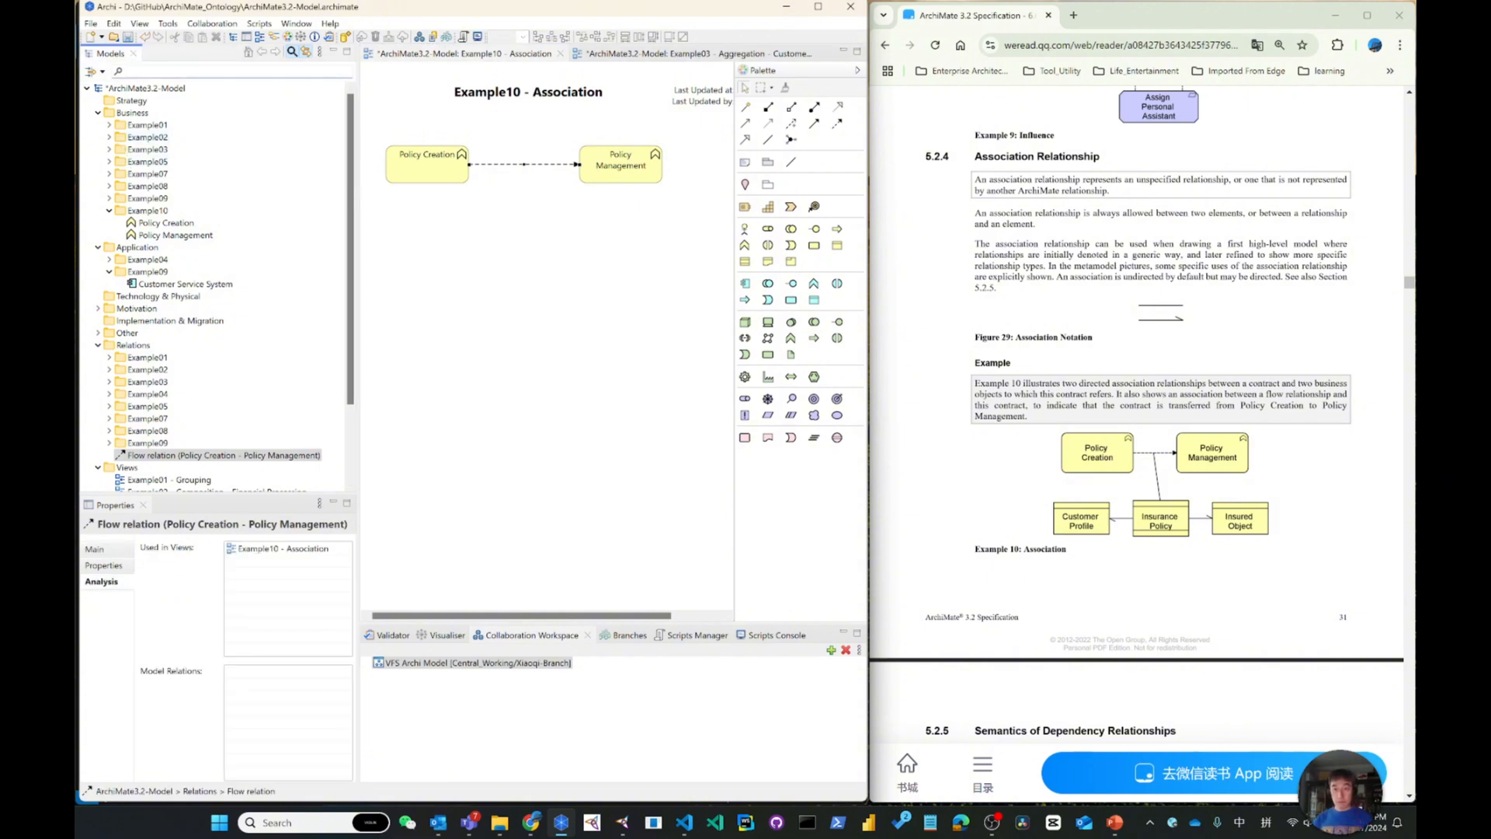
{"action": "key", "text": "shift"}
{"action": "type", "text": "policy"}
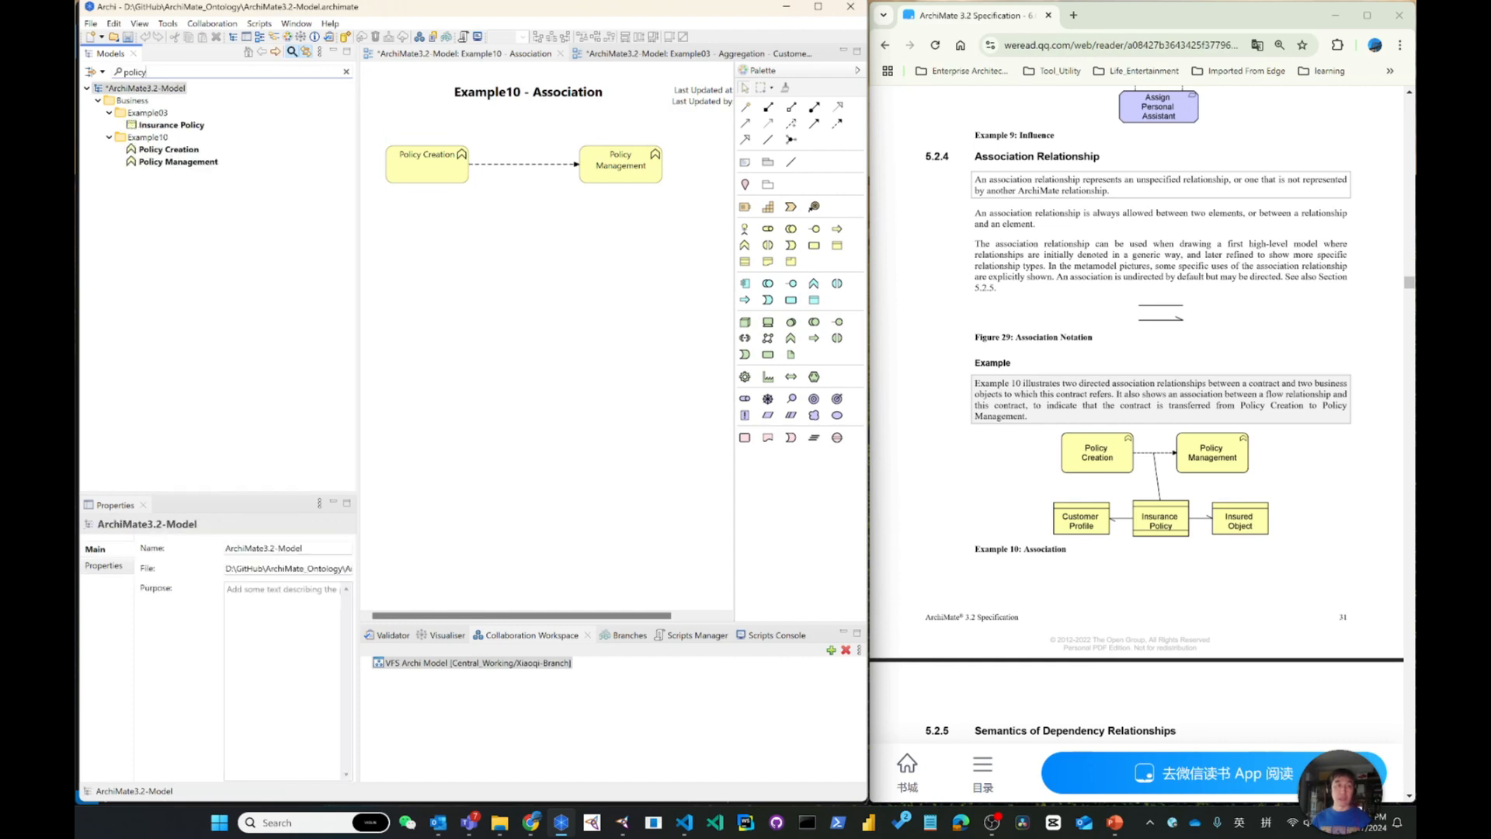
{"action": "left_click_drag", "start_coordinate": [171, 124], "coordinate": [477, 217]}
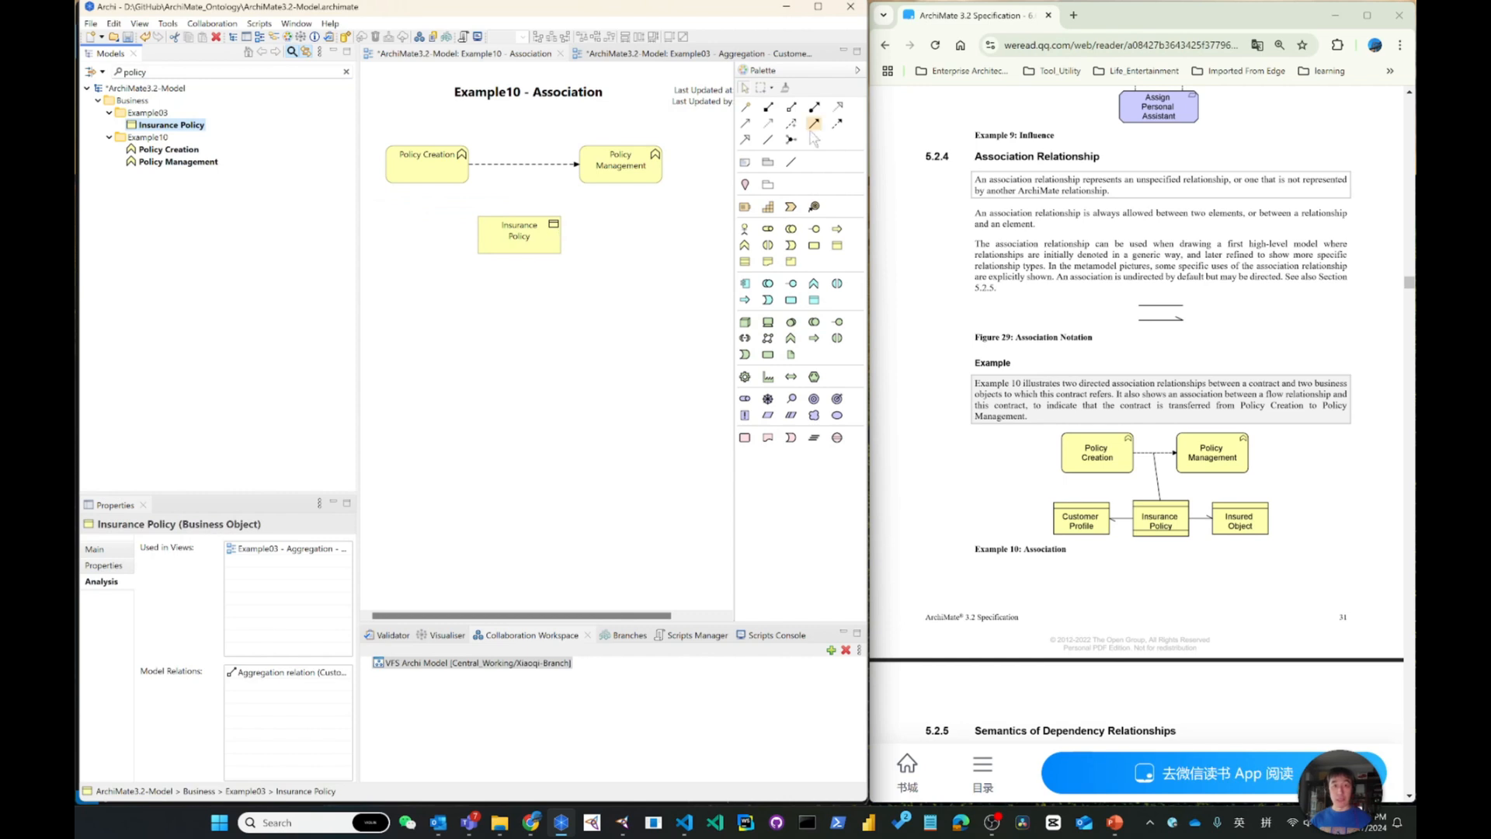
Draw an Association relation from Insurance Policy to the flow between Policy Creation and Policy Management
{"action": "left_click", "coordinate": [768, 140]}
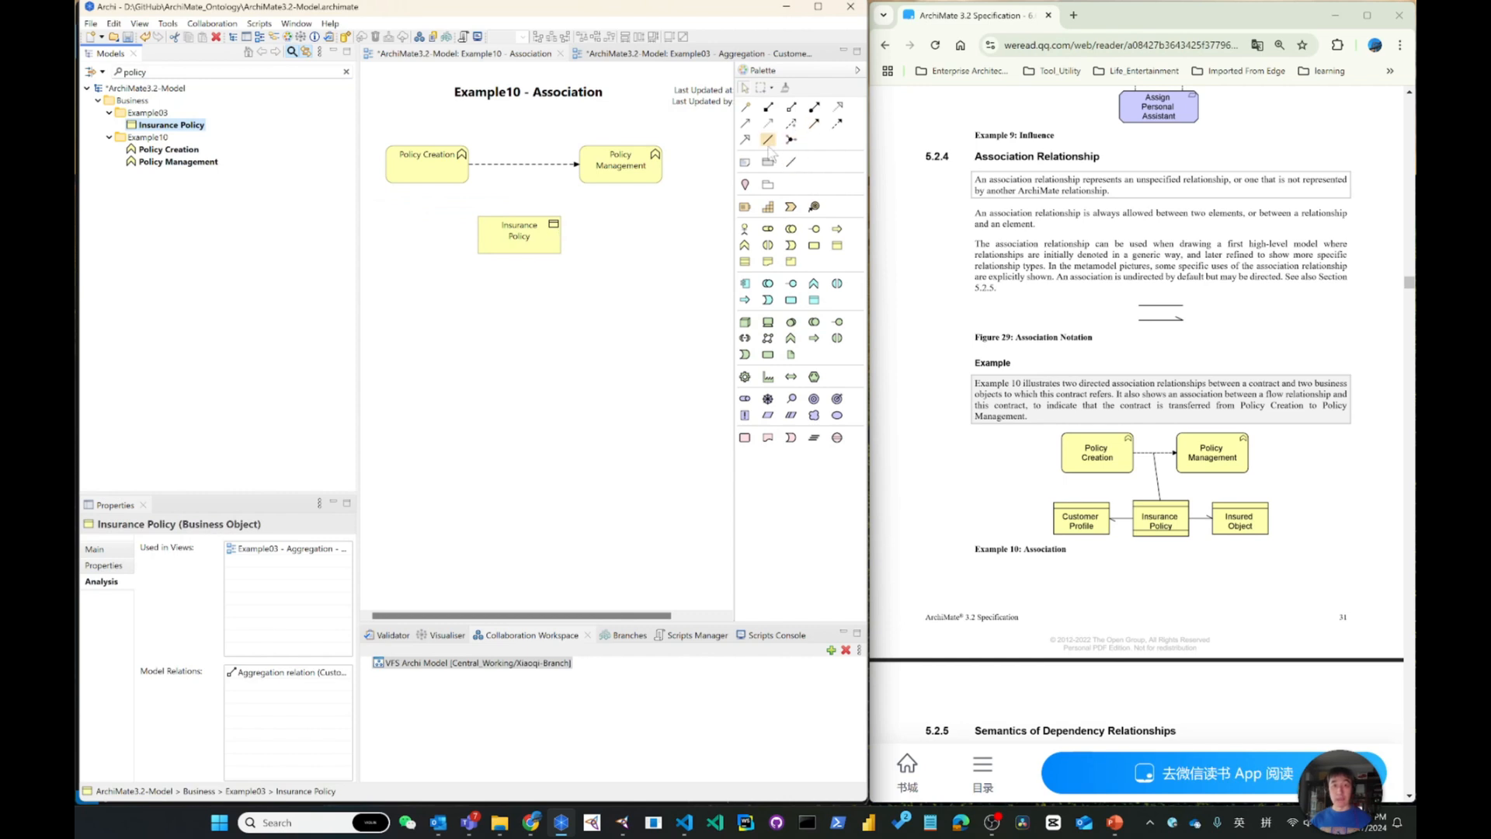
{"action": "left_click", "coordinate": [539, 218]}
{"action": "left_click", "coordinate": [546, 167]}
{"action": "left_click", "coordinate": [543, 246]}
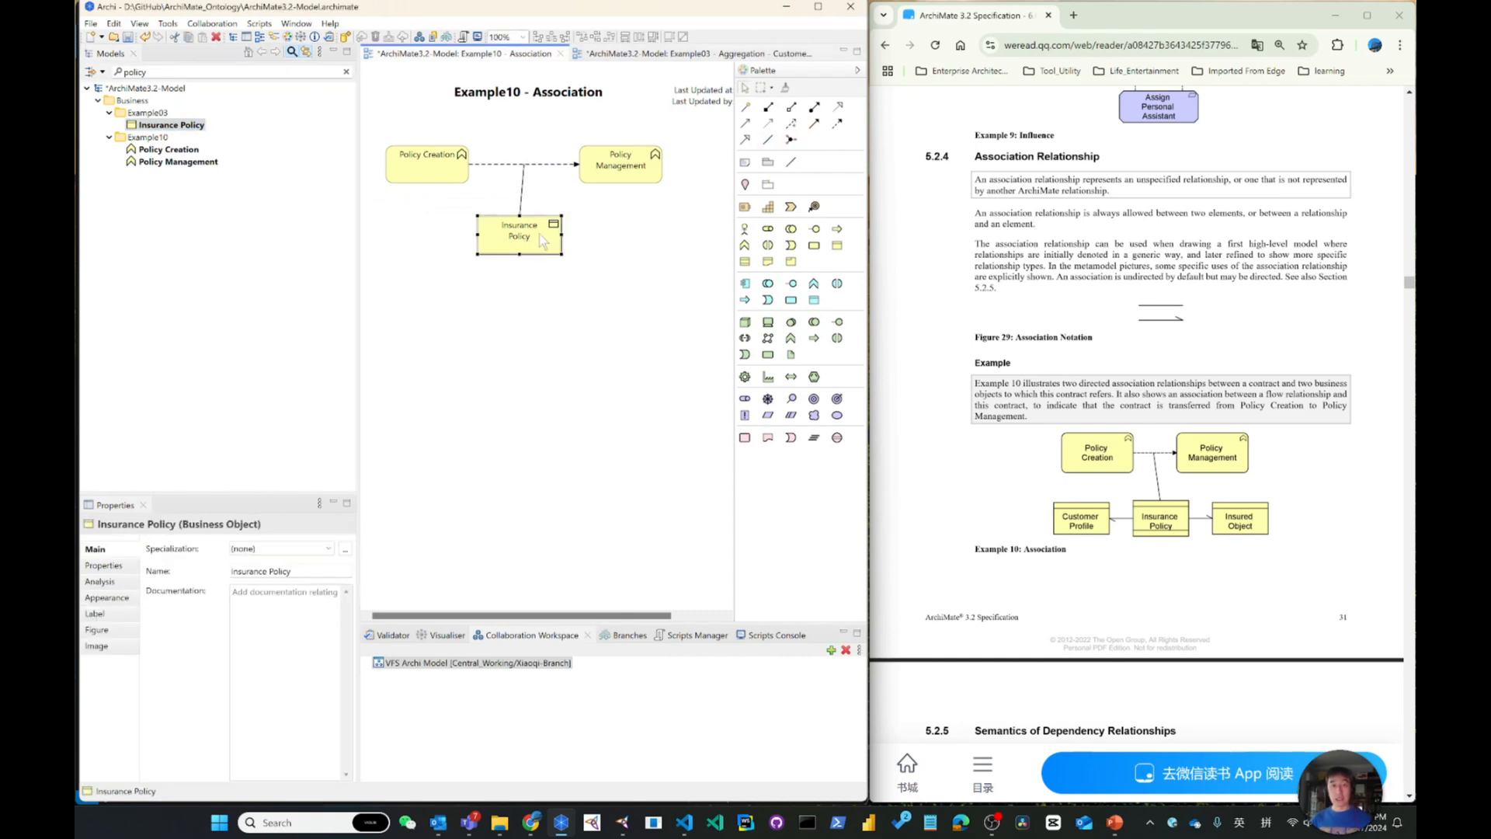
Move Insurance Policy slightly right, centring it below the flow relation, and clear the model search filter
{"action": "mouse_move", "coordinate": [544, 246]}
{"action": "left_mouse_down"}
{"action": "mouse_move", "coordinate": [561, 231]}
{"action": "mouse_move", "coordinate": [558, 246]}
{"action": "left_mouse_up"}
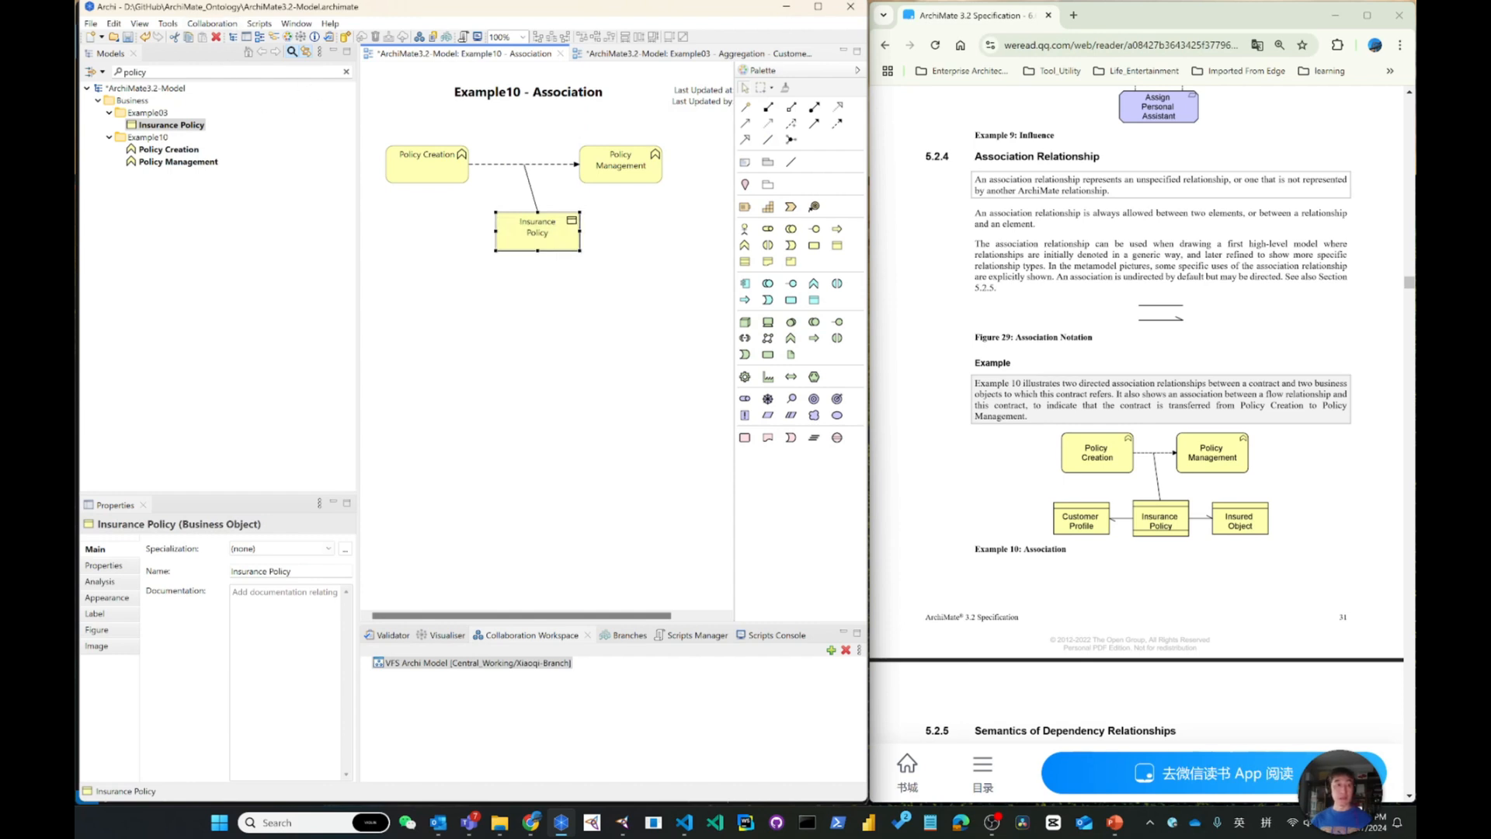
{"action": "left_click", "coordinate": [346, 72]}
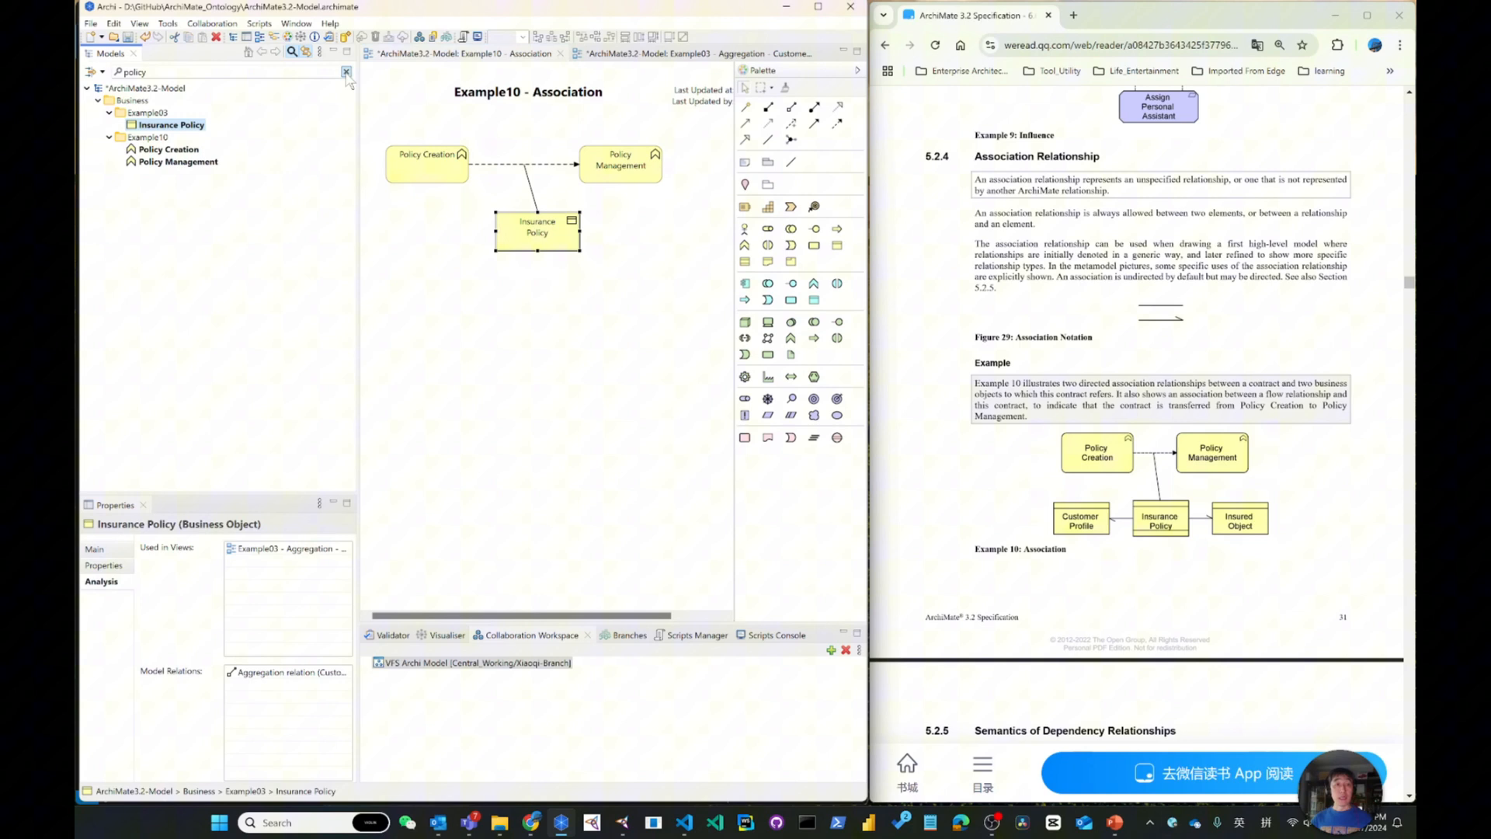
{"action": "left_click", "coordinate": [550, 245]}
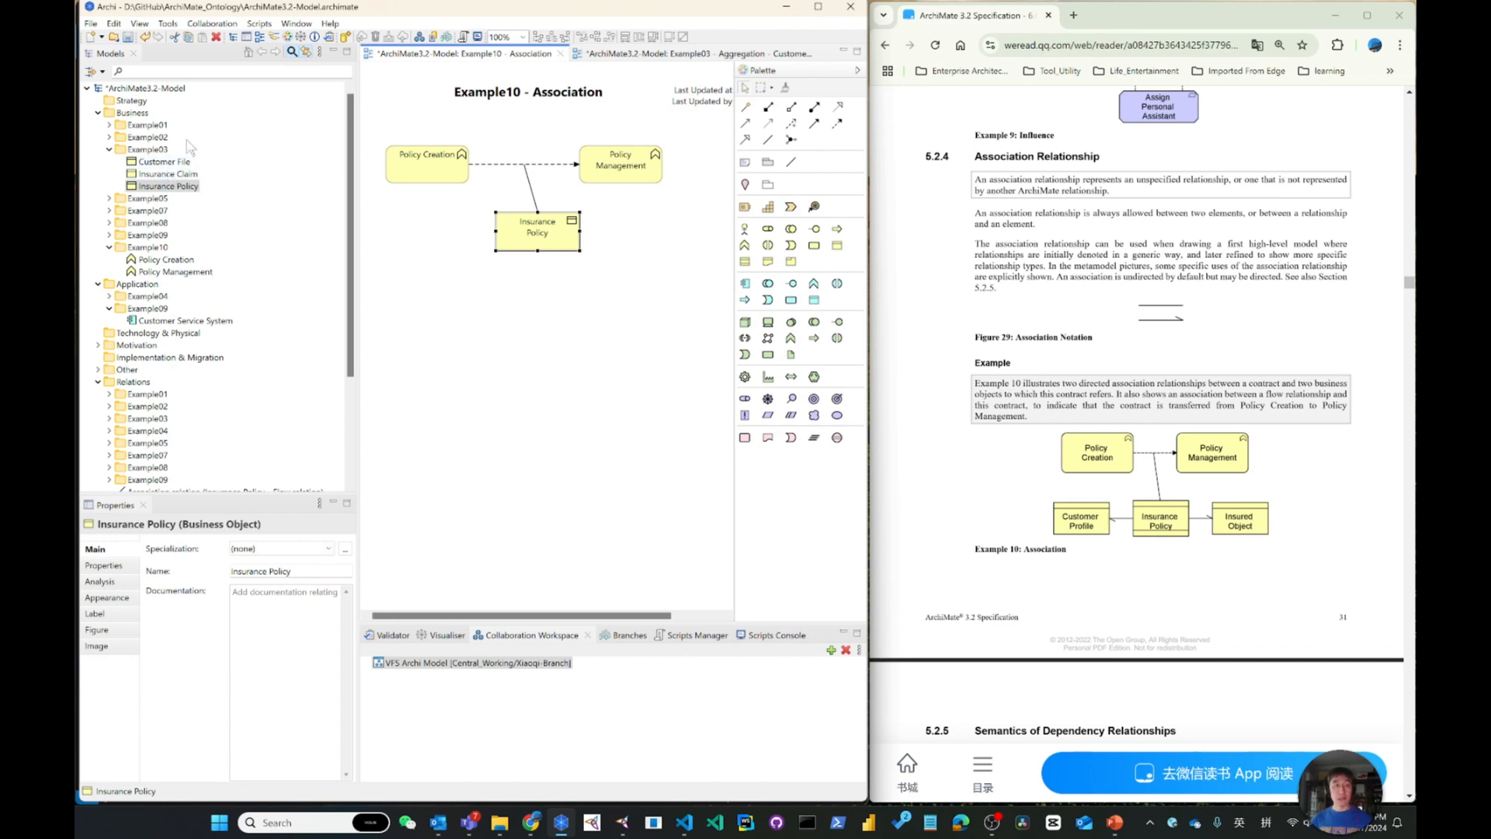
Create a Business Object named Customer Profile in the Business layer's Example10 folder
{"action": "right_click", "coordinate": [159, 248]}
{"action": "mouse_move", "coordinate": [229, 260]}
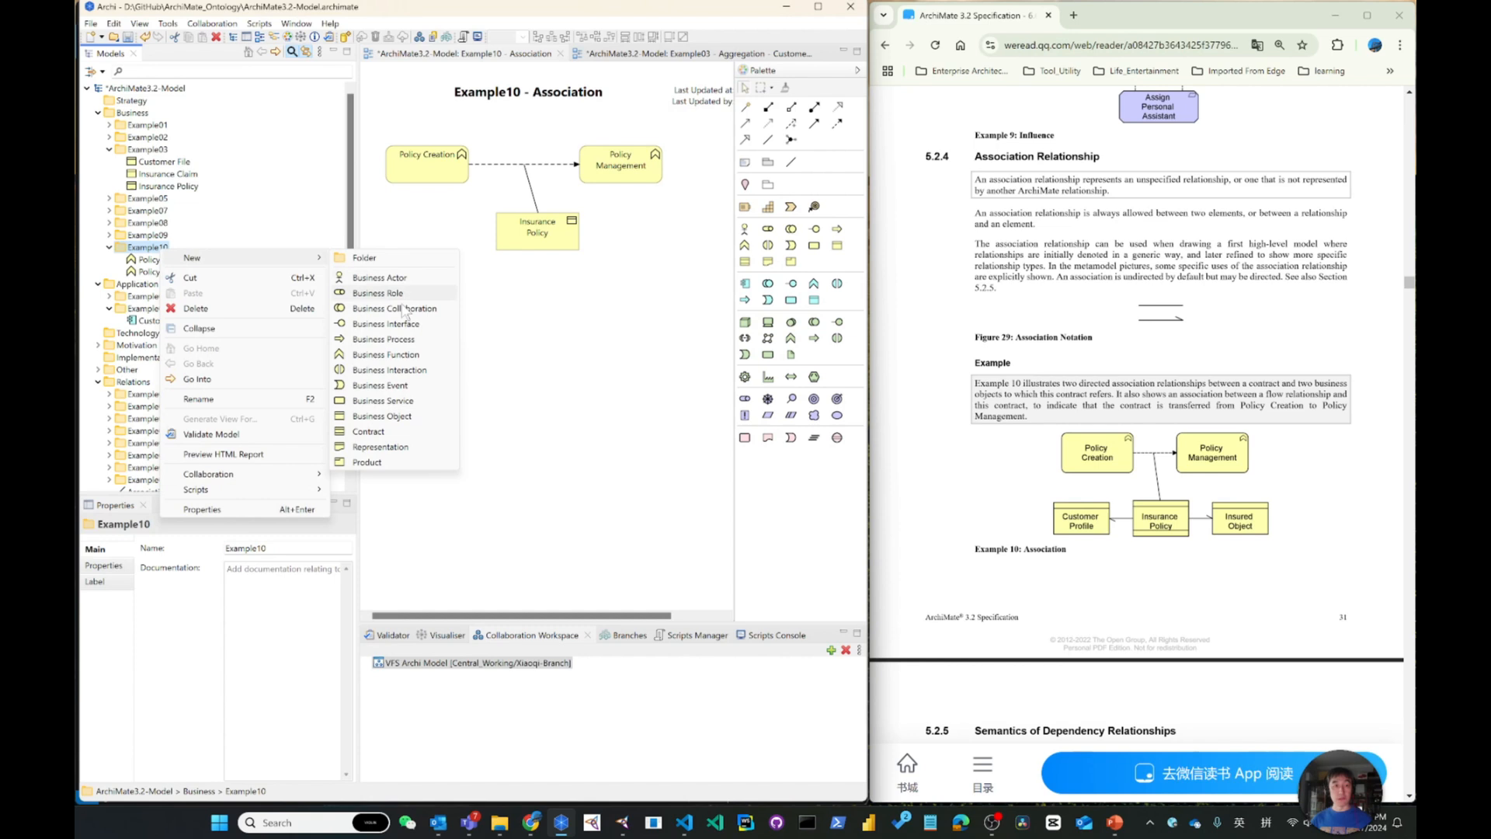
{"action": "left_click", "coordinate": [384, 416]}
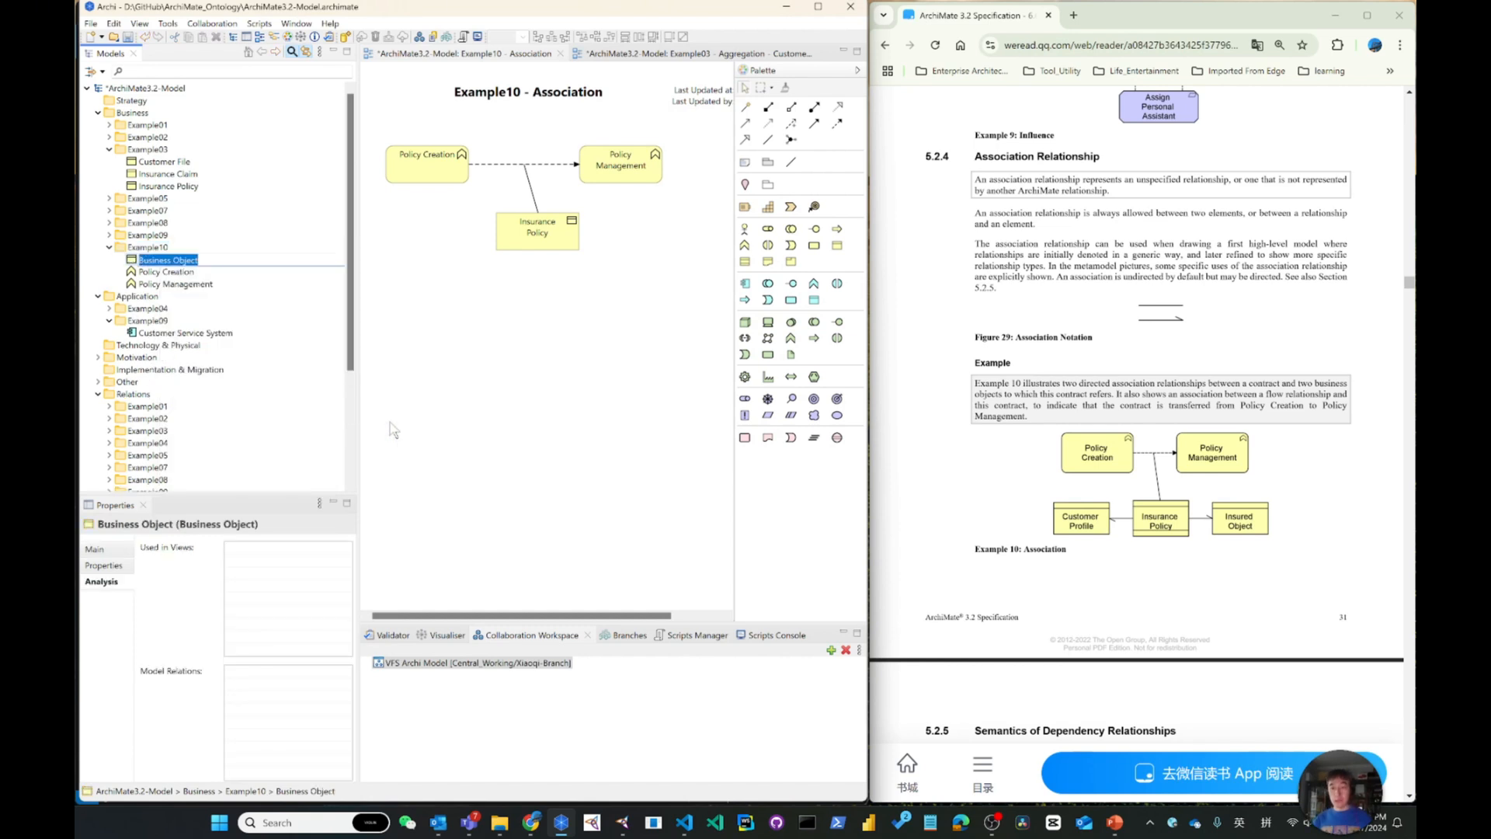
{"action": "type", "text": "Customer P"}
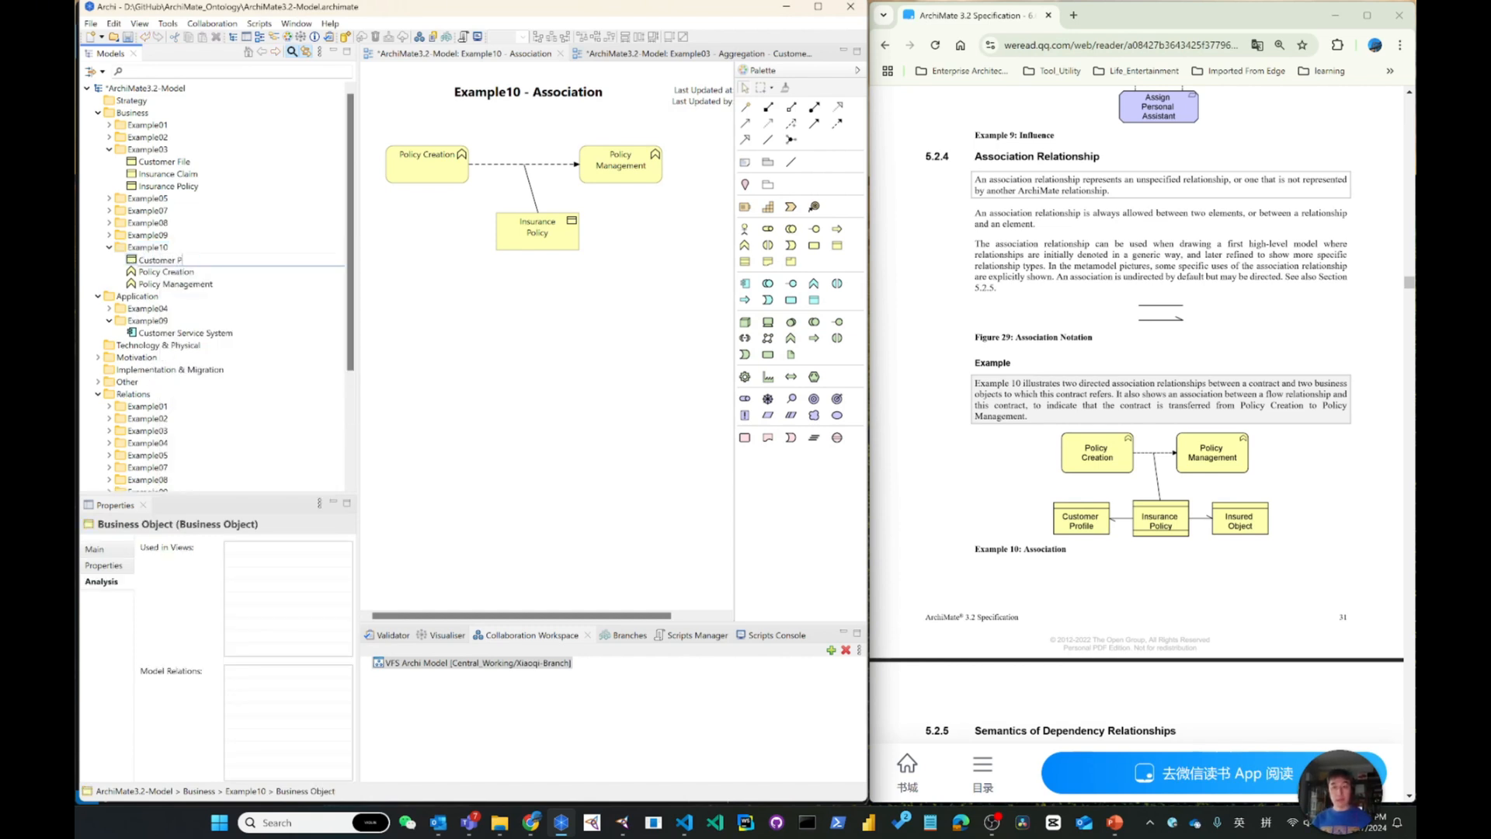
{"action": "type", "text": "rofile"}
{"action": "key", "text": "Return"}
Add another Business Object named Insured Object to the Example10 folder
{"action": "right_click", "coordinate": [185, 259]}
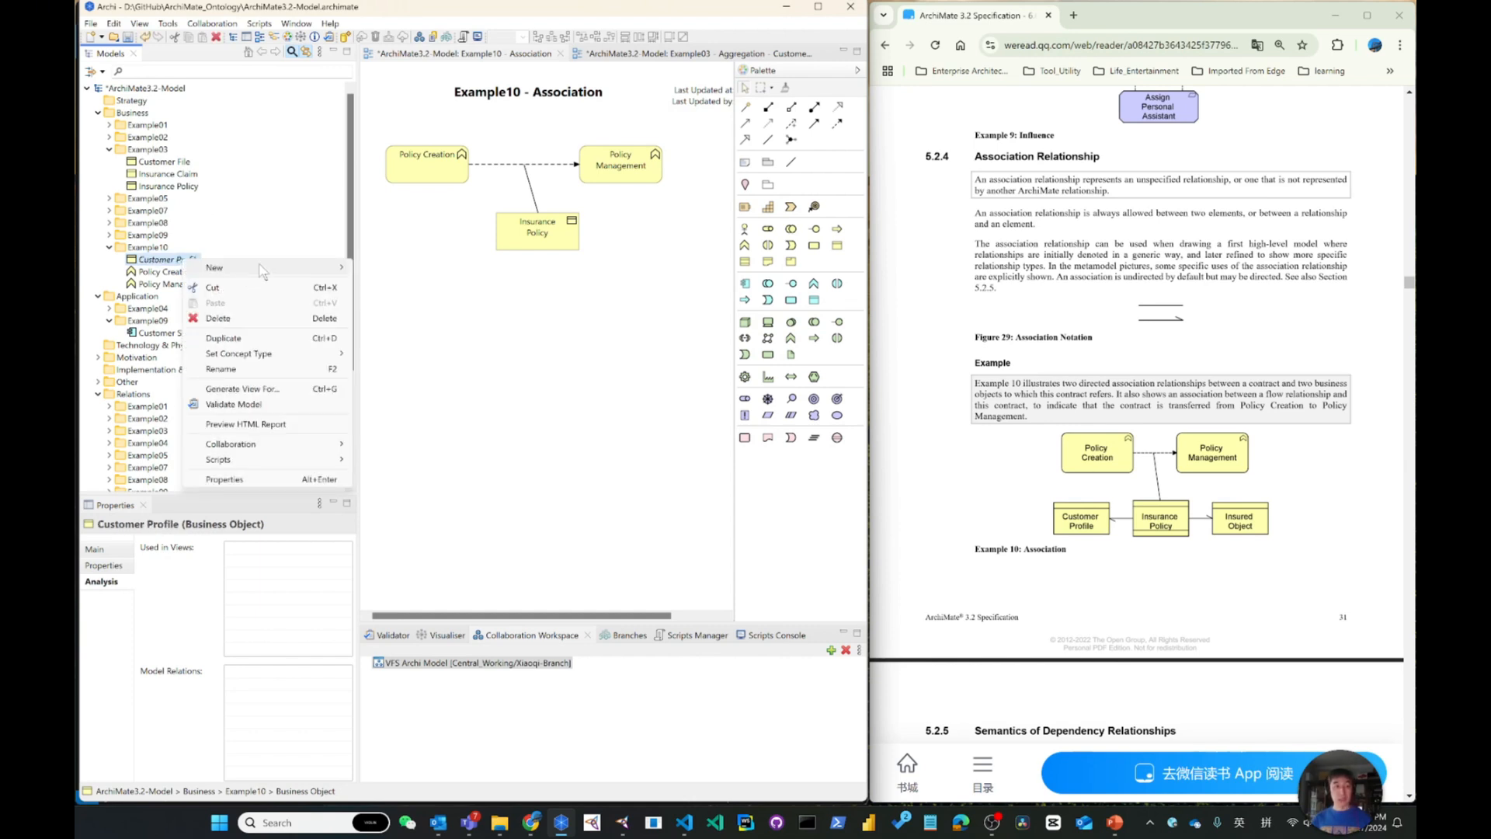
{"action": "mouse_move", "coordinate": [256, 267]}
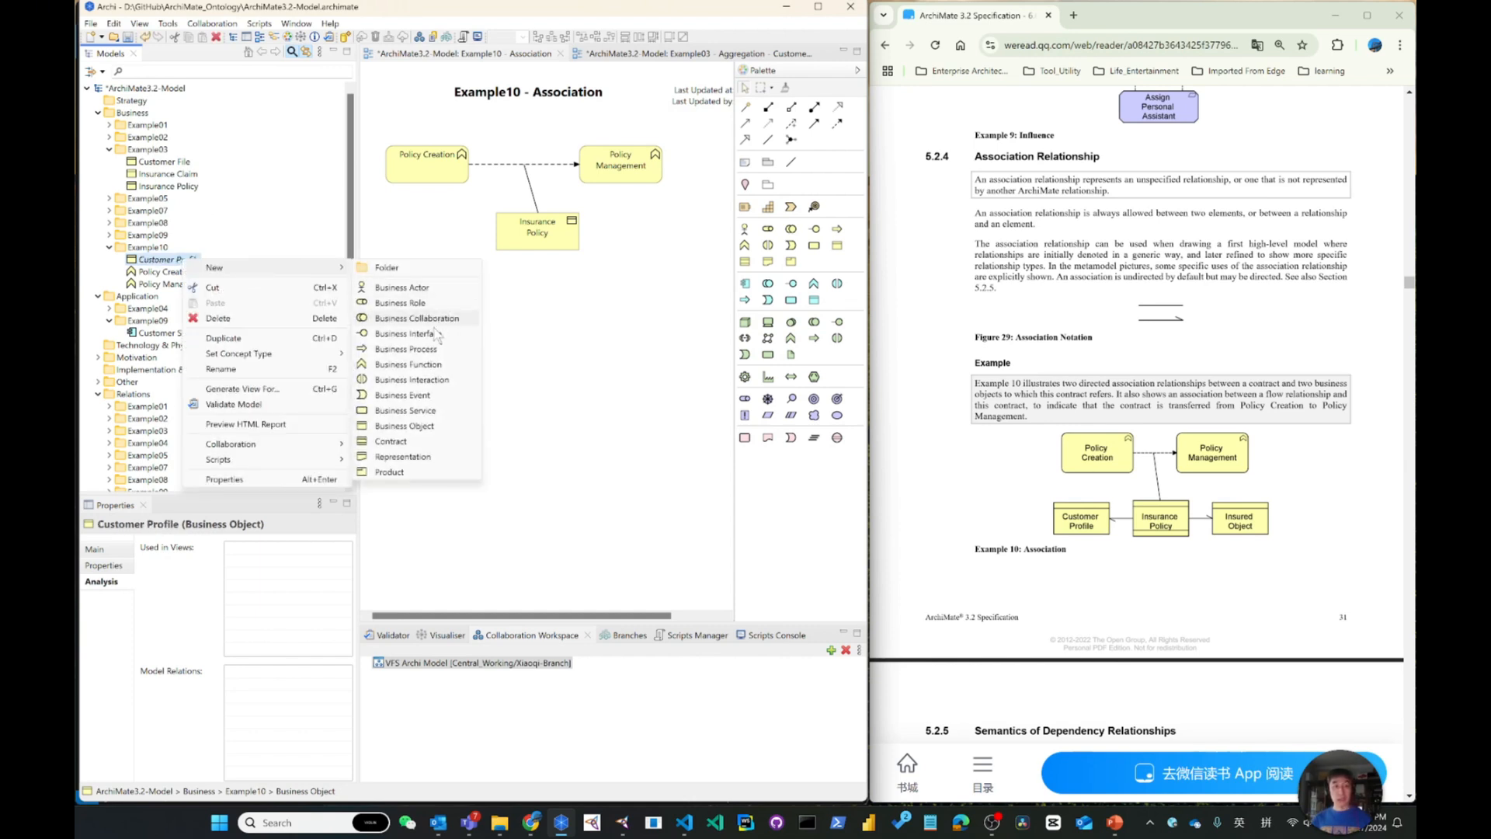
{"action": "left_click", "coordinate": [404, 426]}
{"action": "key", "text": "BackSpace"}
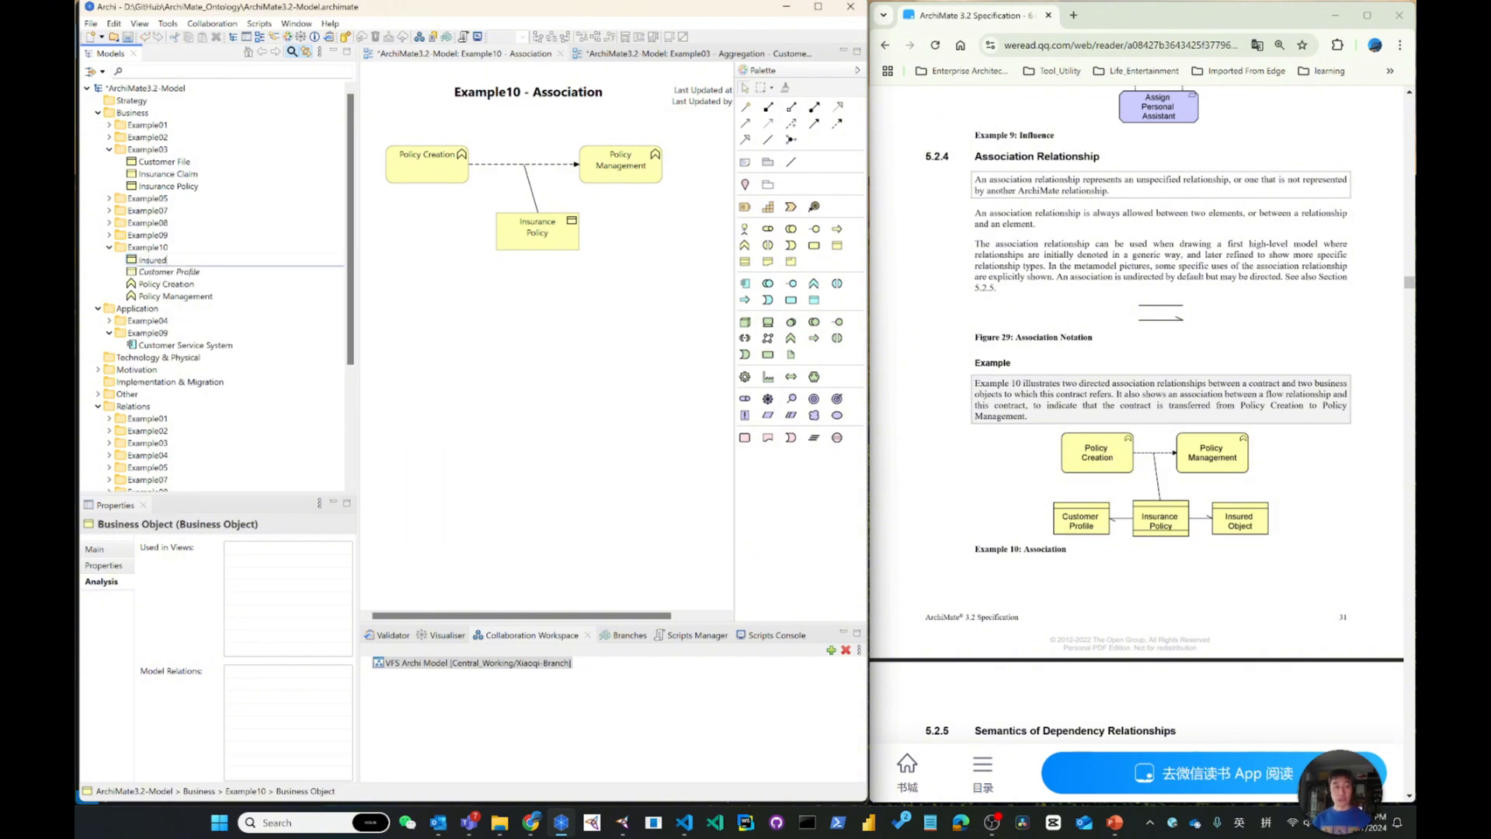
{"action": "type", "text": "Insured Object"}
{"action": "key", "text": "Return"}
Place Customer Profile to the left and Insured Object to the right of Insurance Policy in the view, aligned in one row
{"action": "left_click", "coordinate": [169, 259]}
{"action": "left_click", "coordinate": [175, 272], "text": "ctrl"}
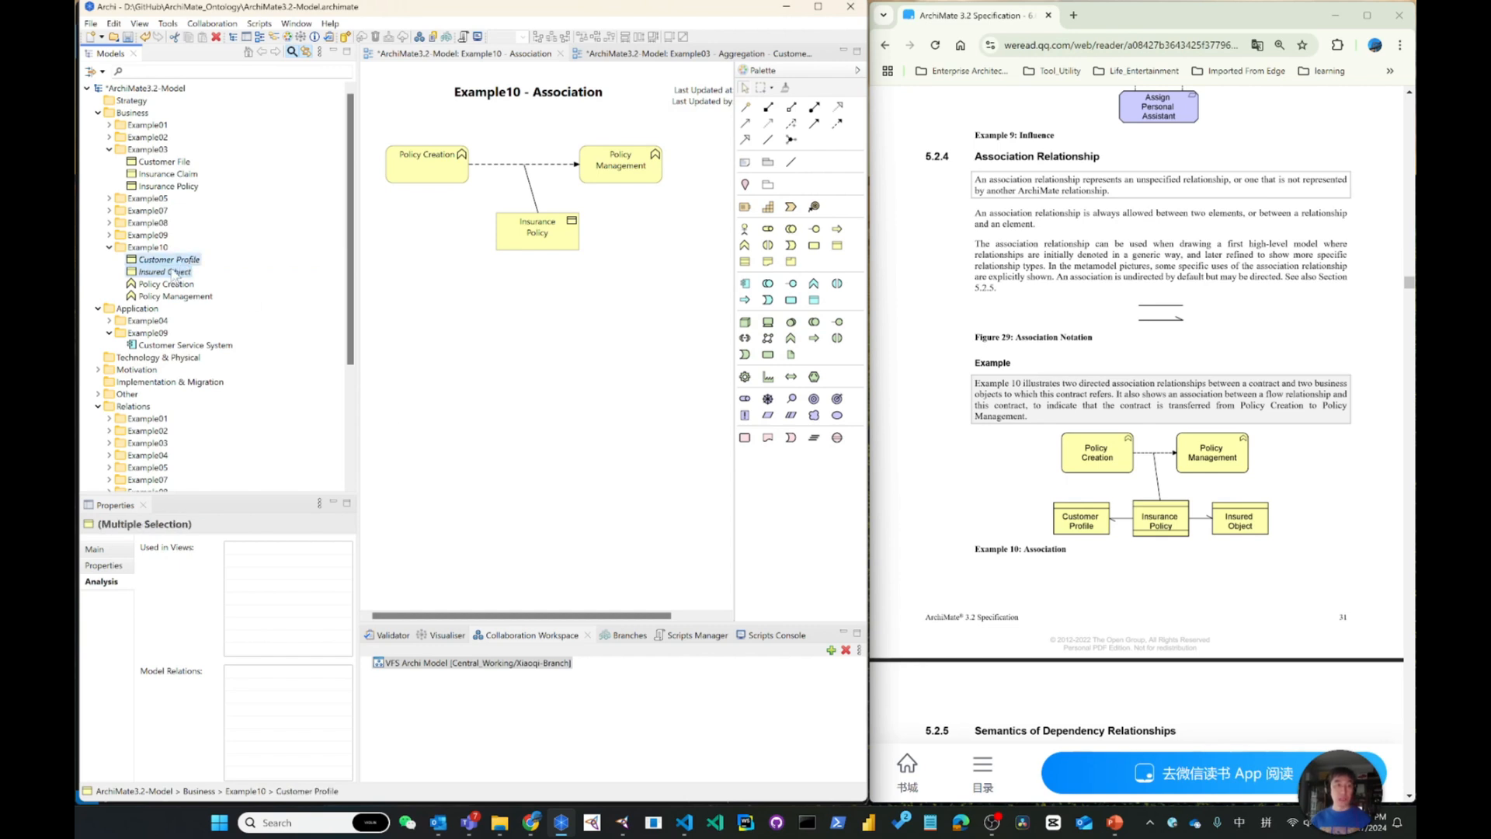
{"action": "left_click_drag", "start_coordinate": [175, 271], "coordinate": [434, 235]}
{"action": "left_click_drag", "start_coordinate": [683, 342], "coordinate": [687, 237]}
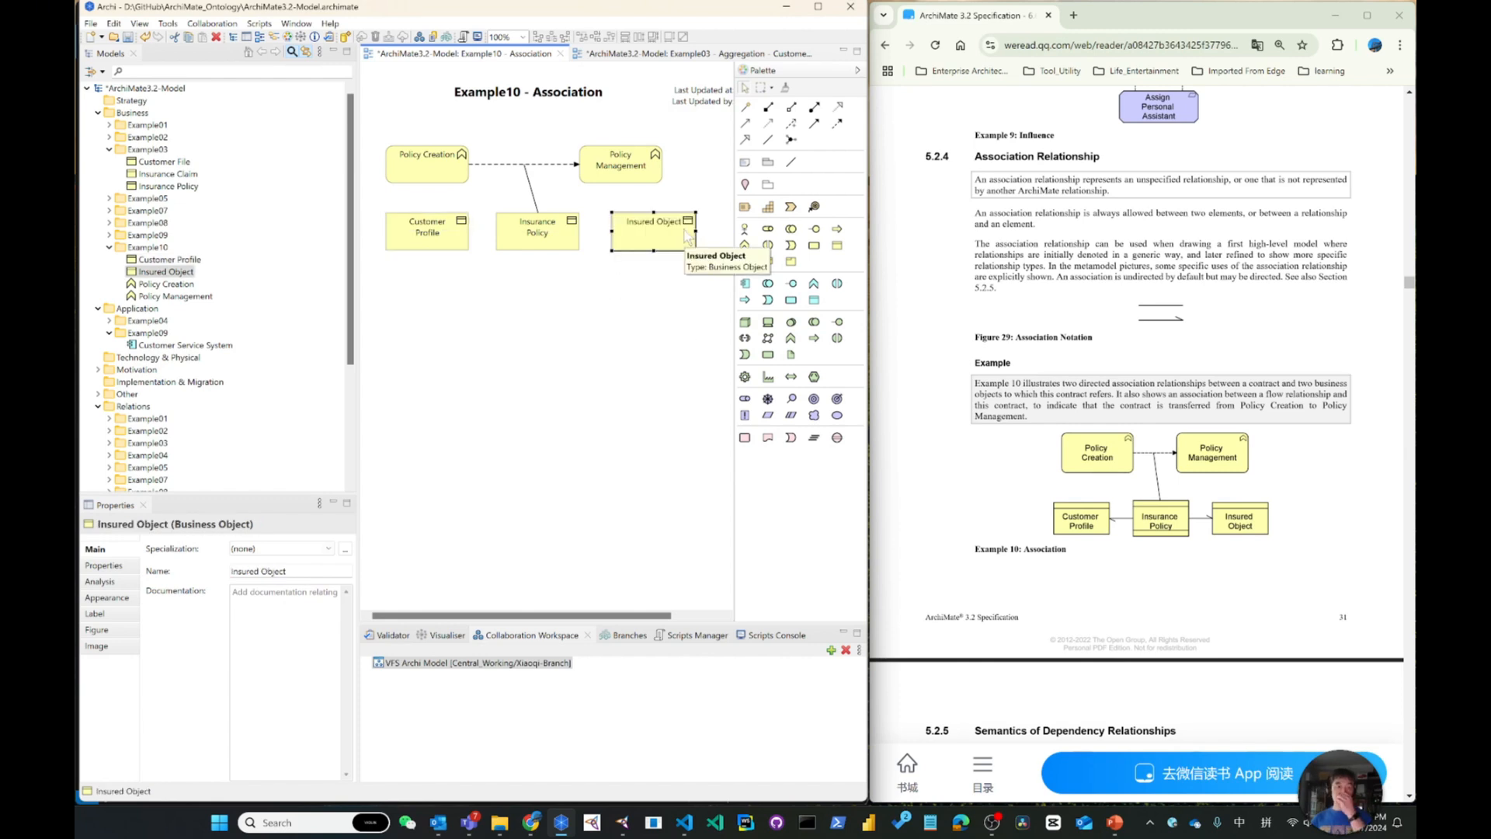
Draw an Association relation from Insurance Policy to Customer Profile and make it directed
{"action": "left_click", "coordinate": [767, 140]}
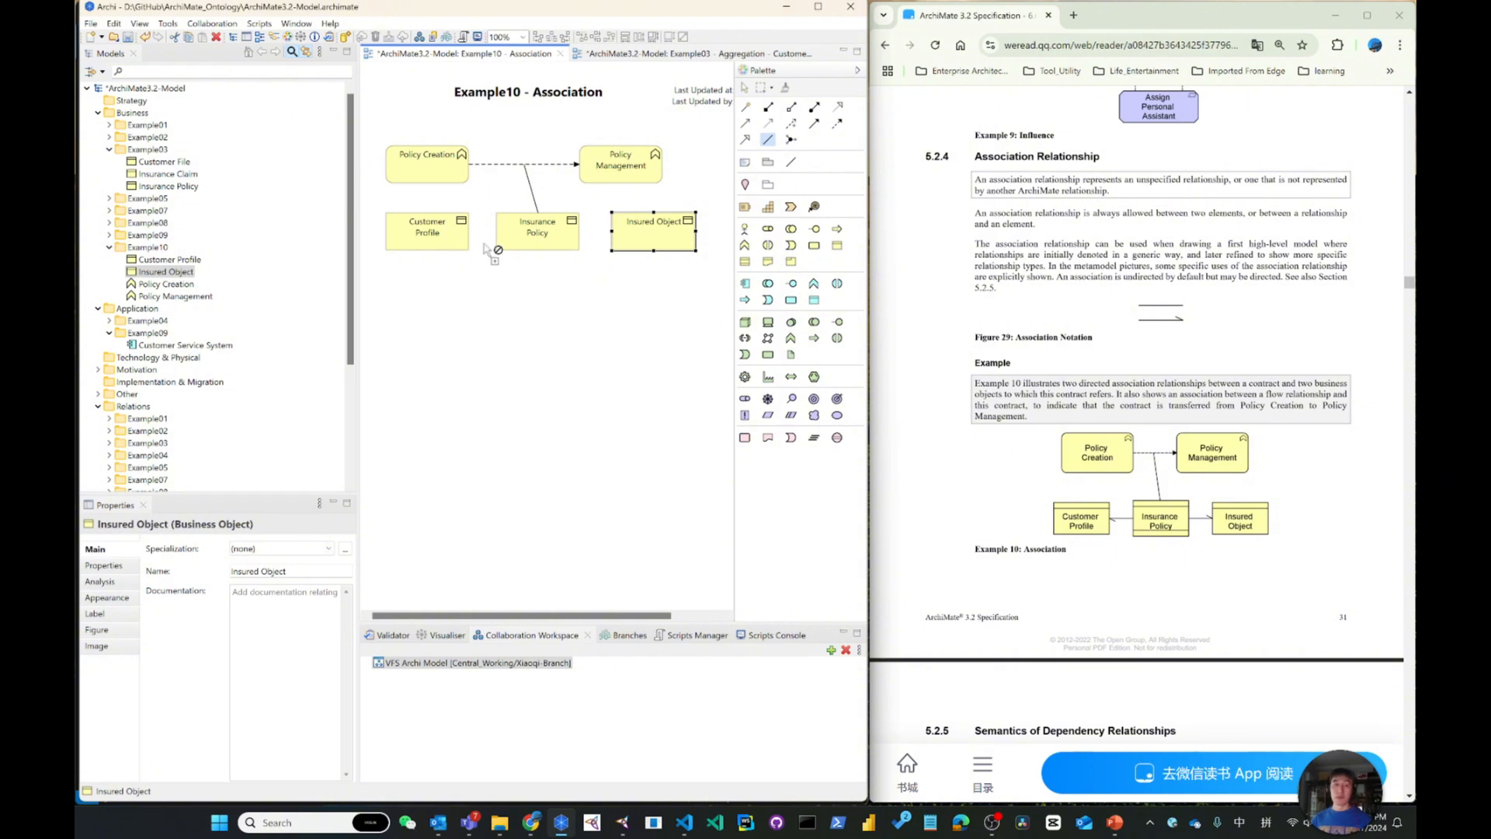
{"action": "left_click", "coordinate": [547, 242]}
{"action": "left_click", "coordinate": [455, 239]}
{"action": "left_click", "coordinate": [455, 236]}
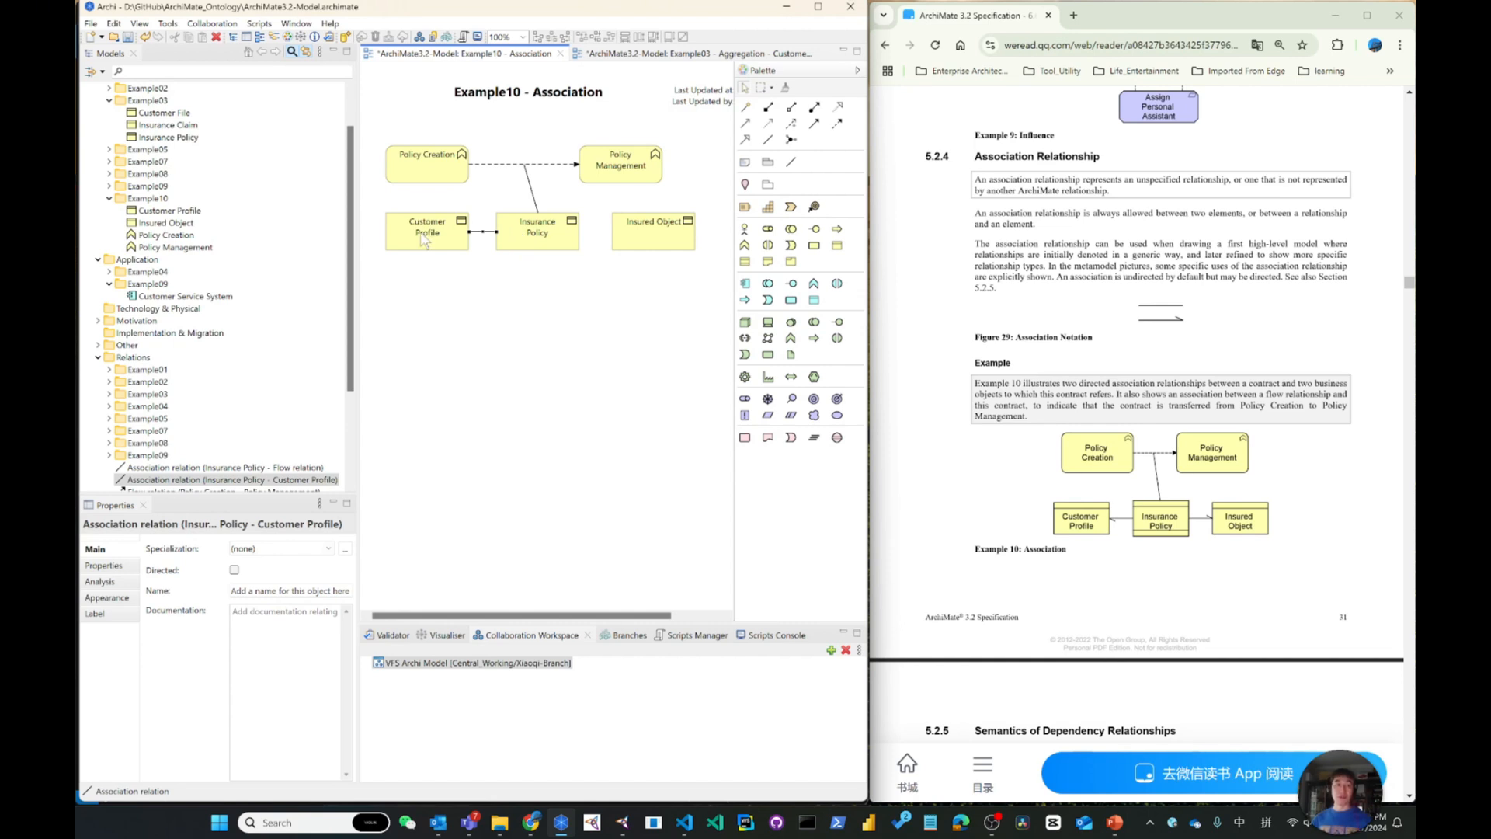
{"action": "left_click", "coordinate": [234, 570]}
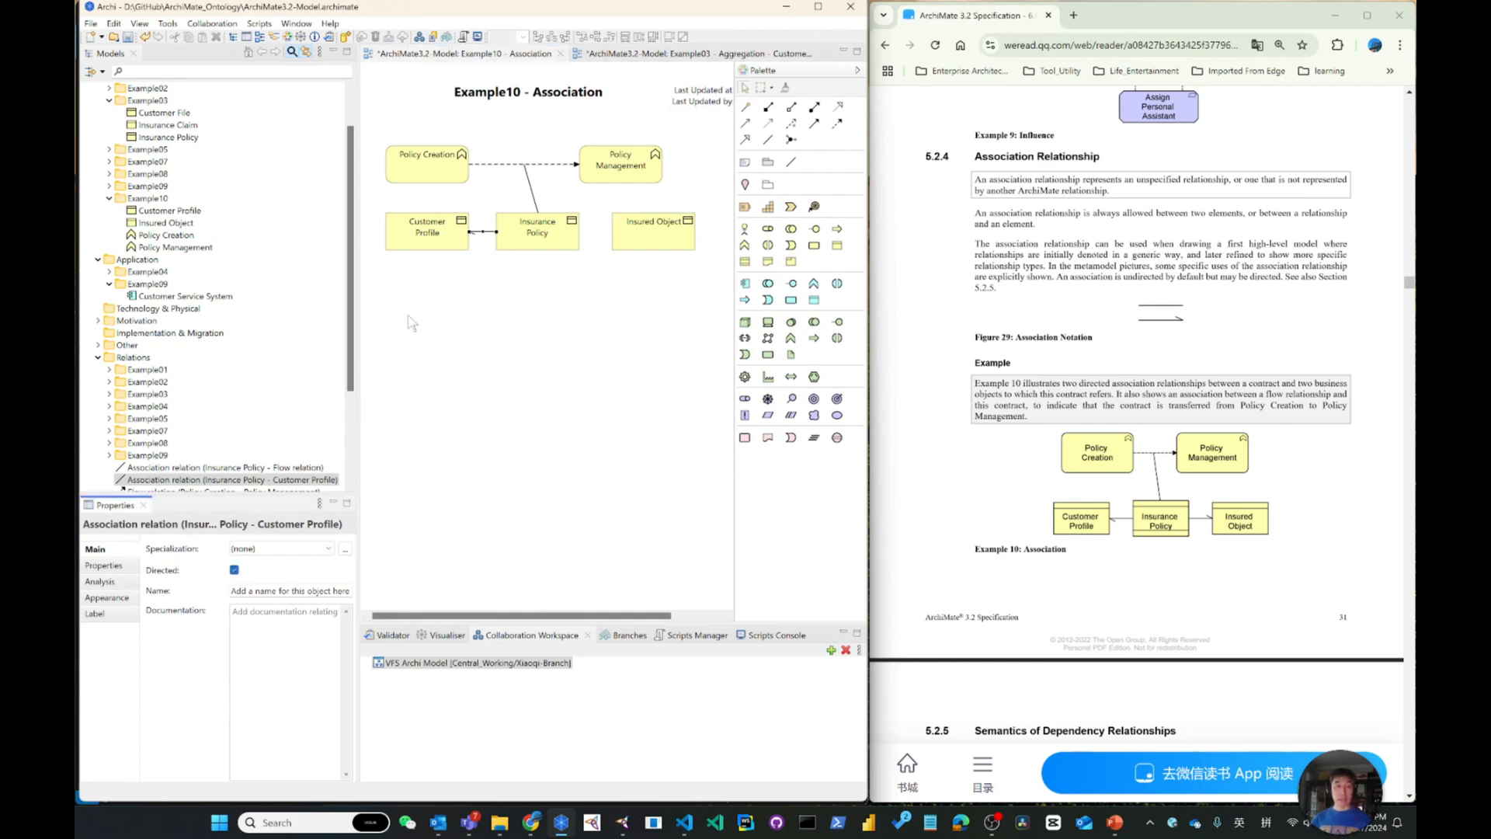
{"action": "left_click", "coordinate": [473, 250]}
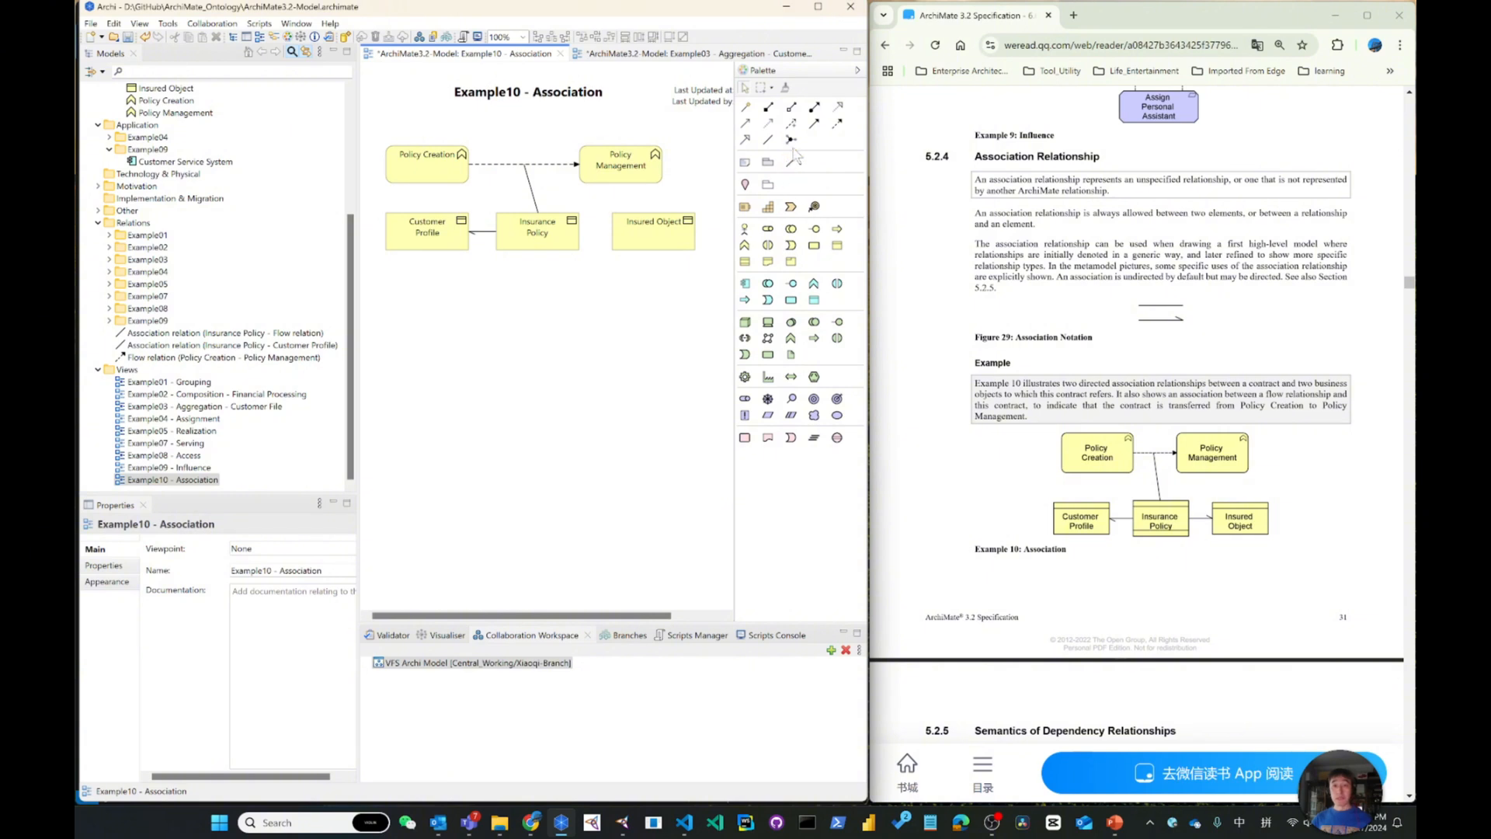
Try to link Insurance Policy and Insured Object with a directed Association relation
{"action": "left_click", "coordinate": [769, 140]}
{"action": "left_click", "coordinate": [576, 244]}
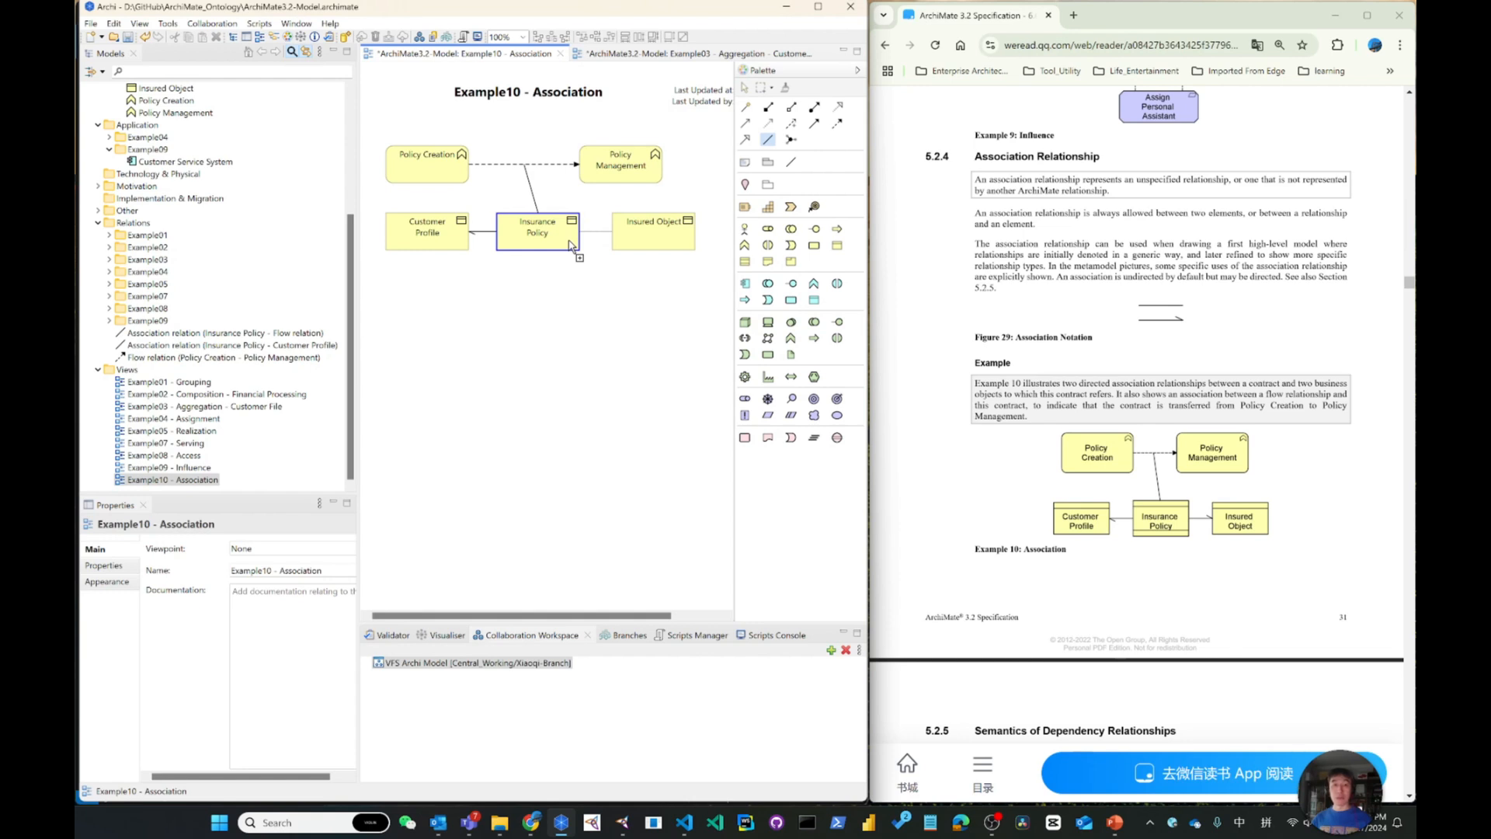
{"action": "left_click", "coordinate": [632, 237]}
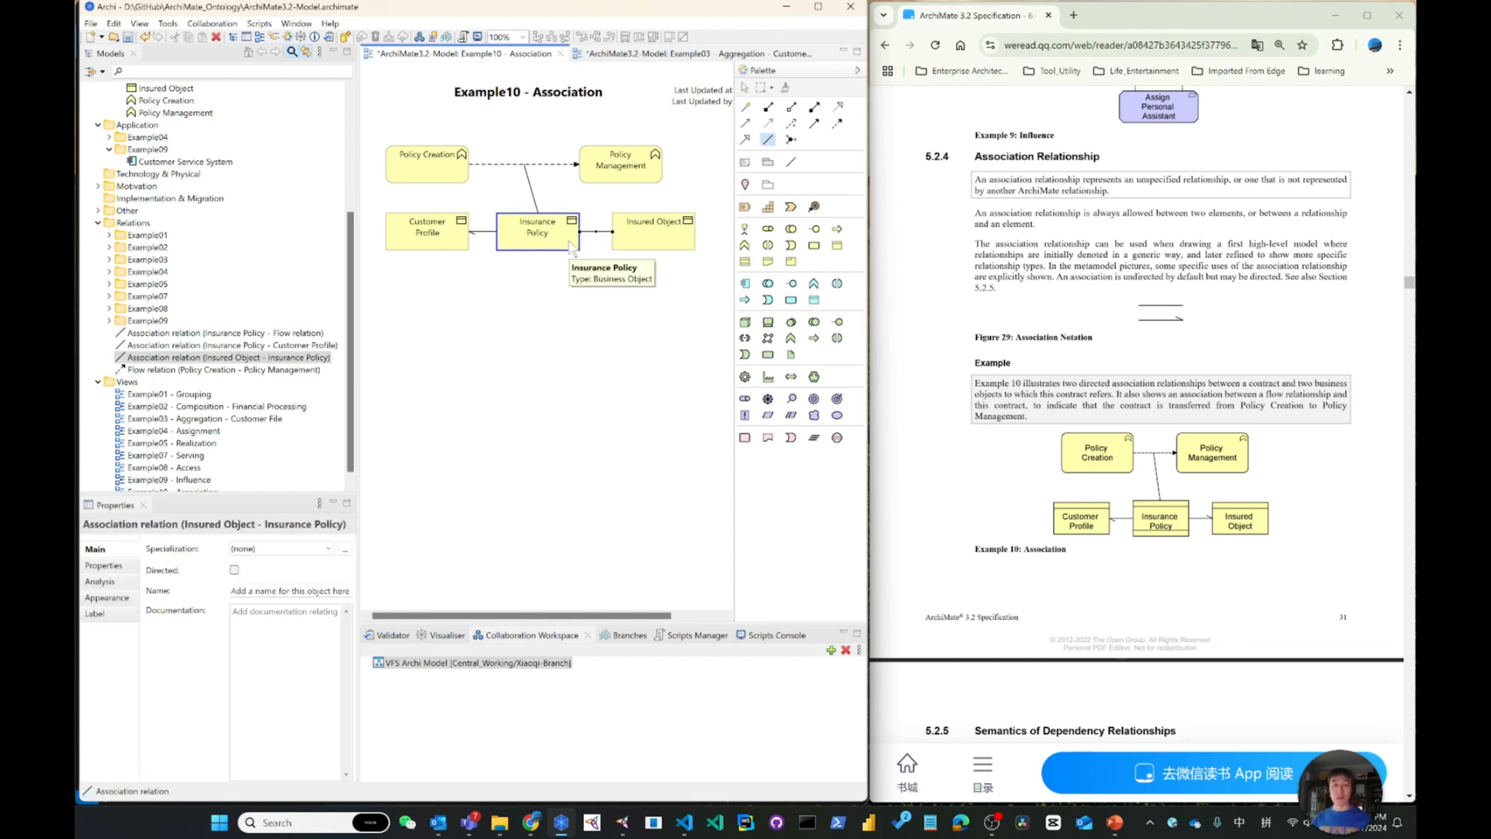
{"action": "left_click", "coordinate": [234, 570]}
{"action": "left_click", "coordinate": [614, 268]}
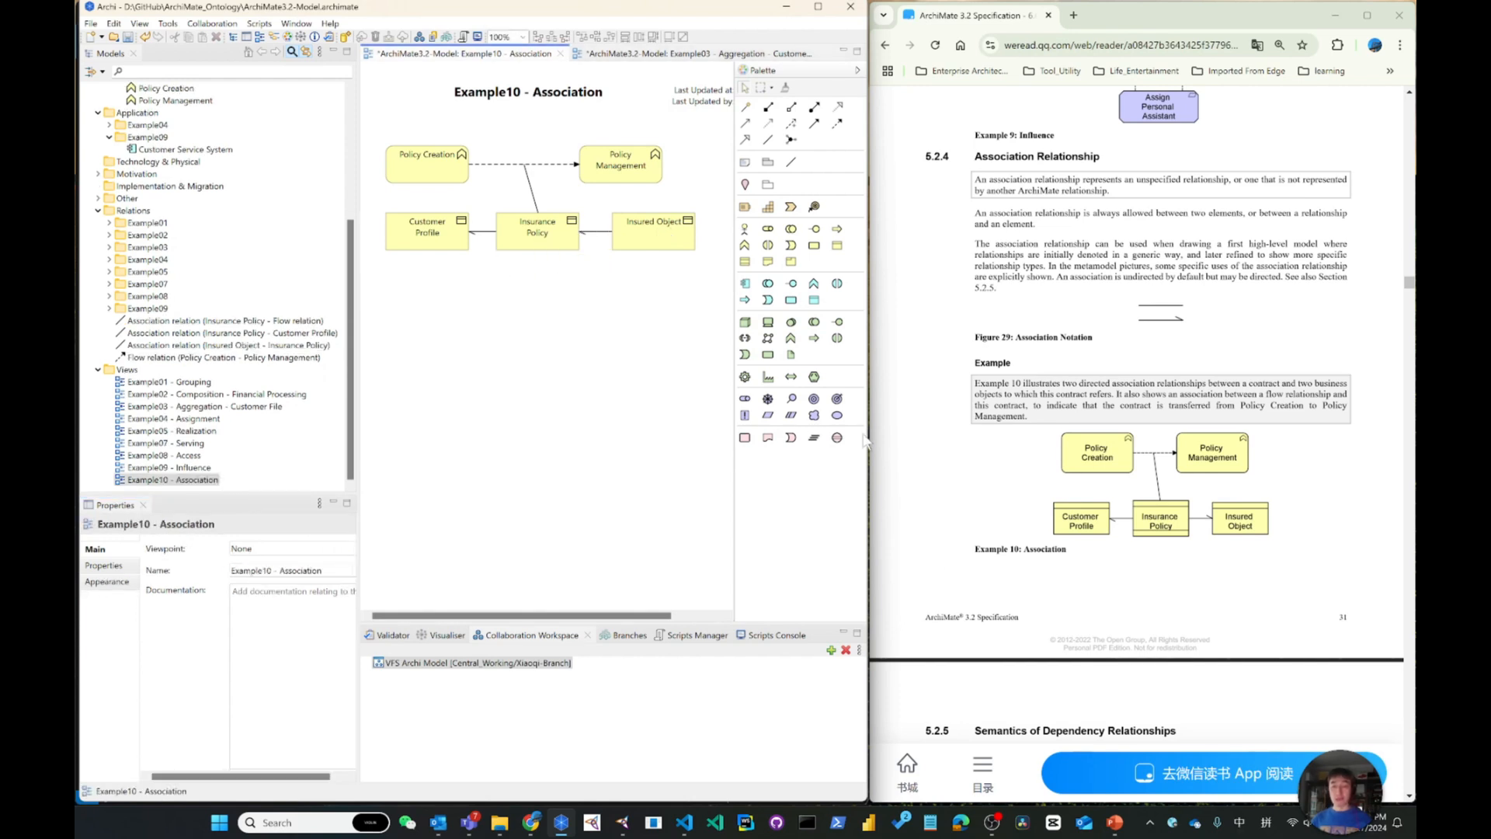
Check the options for the Association between Insured Object and Insurance Policy, and undo that relation
{"action": "right_click", "coordinate": [603, 233]}
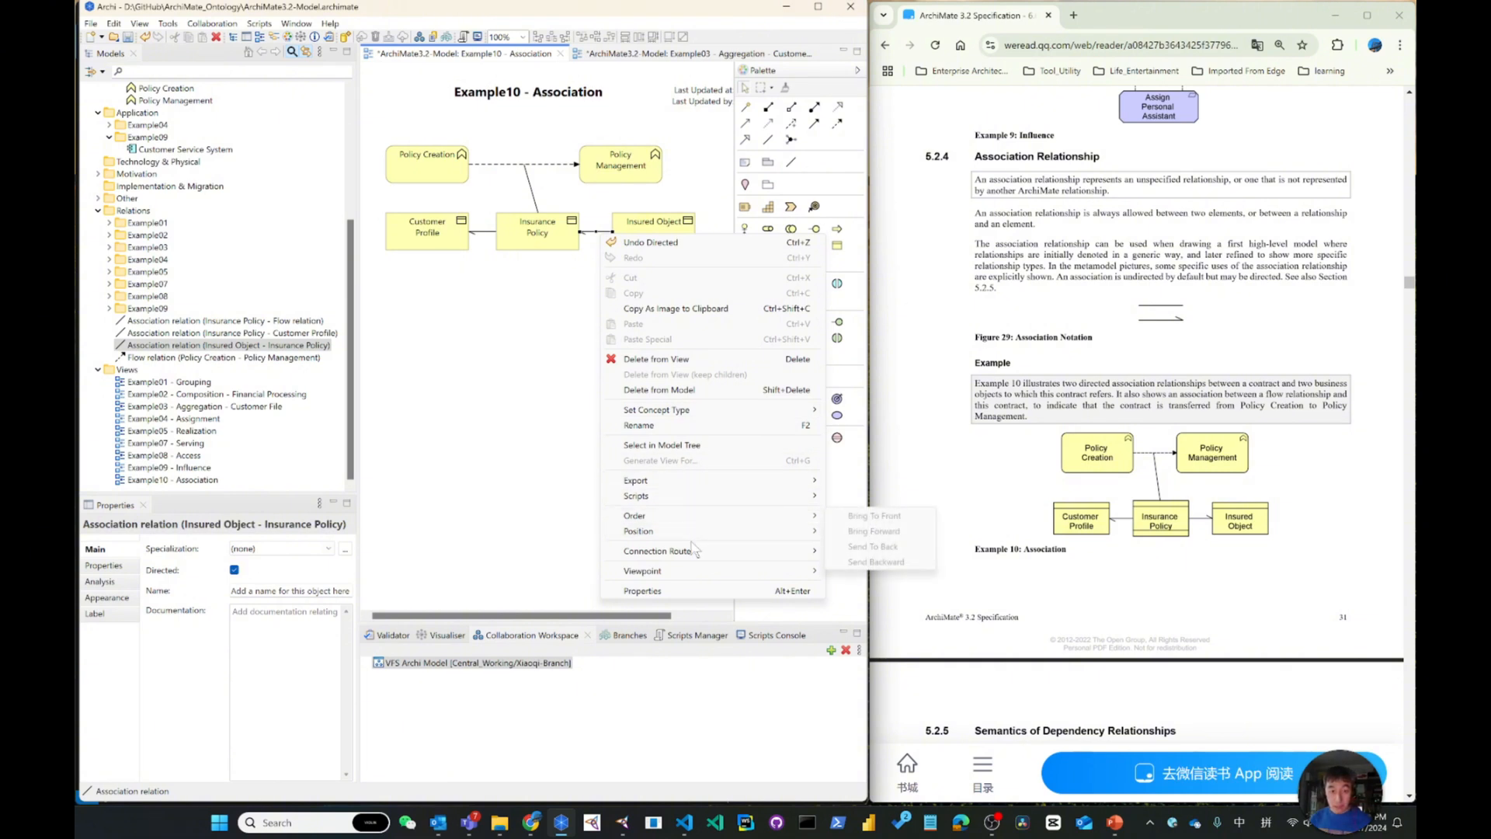
{"action": "mouse_move", "coordinate": [726, 414]}
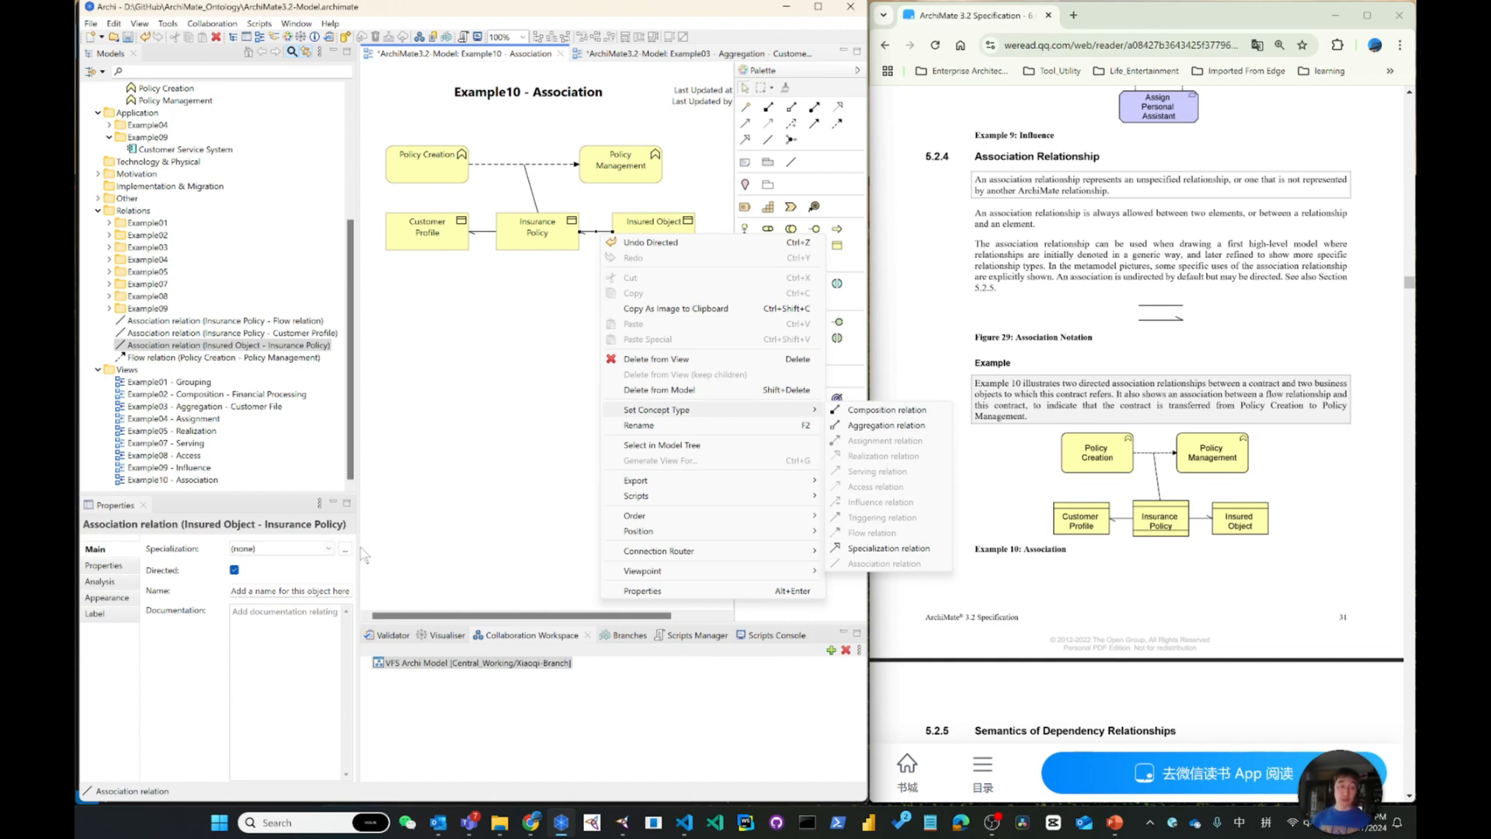
{"action": "left_click", "coordinate": [472, 393]}
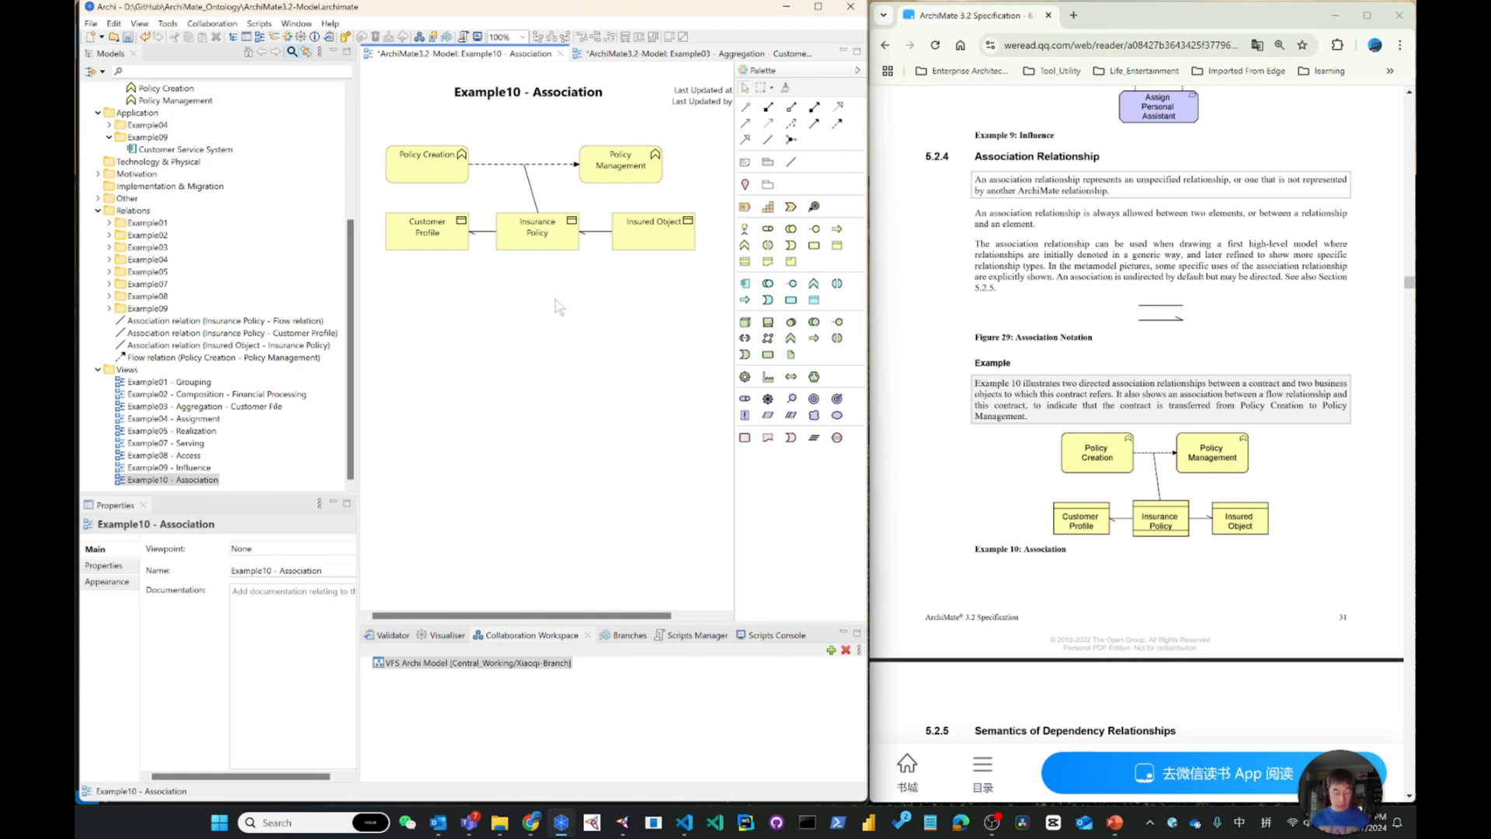
{"action": "key", "text": "ctrl+z"}
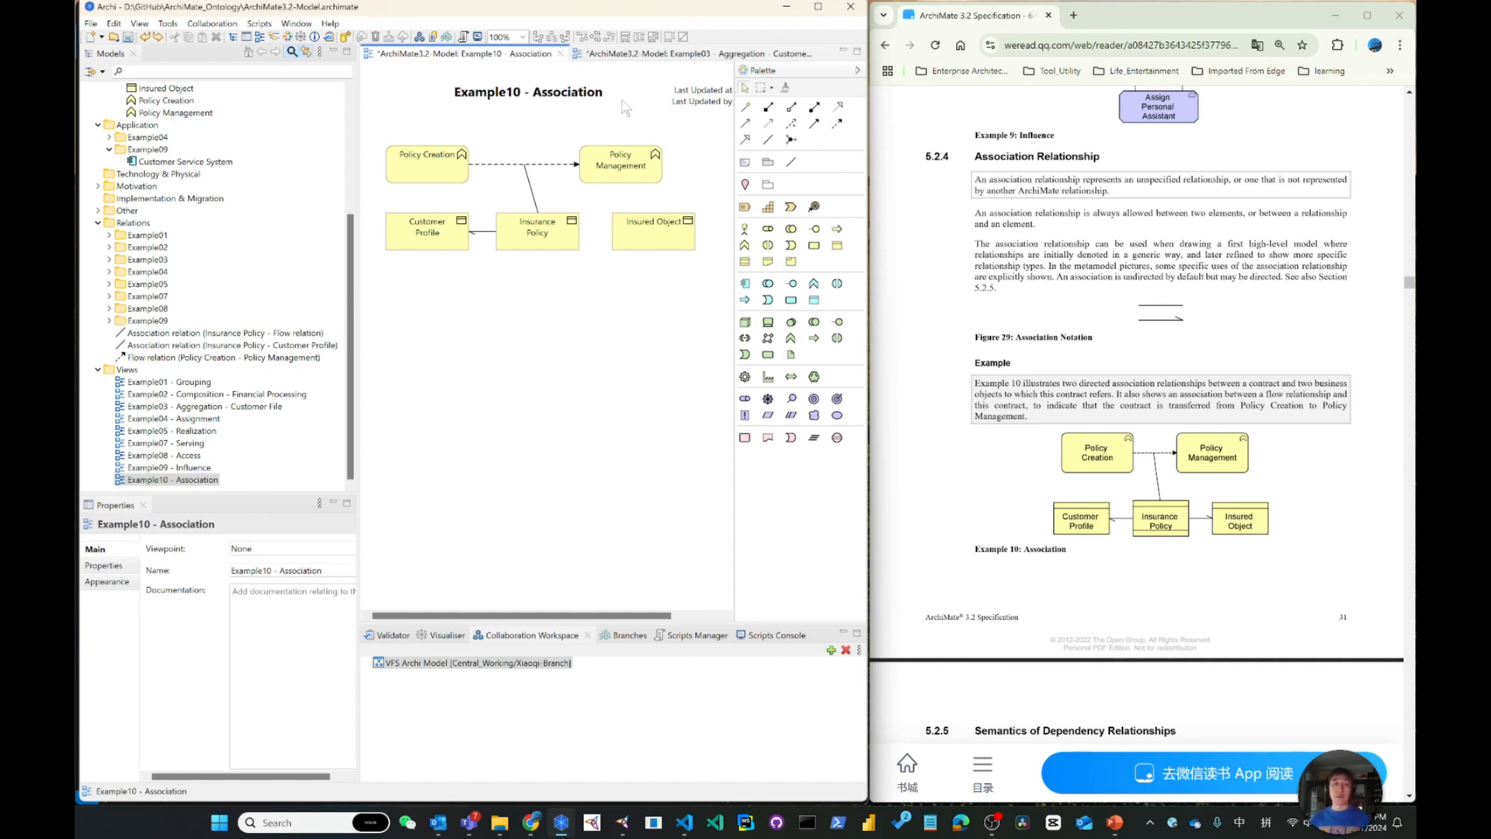
Draw an Association relation from Insurance Policy to Insured Object and make it directed
{"action": "left_click", "coordinate": [768, 106]}
{"action": "left_click", "coordinate": [768, 139]}
{"action": "left_click", "coordinate": [581, 232]}
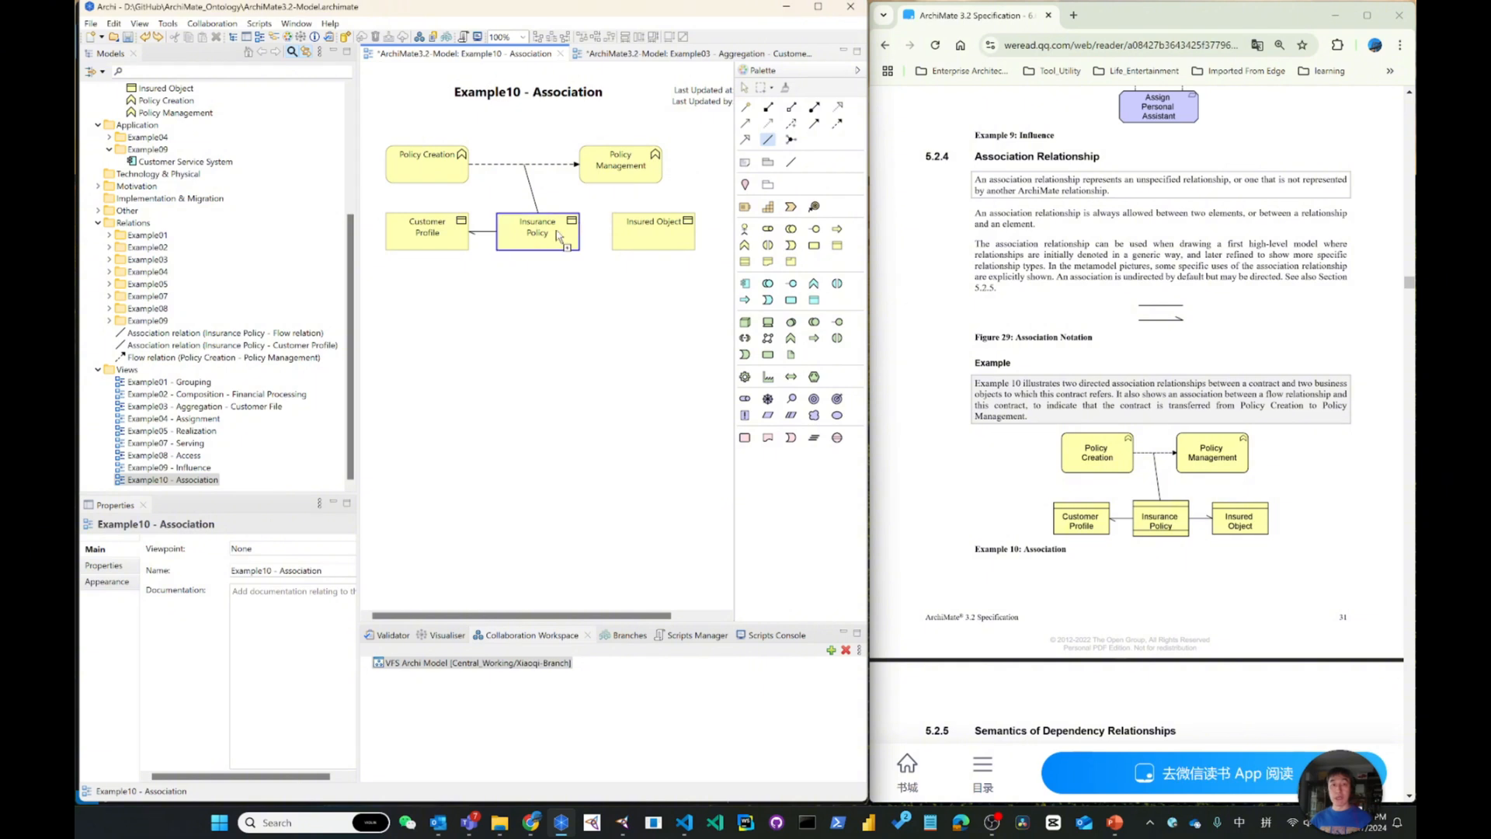
{"action": "left_click", "coordinate": [643, 235]}
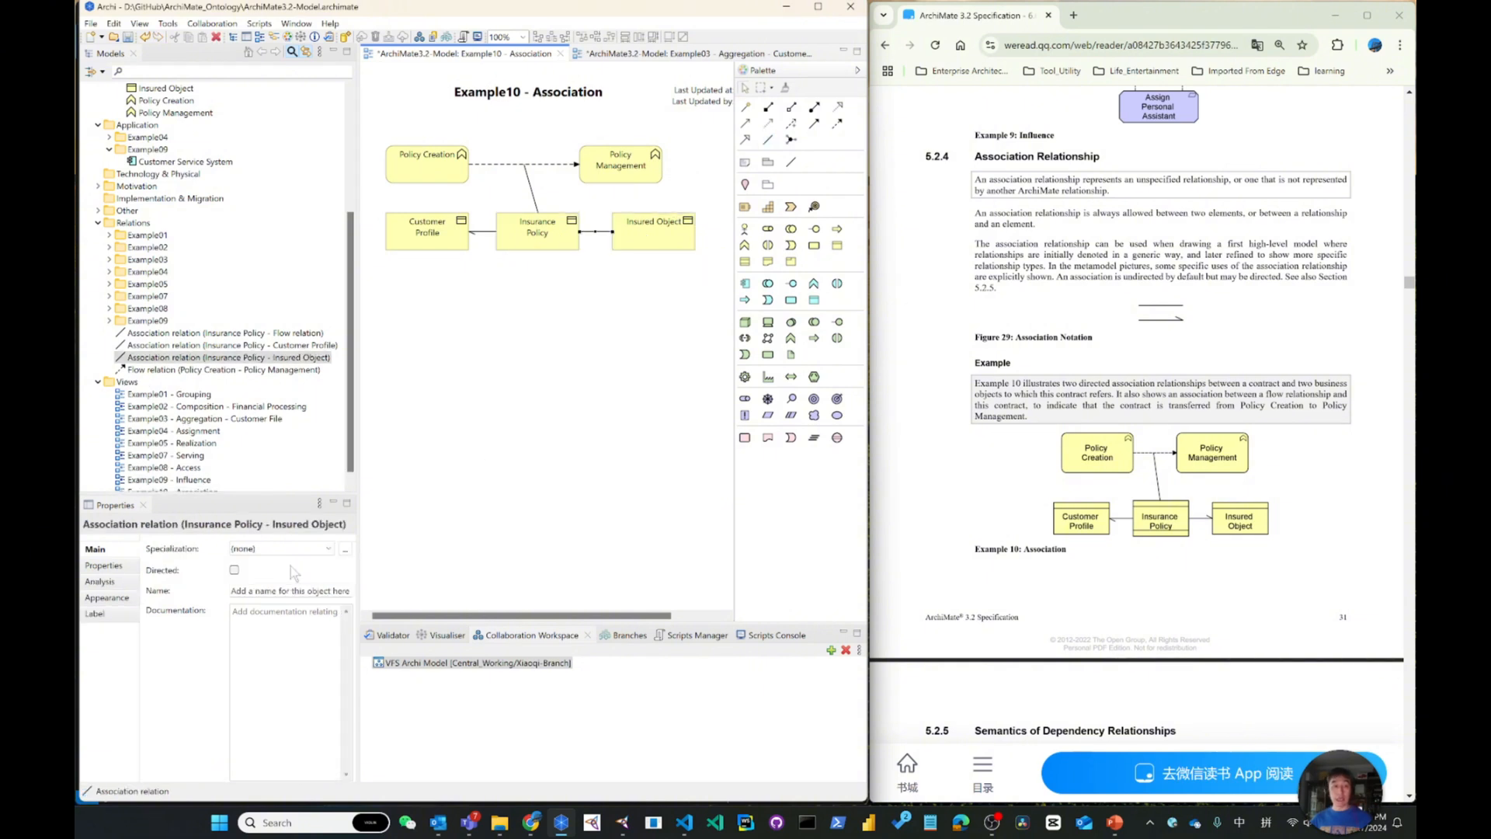
{"action": "left_click", "coordinate": [234, 570]}
{"action": "left_click", "coordinate": [562, 395]}
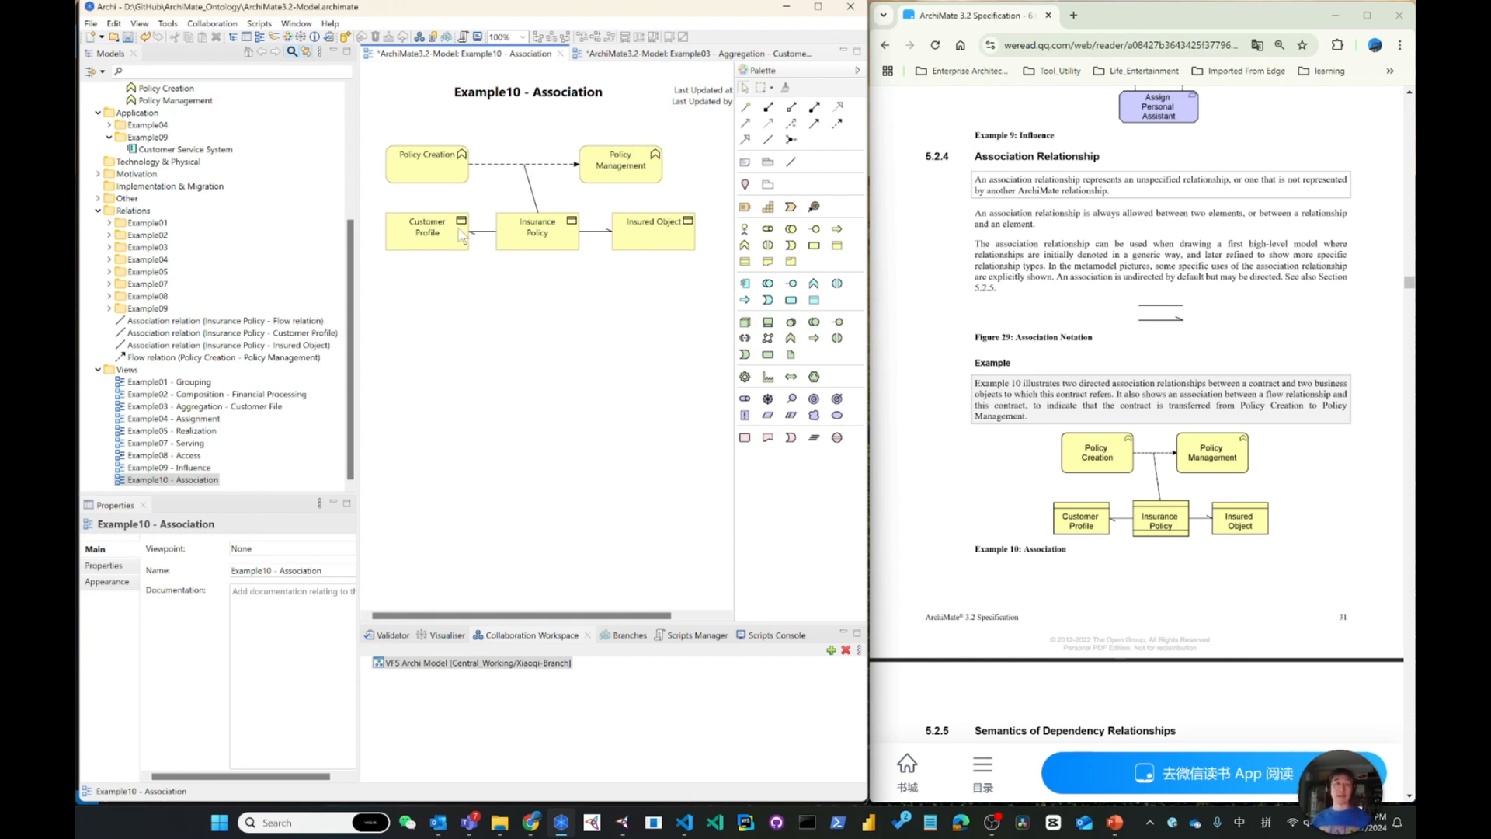
Examine which views and model relations use Insurance Policy, adjusting the pane width to read the full names
{"action": "mouse_move", "coordinate": [499, 239]}
{"action": "left_click", "coordinate": [544, 243]}
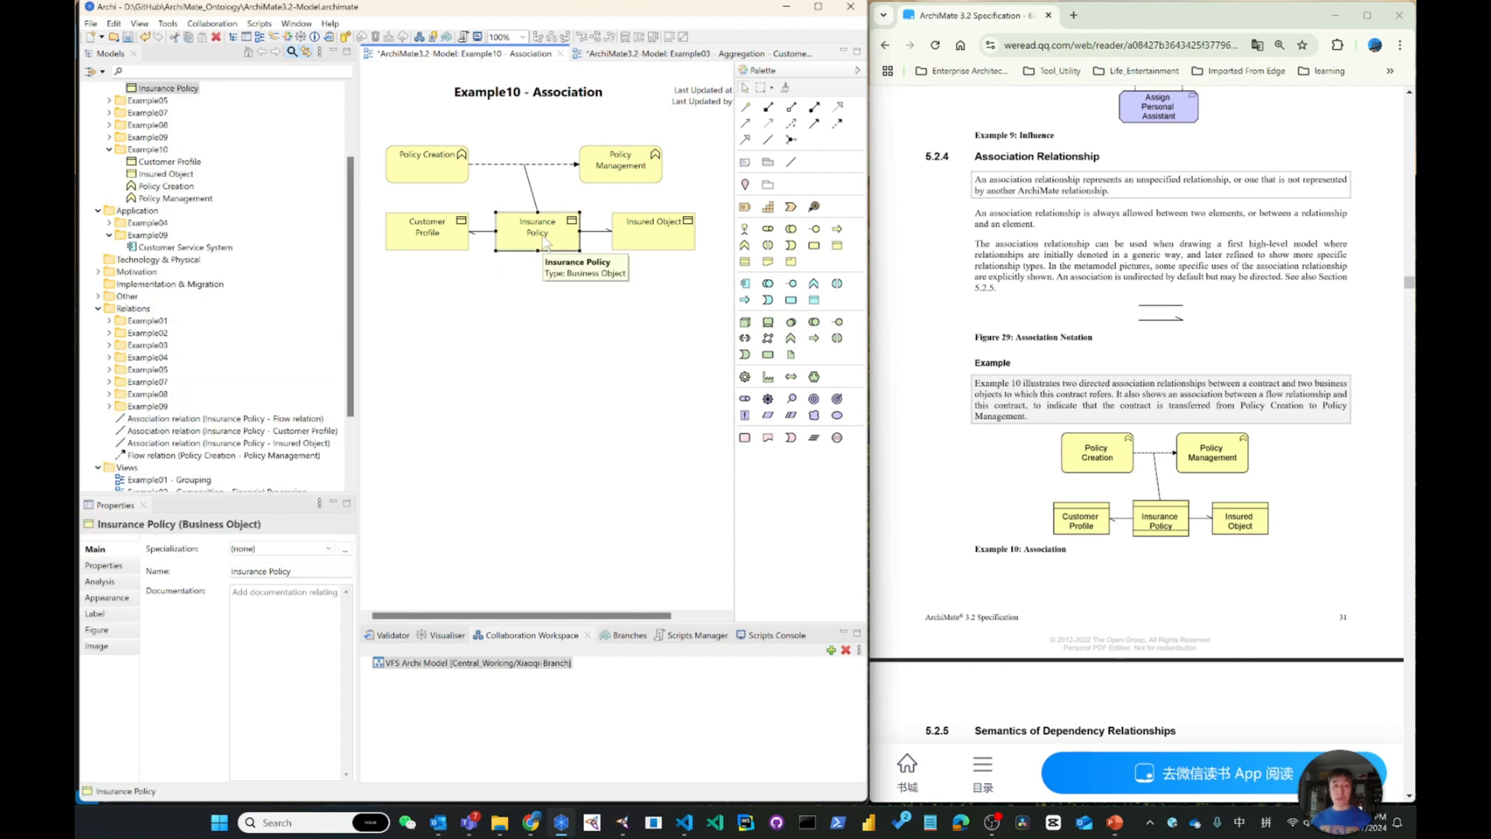
{"action": "left_click", "coordinate": [101, 581]}
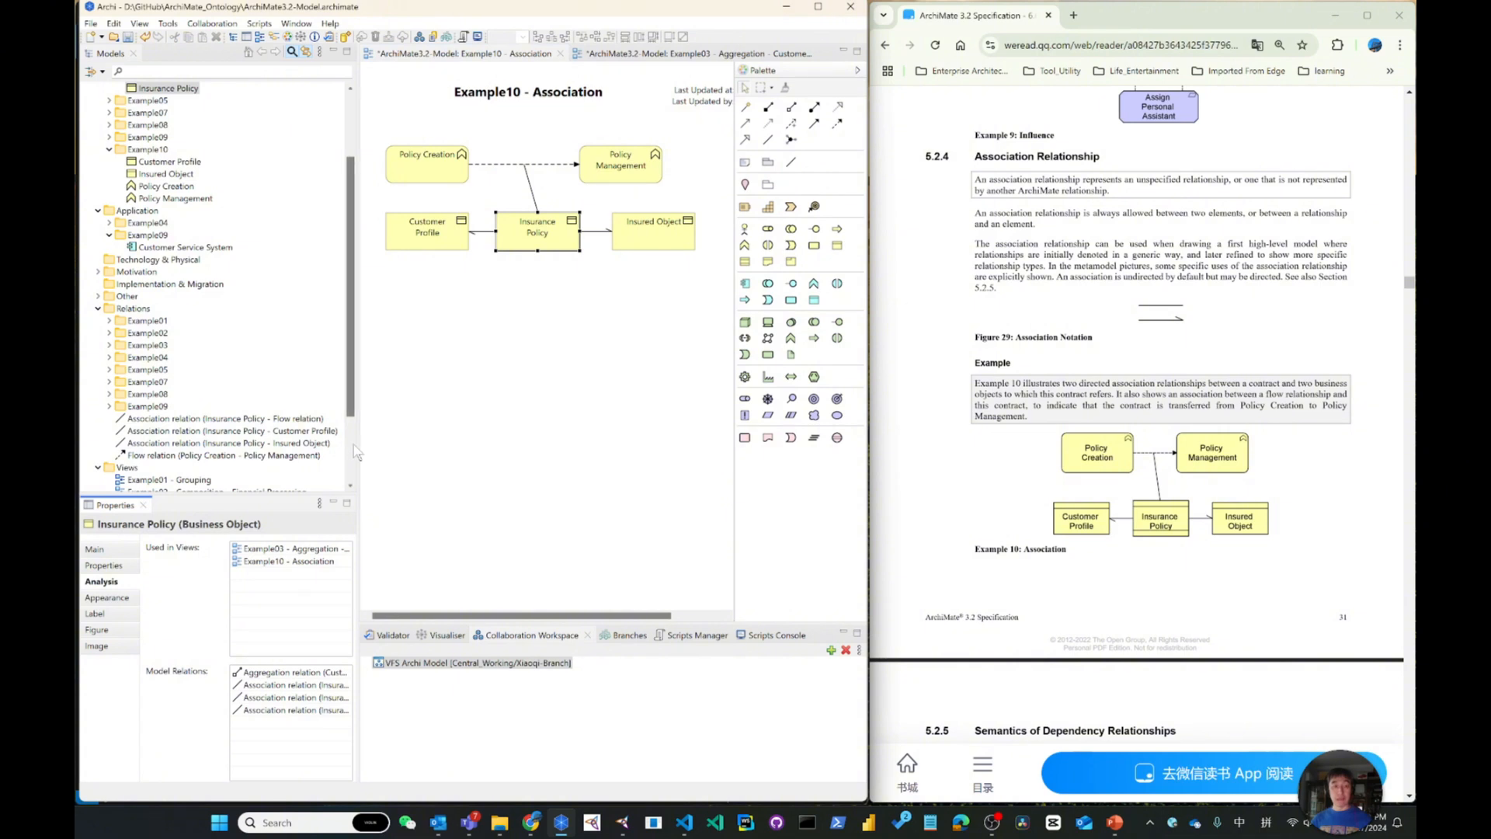
{"action": "left_click_drag", "start_coordinate": [354, 447], "coordinate": [444, 447]}
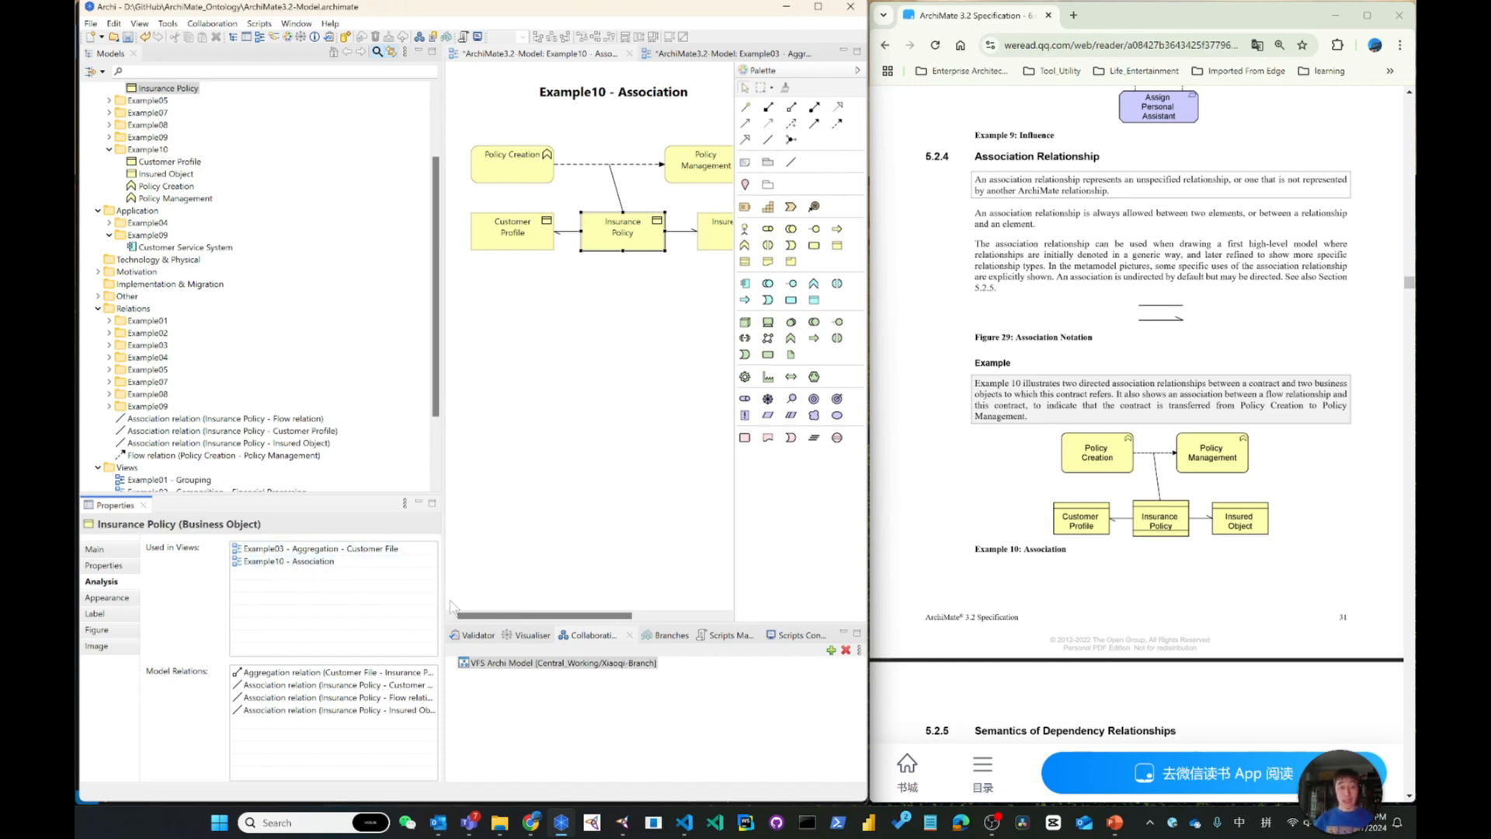
{"action": "mouse_move", "coordinate": [472, 604]}
{"action": "left_mouse_down"}
{"action": "mouse_move", "coordinate": [528, 605]}
{"action": "mouse_move", "coordinate": [485, 604]}
{"action": "left_mouse_up"}
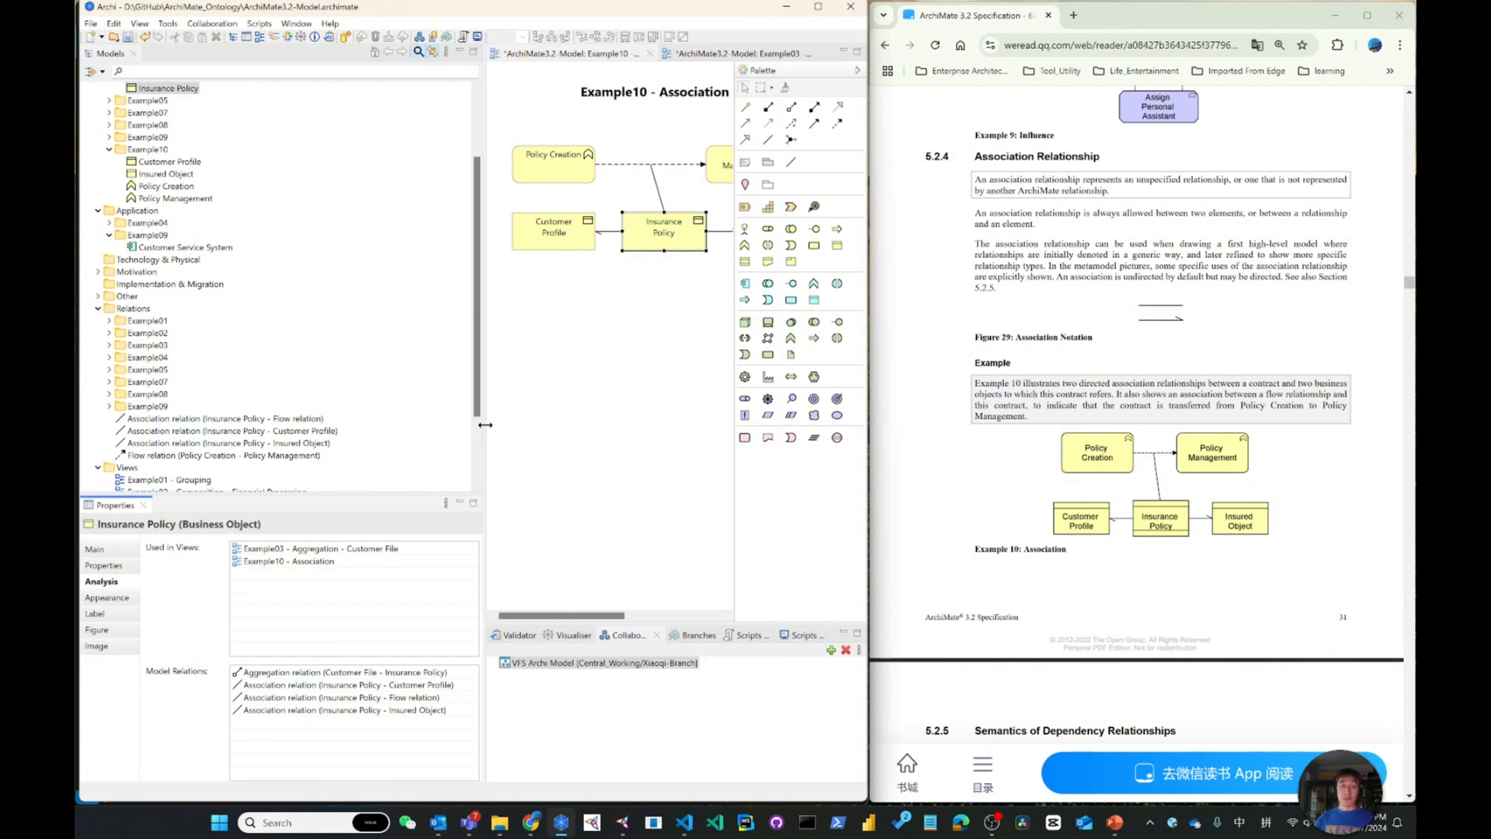
{"action": "left_click_drag", "start_coordinate": [485, 425], "coordinate": [276, 411]}
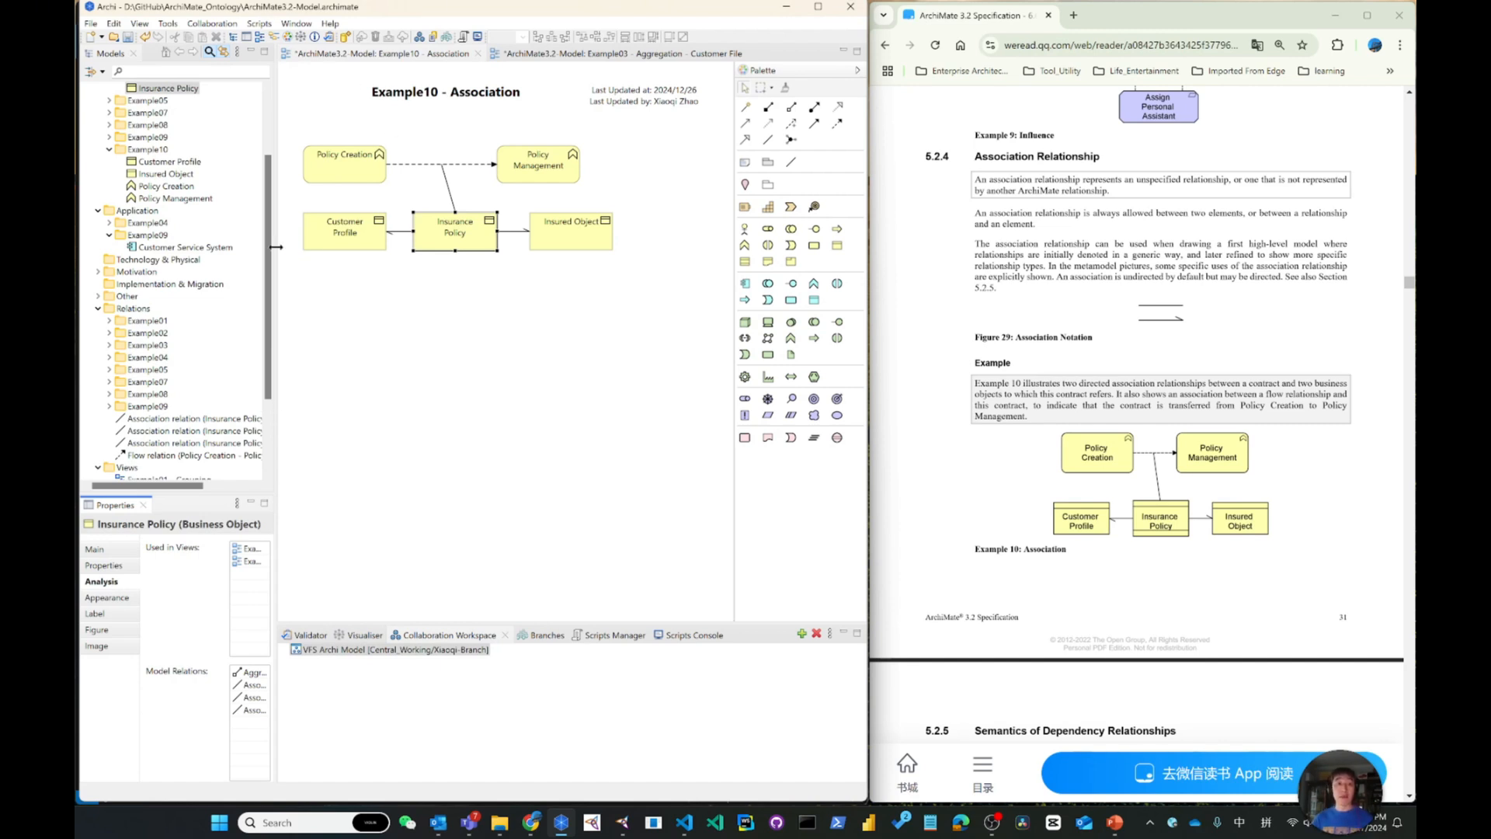
{"action": "left_click_drag", "start_coordinate": [275, 247], "coordinate": [307, 247]}
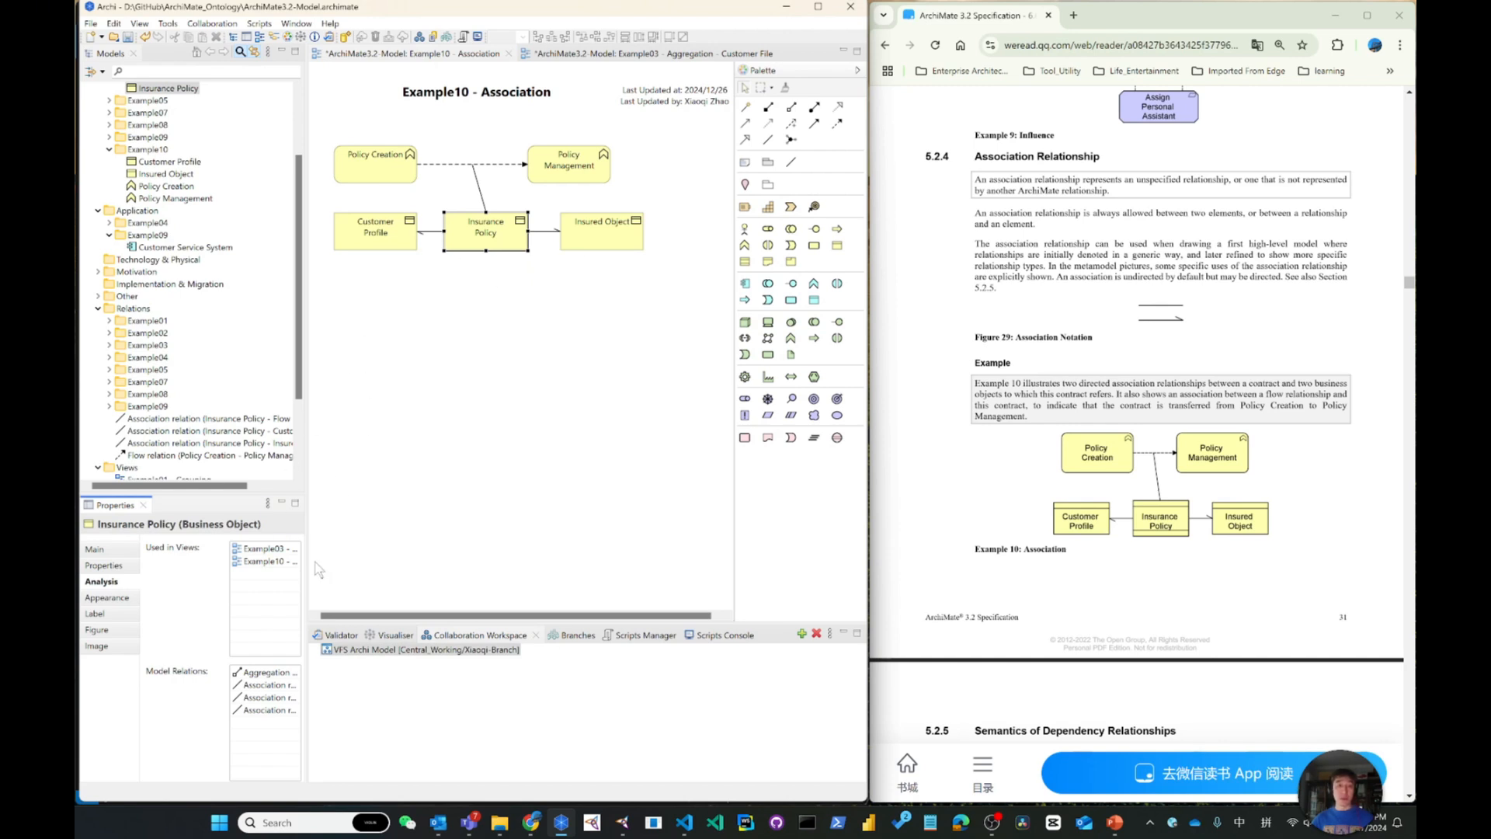
Open the Example03 - Aggregation view that also uses Insurance Policy and compare it with the Example10 - Association view
{"action": "double_click", "coordinate": [264, 549]}
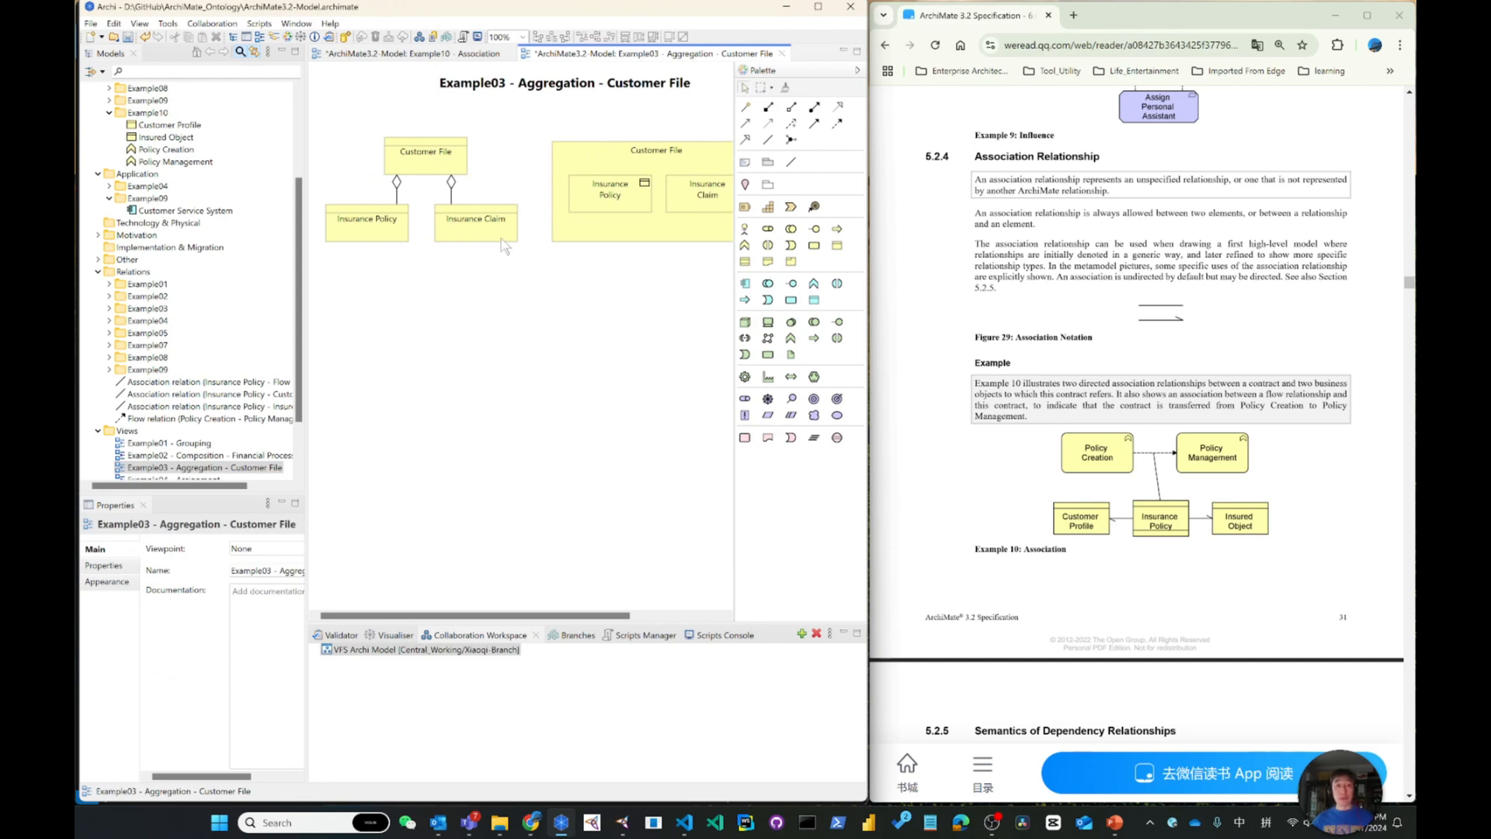
{"action": "left_click", "coordinate": [416, 55]}
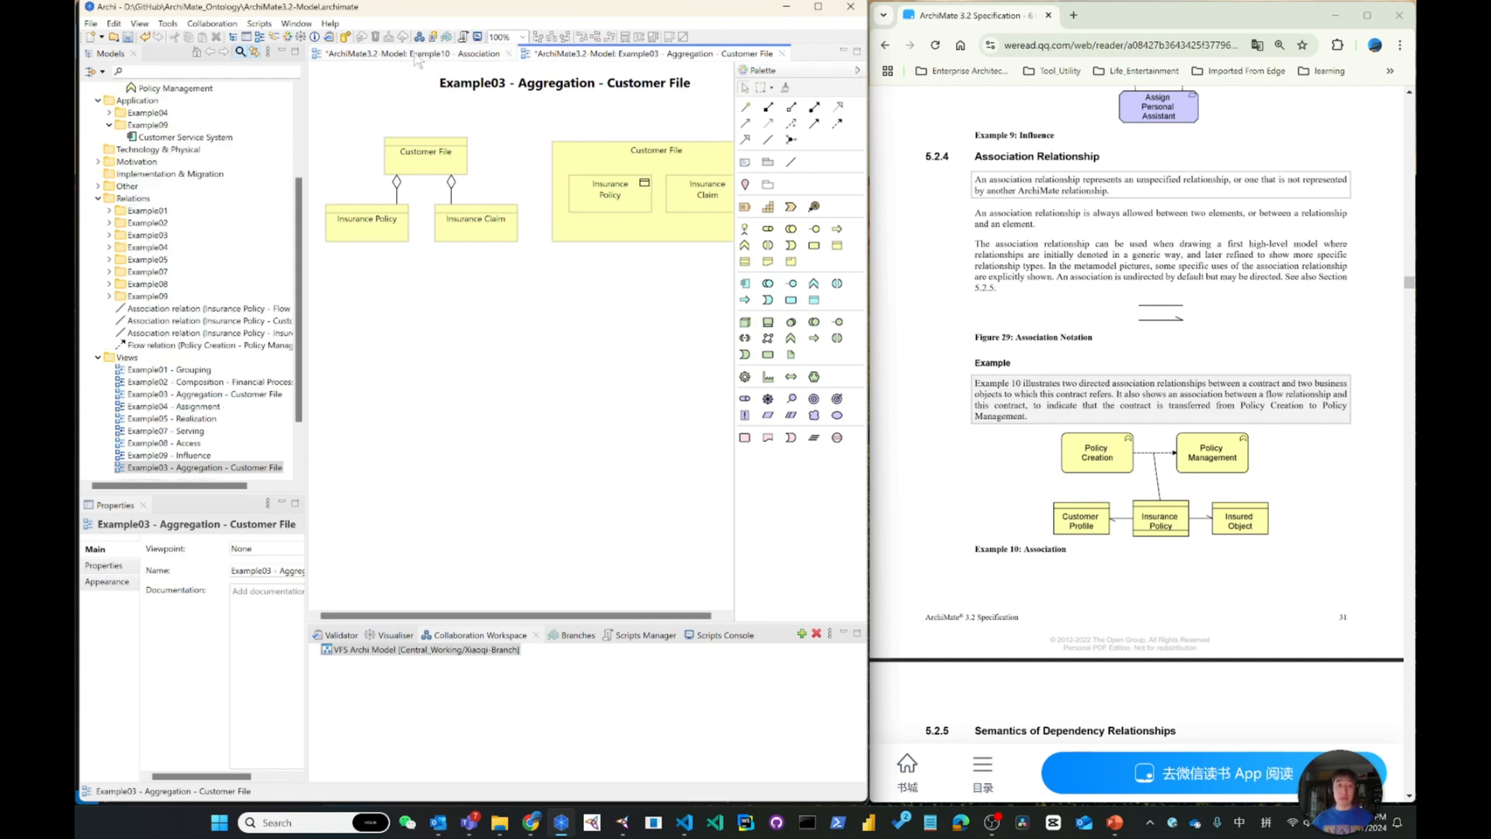
{"action": "left_click", "coordinate": [613, 54]}
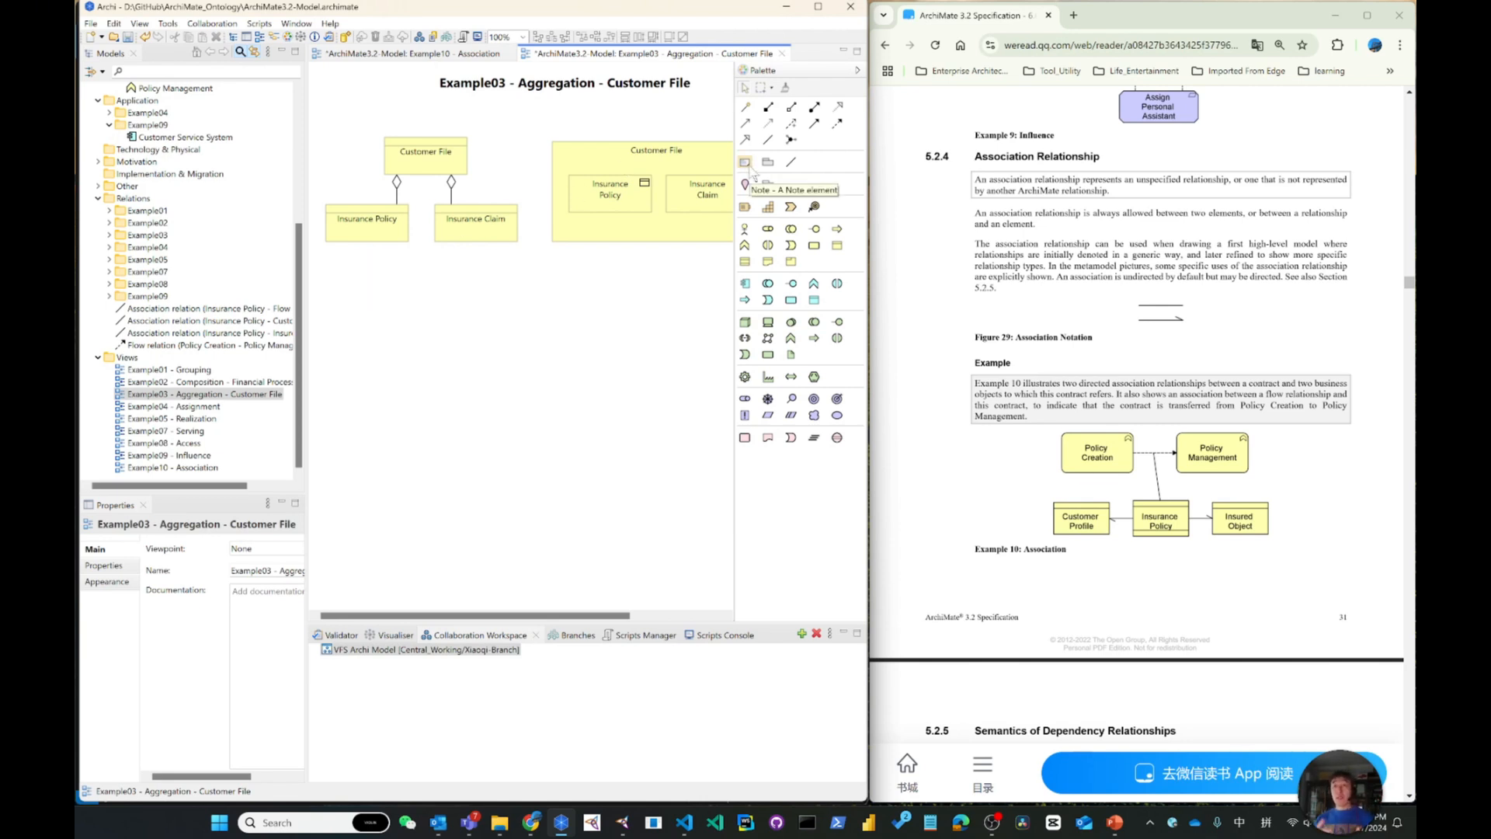
{"action": "left_click", "coordinate": [414, 53]}
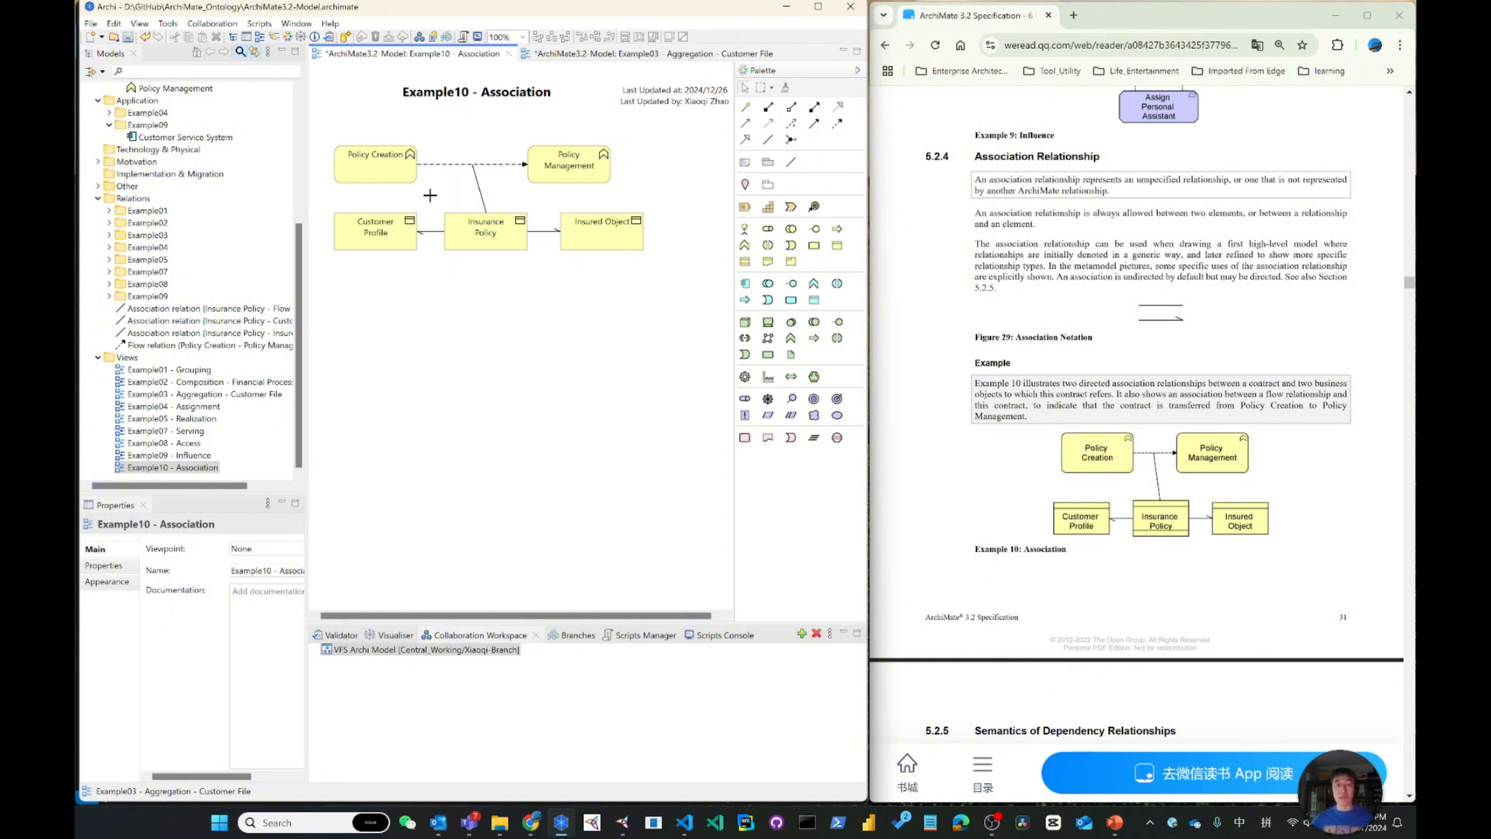
Check which relation types the magic connector offers between Insurance Policy and Insured Object, and dismiss the choices
{"action": "left_click_drag", "start_coordinate": [430, 195], "coordinate": [541, 267]}
{"action": "left_click_drag", "start_coordinate": [316, 194], "coordinate": [433, 273]}
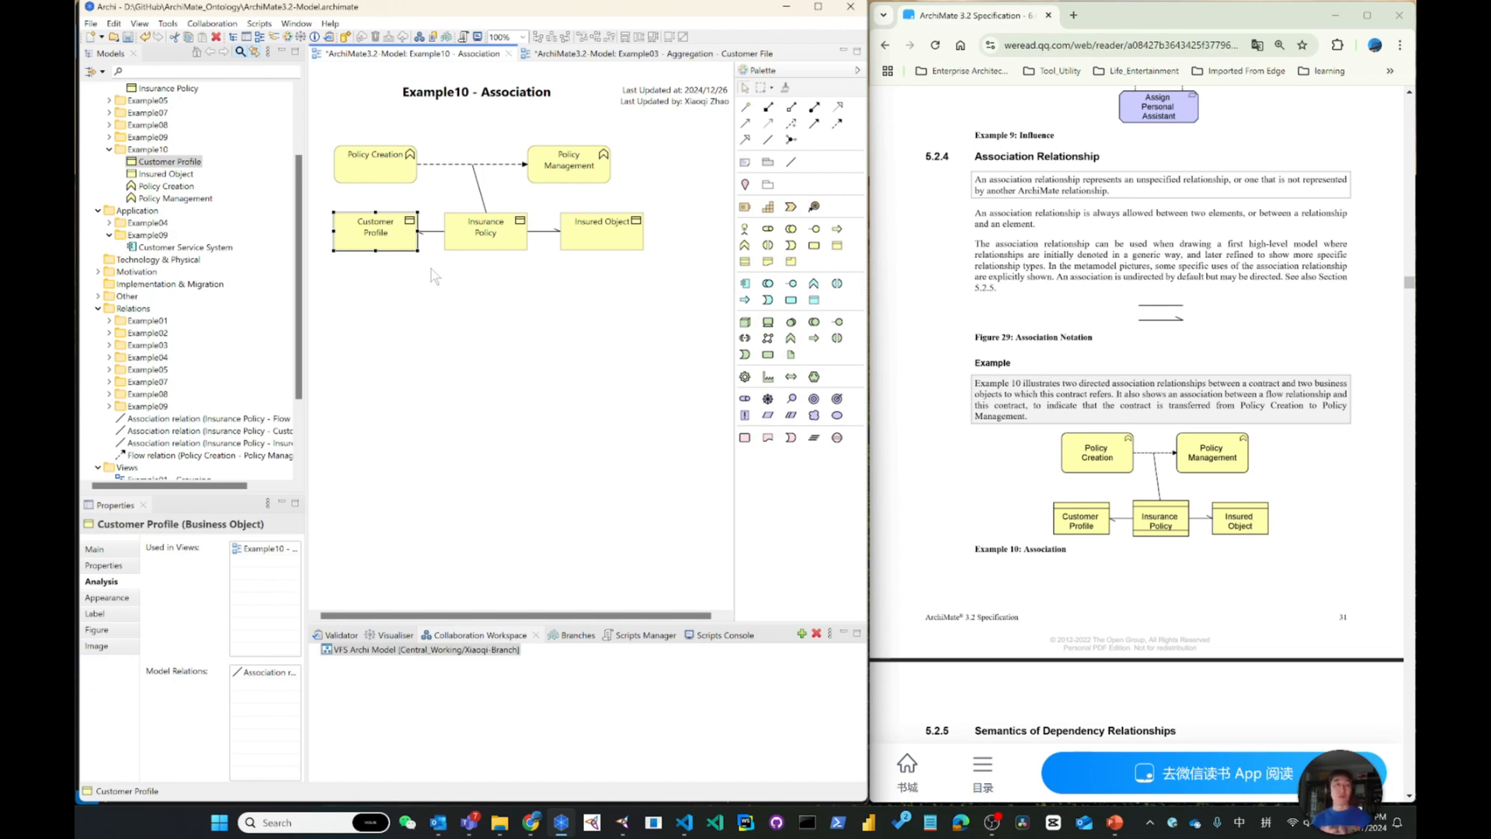
{"action": "left_click", "coordinate": [745, 106]}
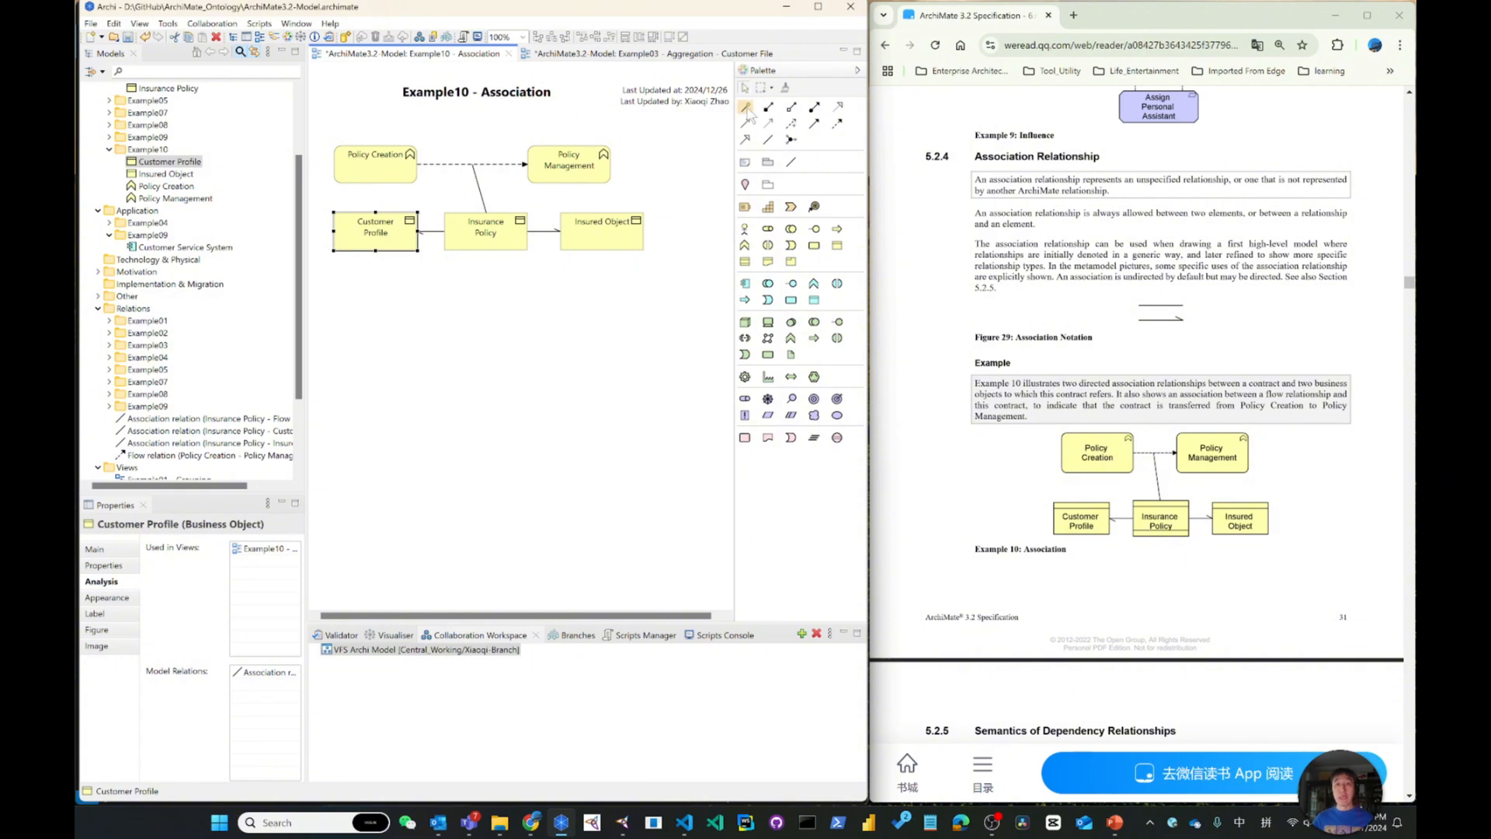
{"action": "left_click", "coordinate": [531, 250]}
{"action": "left_click", "coordinate": [588, 243]}
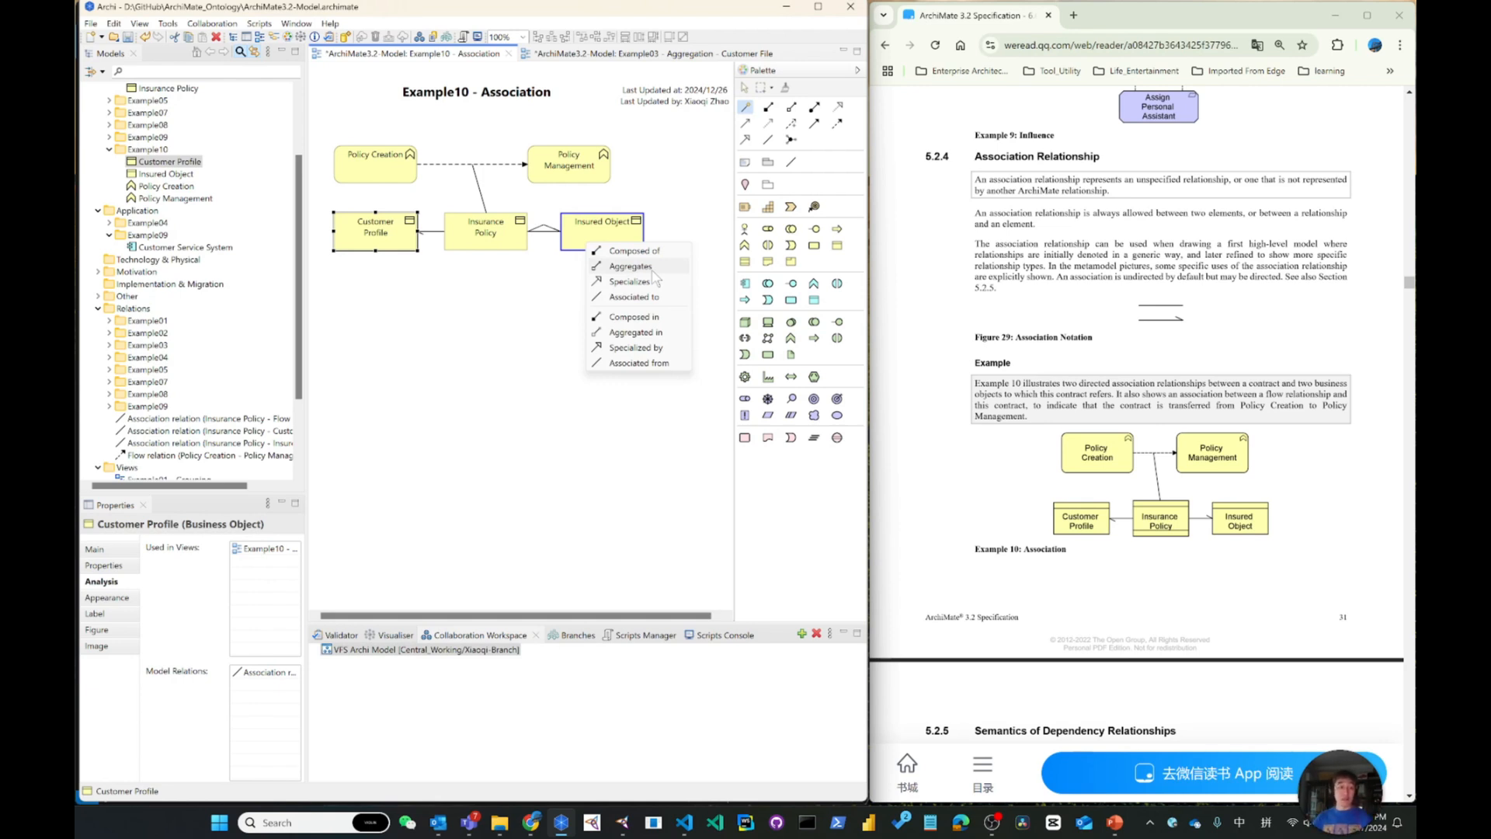
{"action": "left_click", "coordinate": [486, 346]}
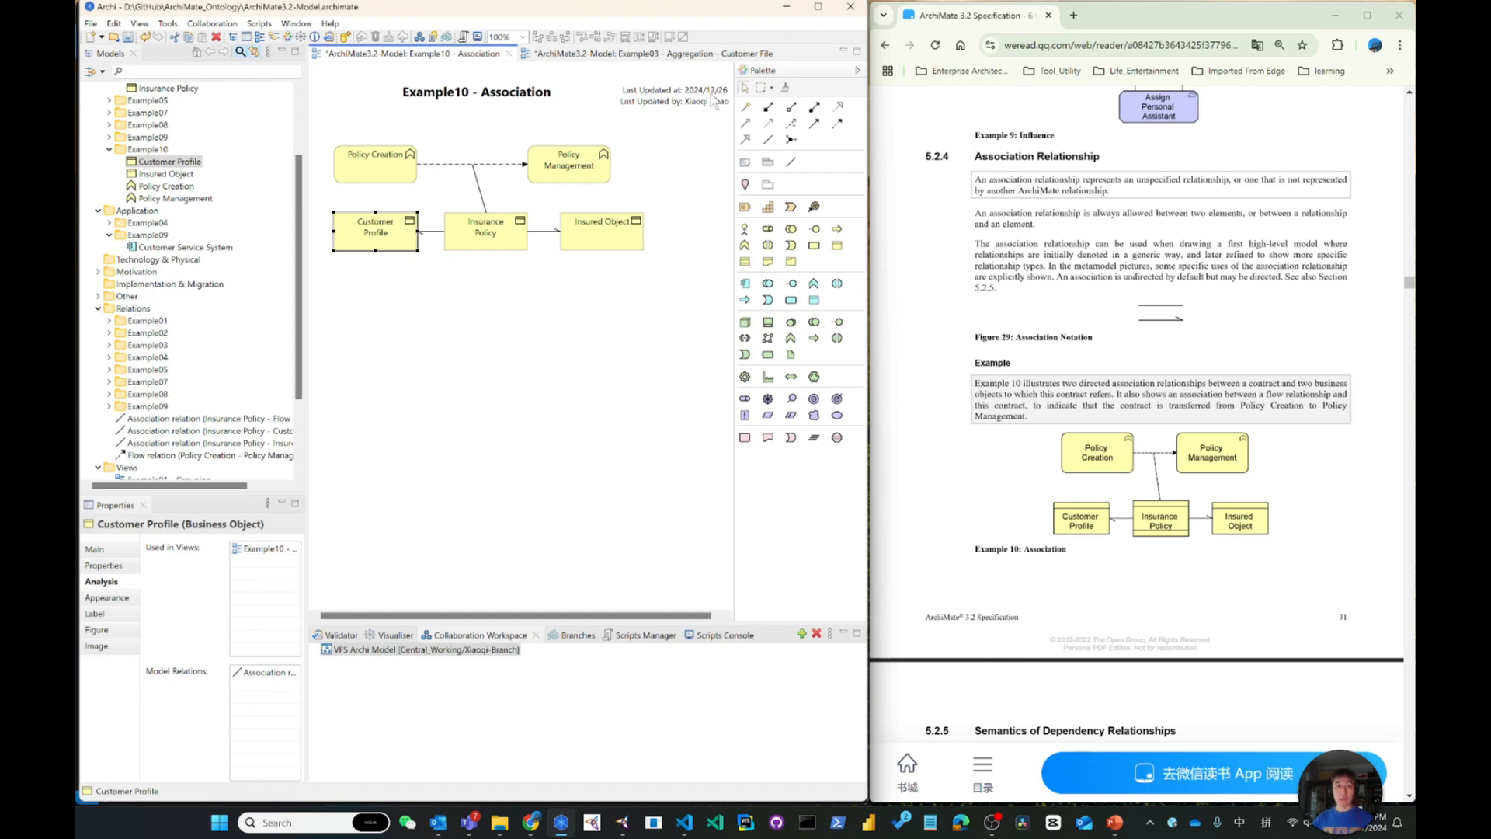
{"action": "left_click", "coordinate": [562, 299]}
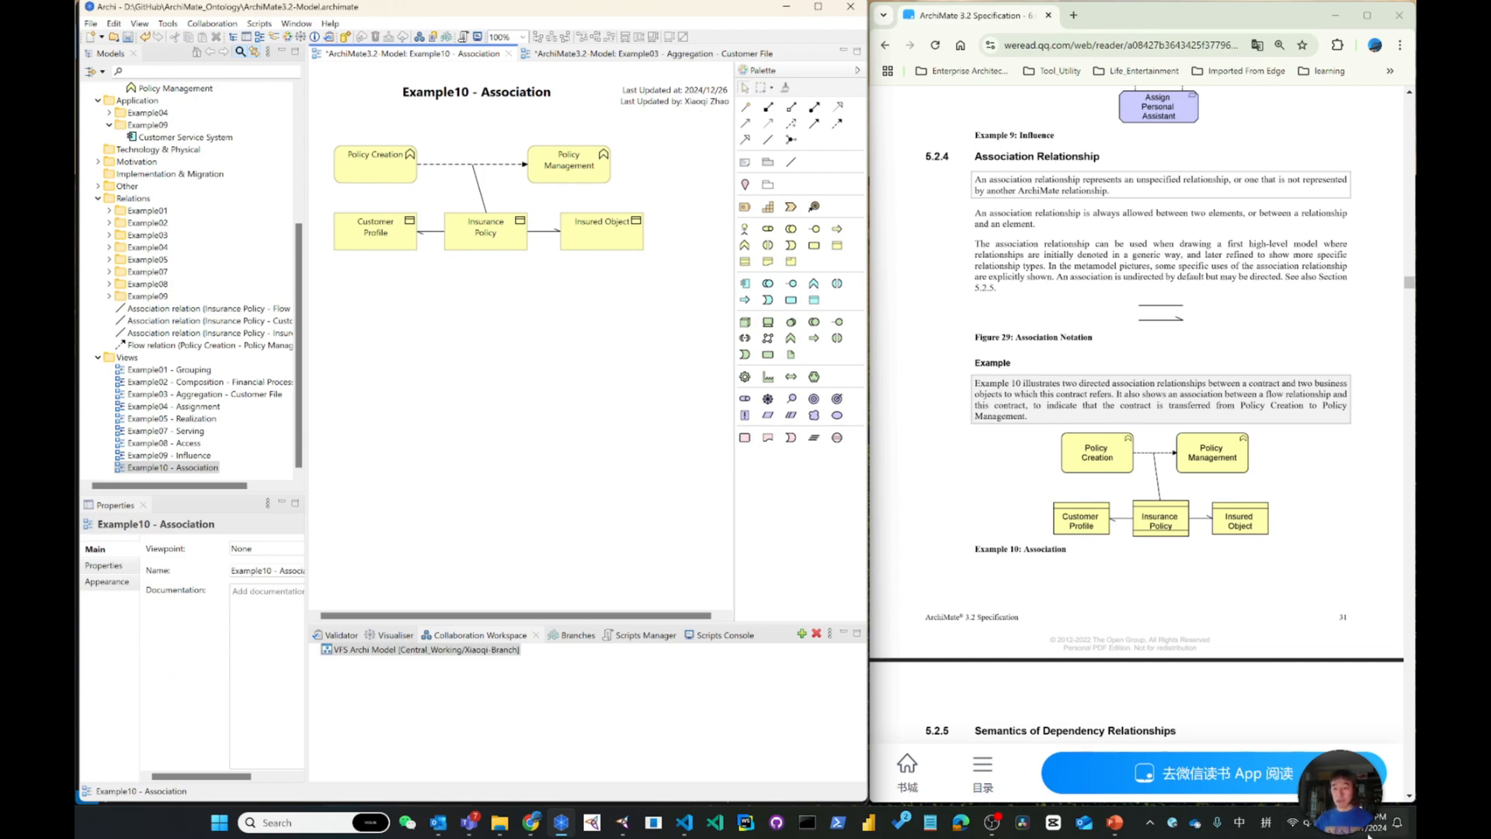
Nudge the last-updated note, refresh its date with the "Add Last Updated Date to the View Property then reflect to Label" script, and save the model
{"action": "left_click_drag", "start_coordinate": [677, 108], "coordinate": [670, 108]}
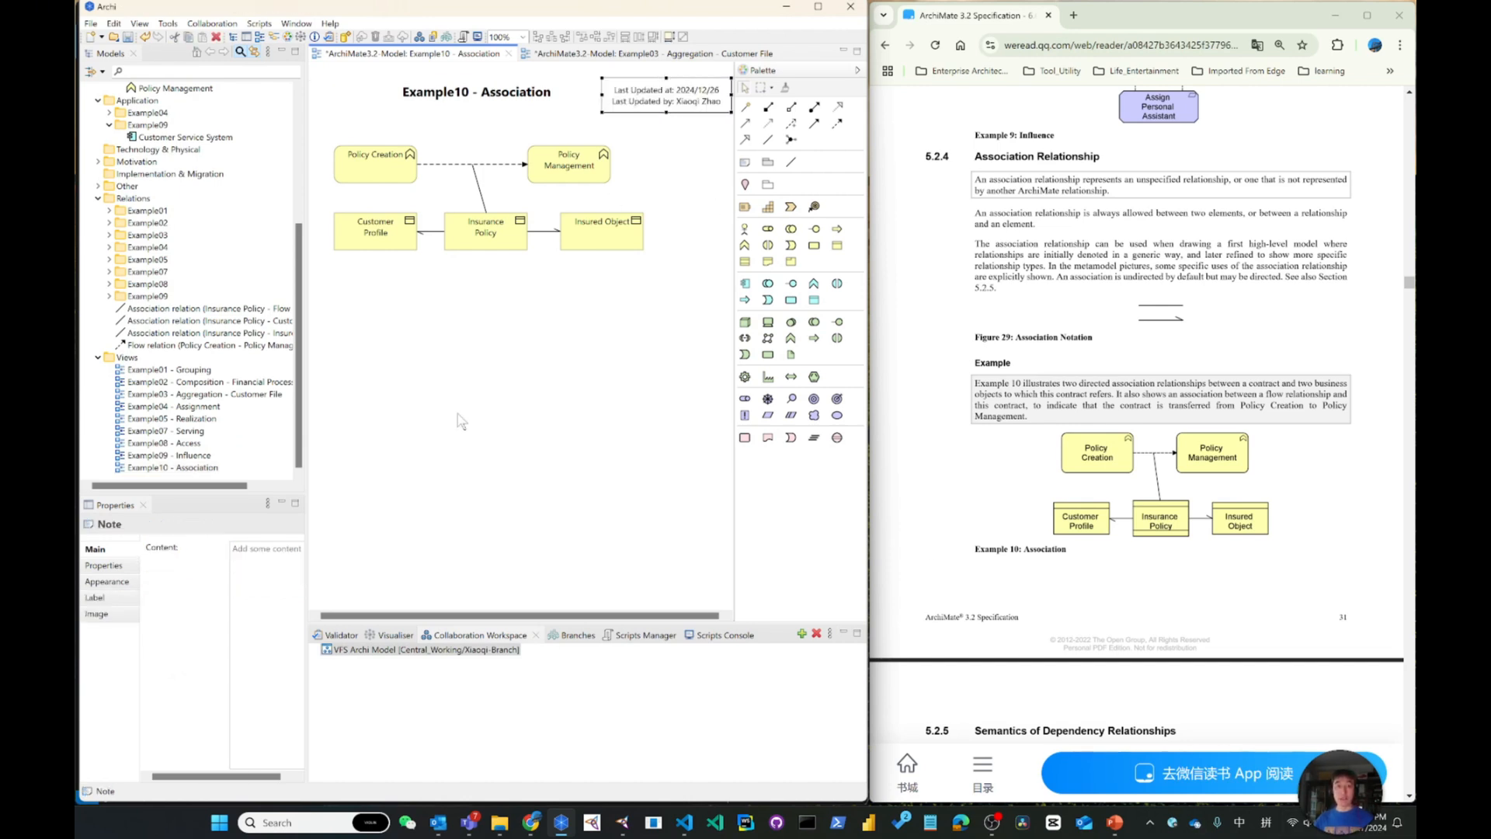
{"action": "right_click", "coordinate": [450, 332]}
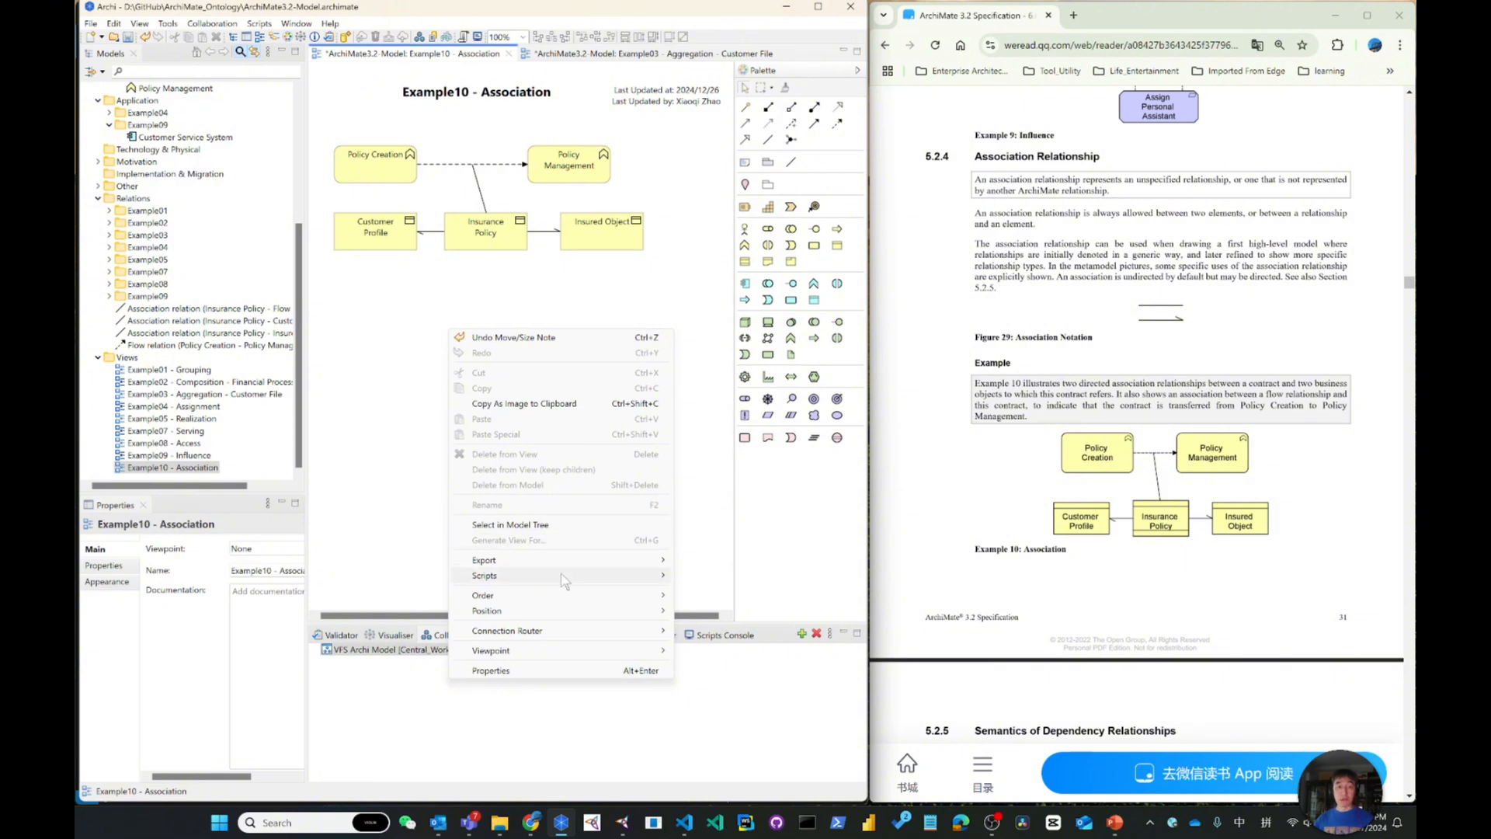
{"action": "mouse_move", "coordinate": [590, 575]}
{"action": "mouse_move", "coordinate": [726, 607]}
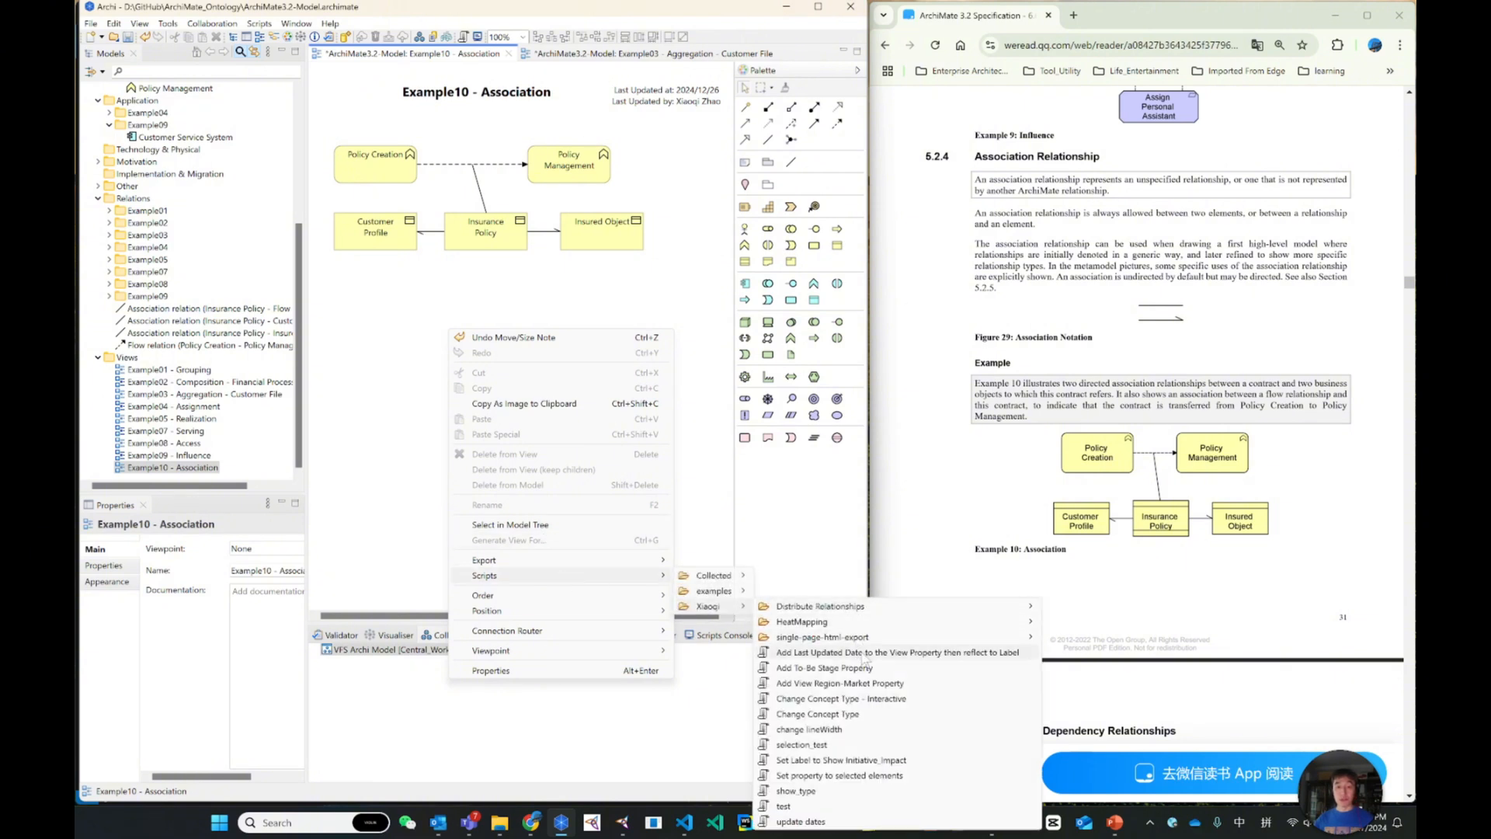
{"action": "left_click", "coordinate": [856, 651]}
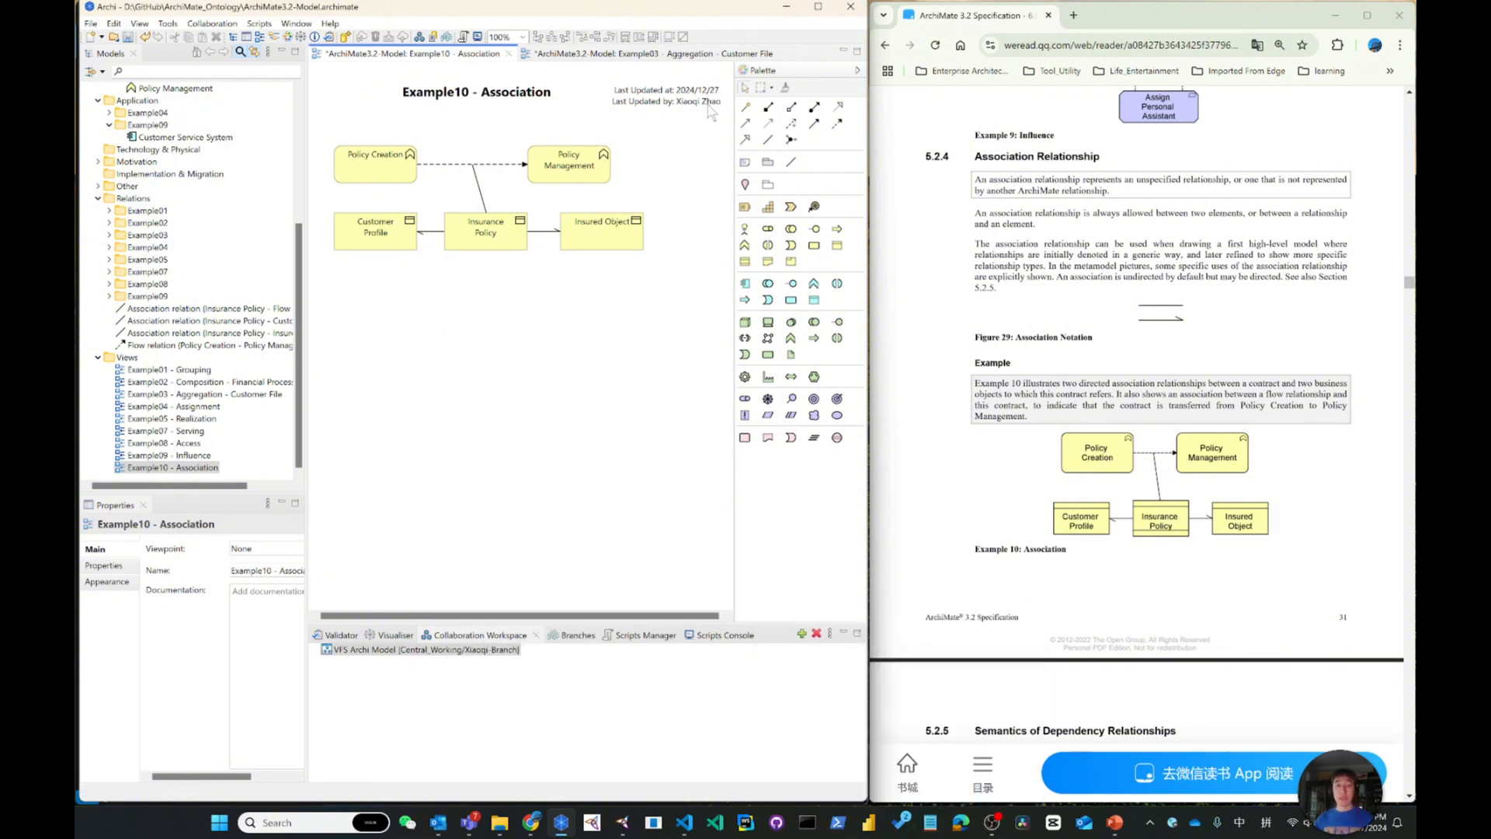
{"action": "left_click", "coordinate": [128, 37]}
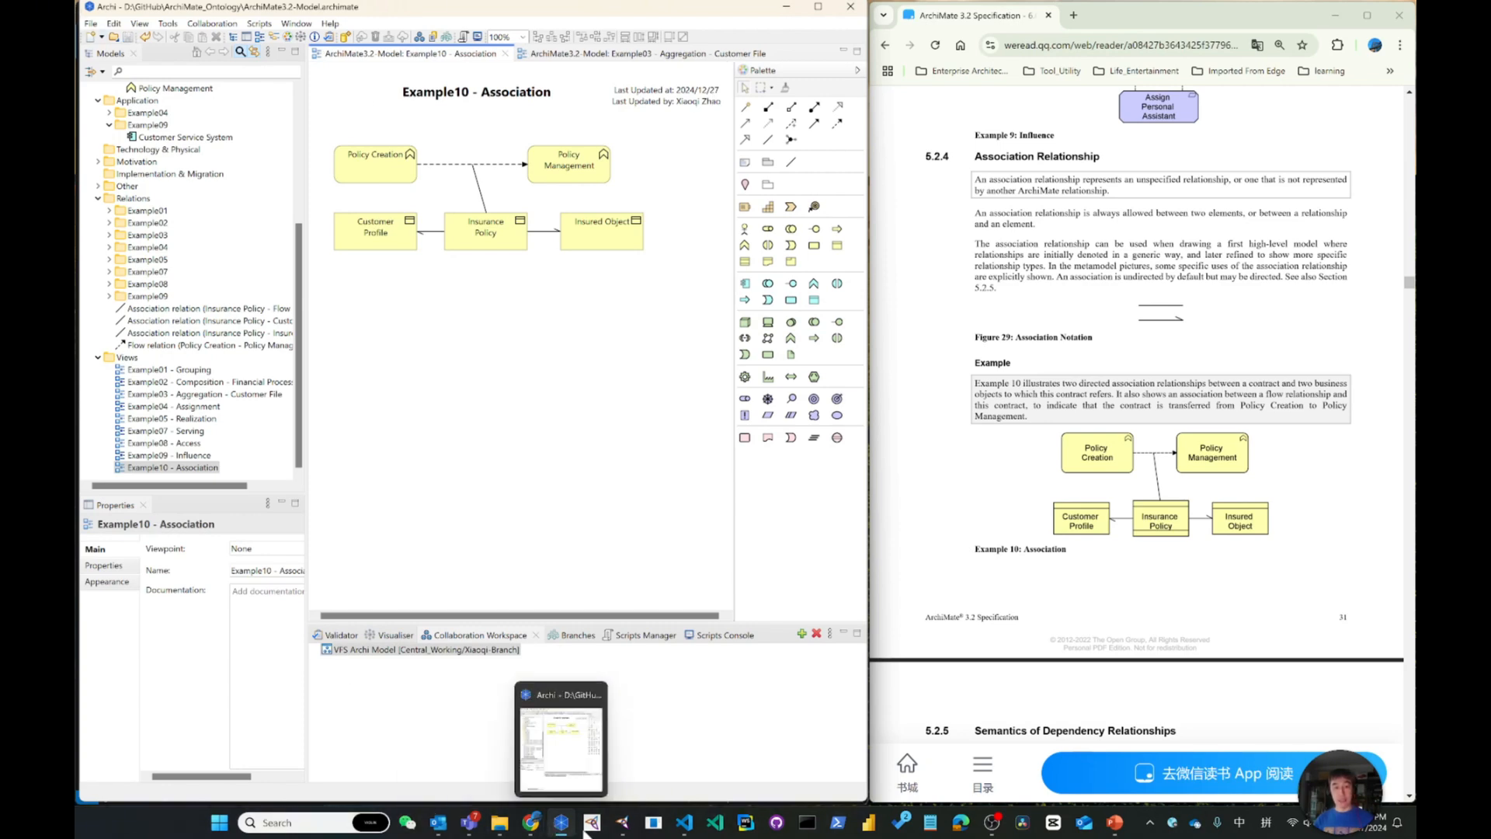
In VS Code, duplicate ArchiMate3.2-Model.archimate as ArchiMate3.2-Model_032.archimate and move the copy into the archimodel folder
{"action": "left_click", "coordinate": [683, 822]}
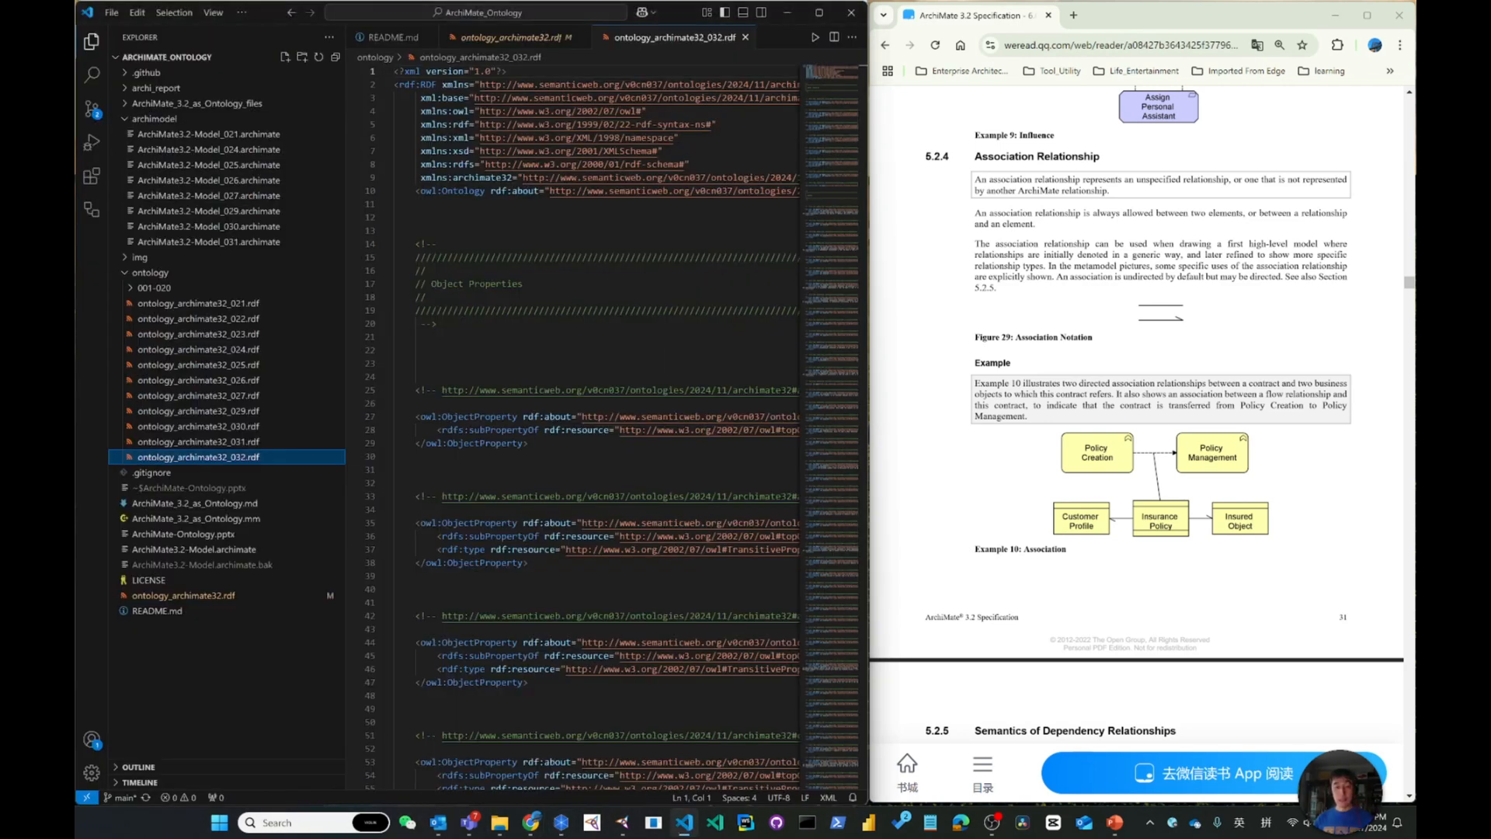
{"action": "left_click", "coordinate": [216, 549]}
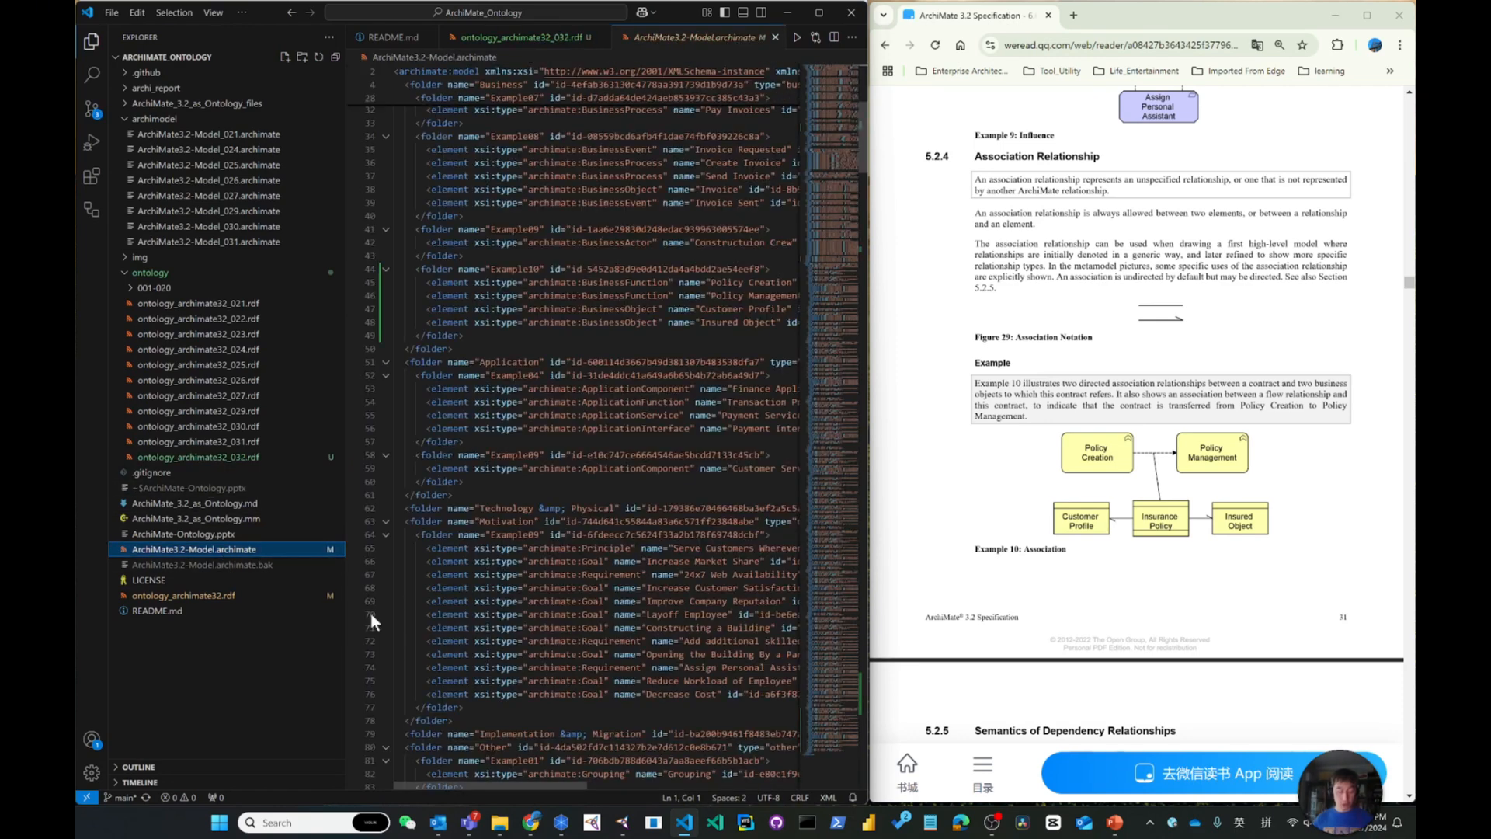
{"action": "key", "text": "ctrl+c"}
{"action": "key", "text": "ctrl+v"}
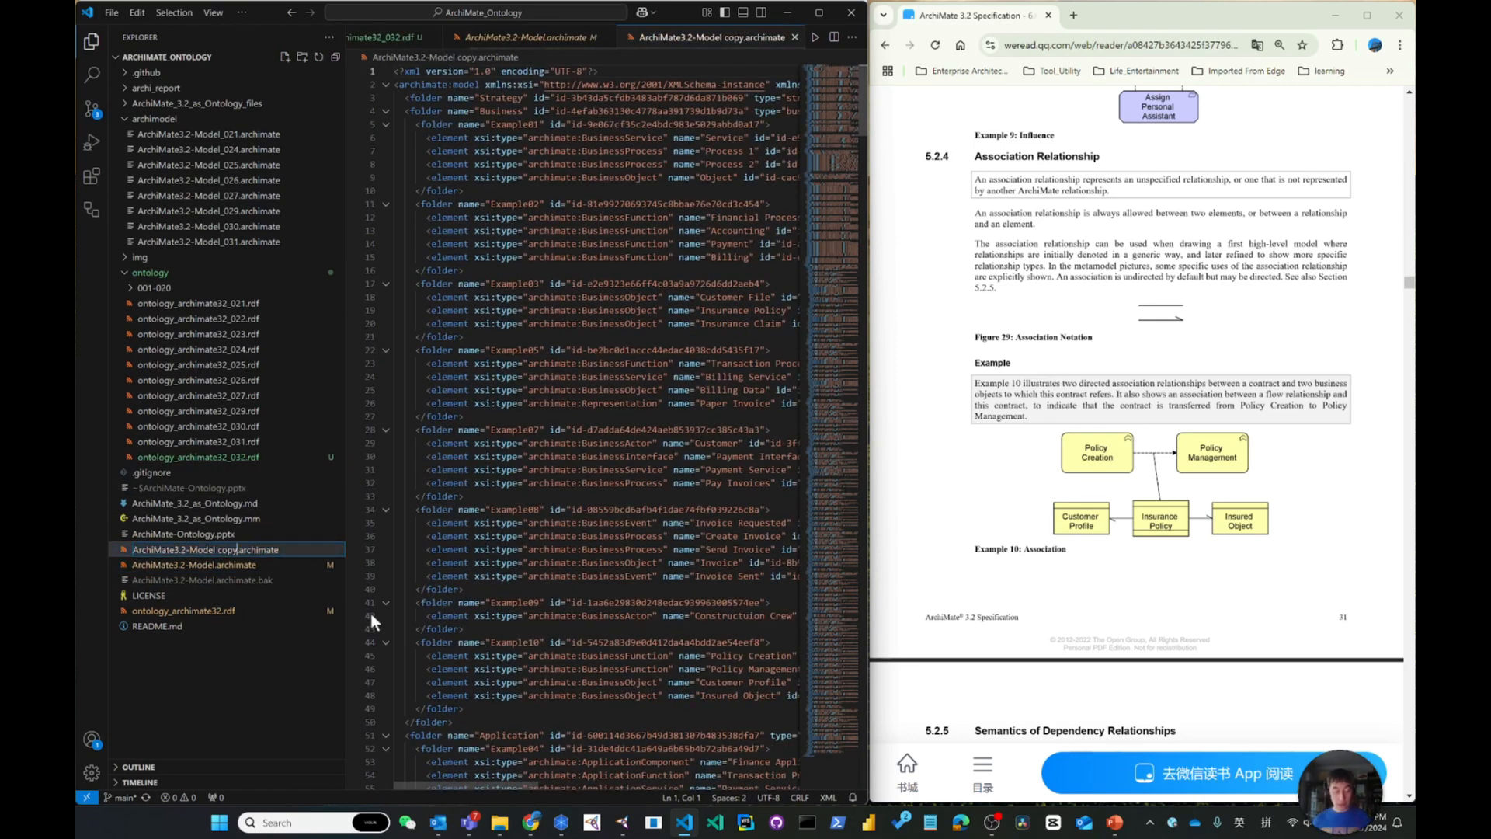
{"action": "key", "text": "BackSpace"}
{"action": "key", "text": "BackSpace"}
{"action": "key", "text": "BackSpace"}
{"action": "key", "text": "BackSpace"}
{"action": "key", "text": "BackSpace"}
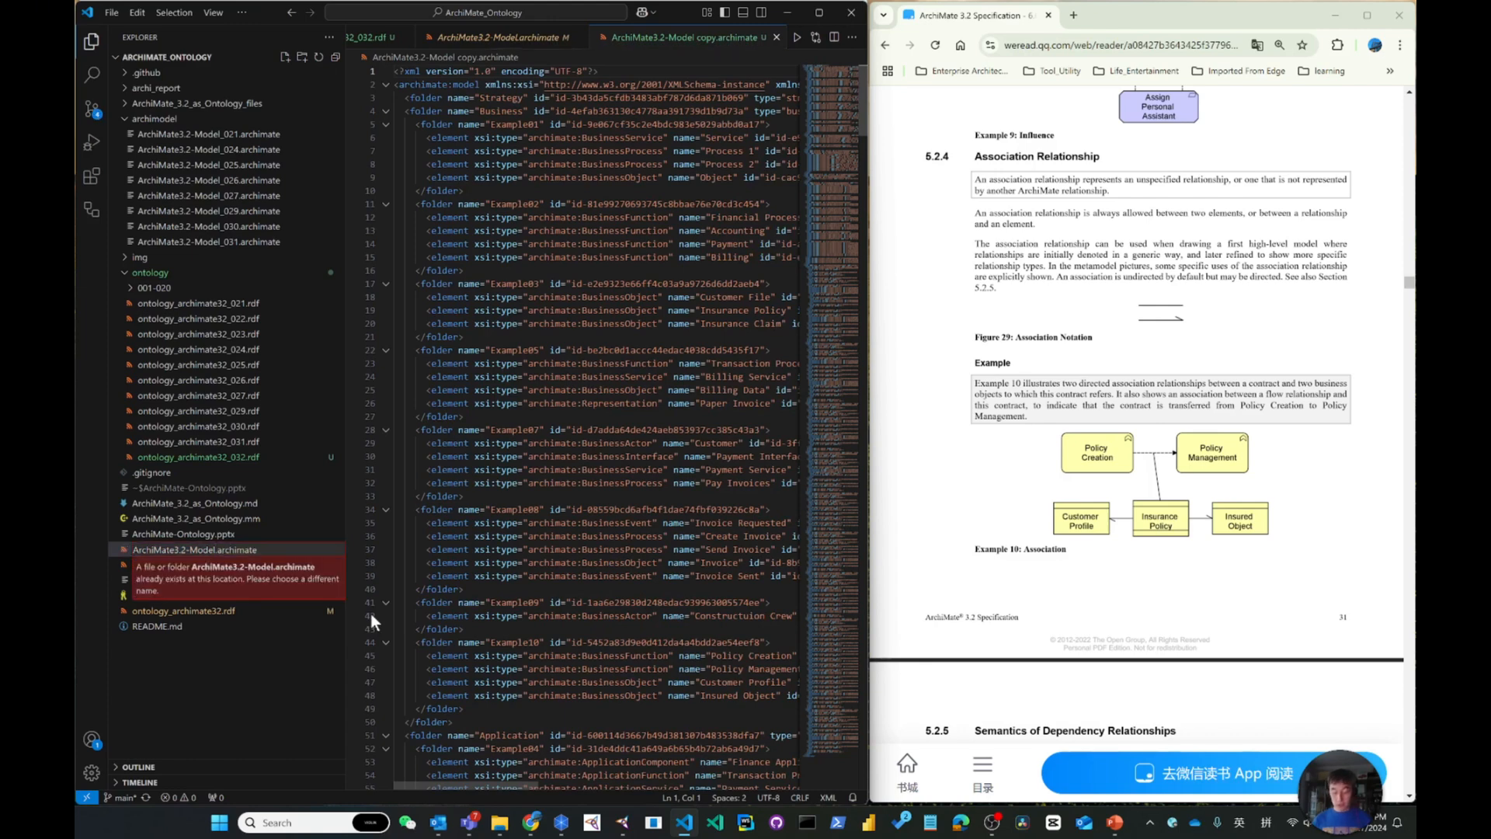
{"action": "type", "text": "_03"}
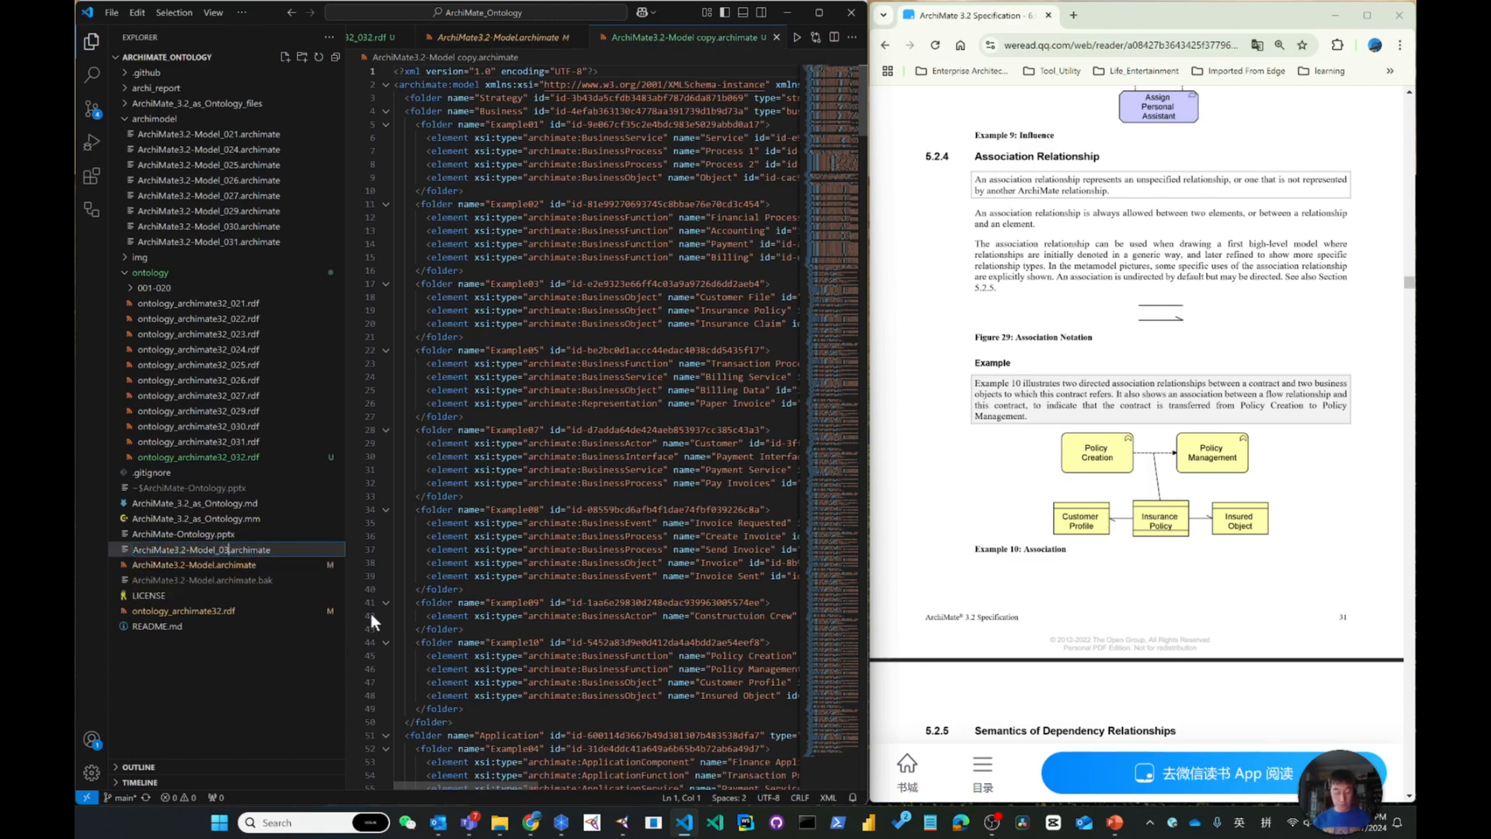
{"action": "type", "text": "2"}
{"action": "key", "text": "Return"}
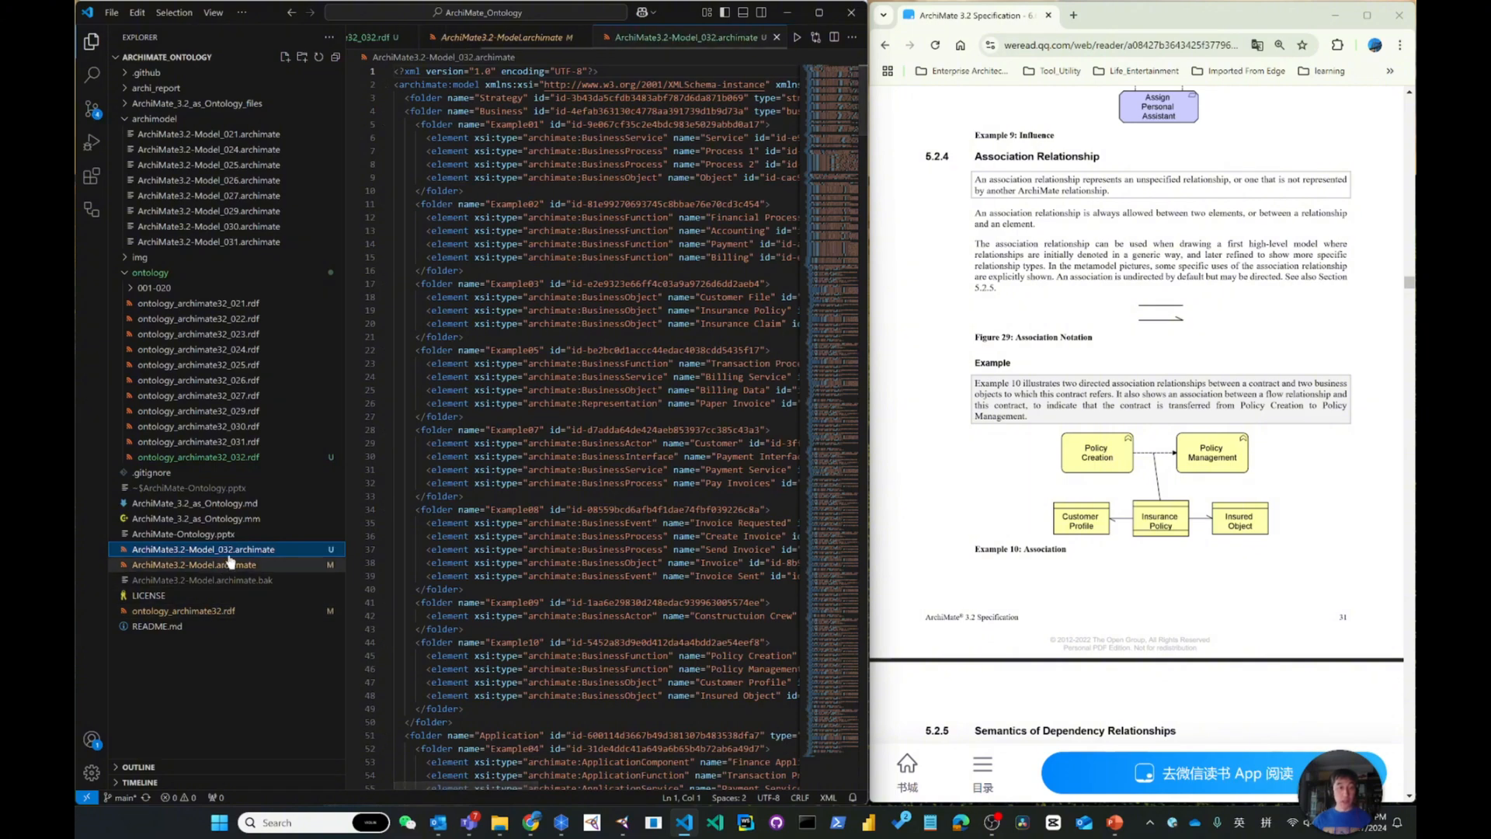
{"action": "left_click_drag", "start_coordinate": [228, 554], "coordinate": [203, 243]}
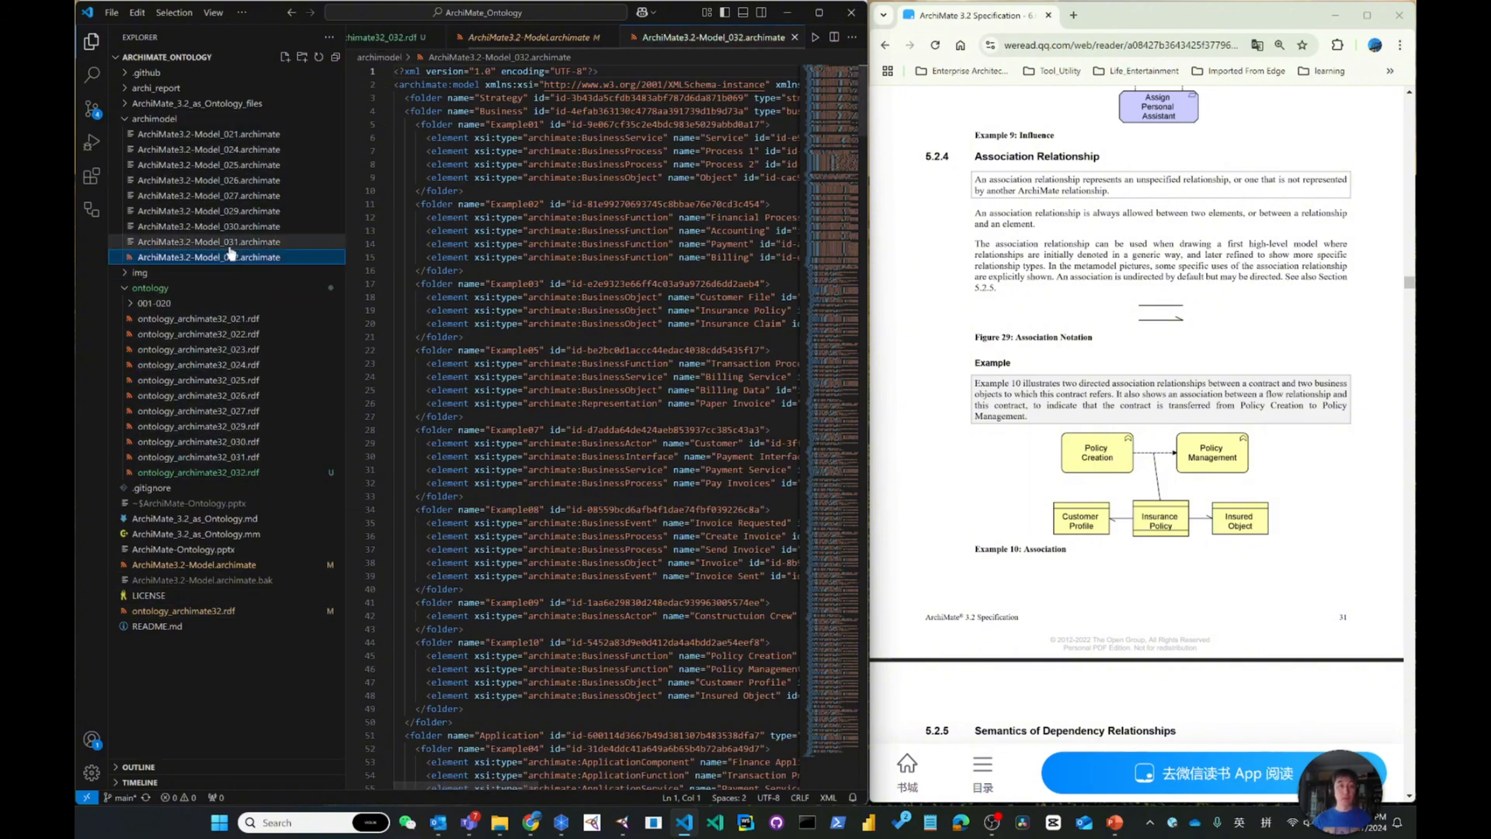
{"action": "left_click", "coordinate": [228, 673]}
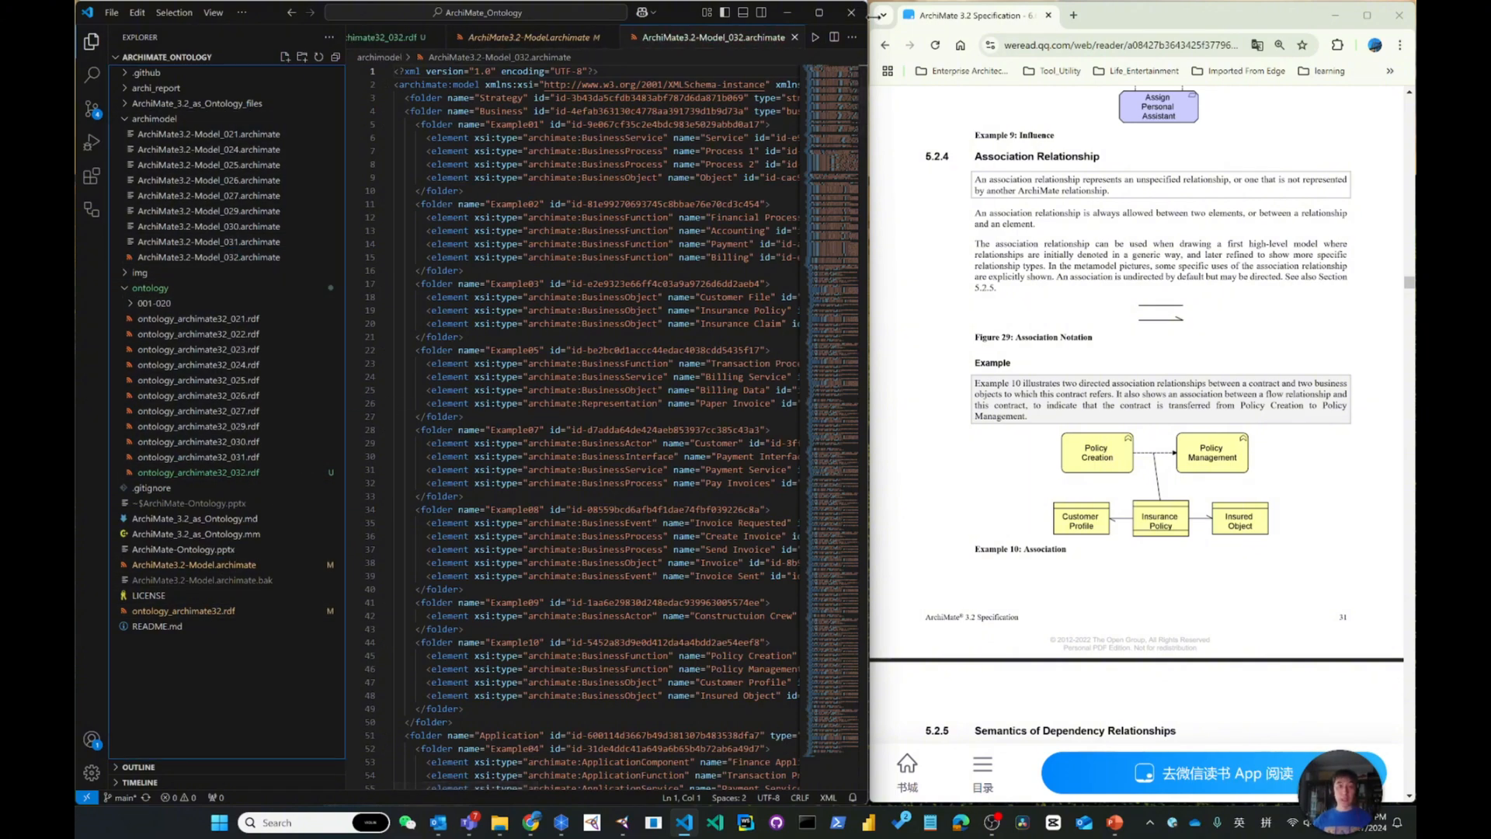
Back in Archi, generate the HTML report into the archi_report folder, overwriting its contents, and expand the report's Views list
{"action": "left_click", "coordinate": [786, 13]}
{"action": "left_click", "coordinate": [91, 23]}
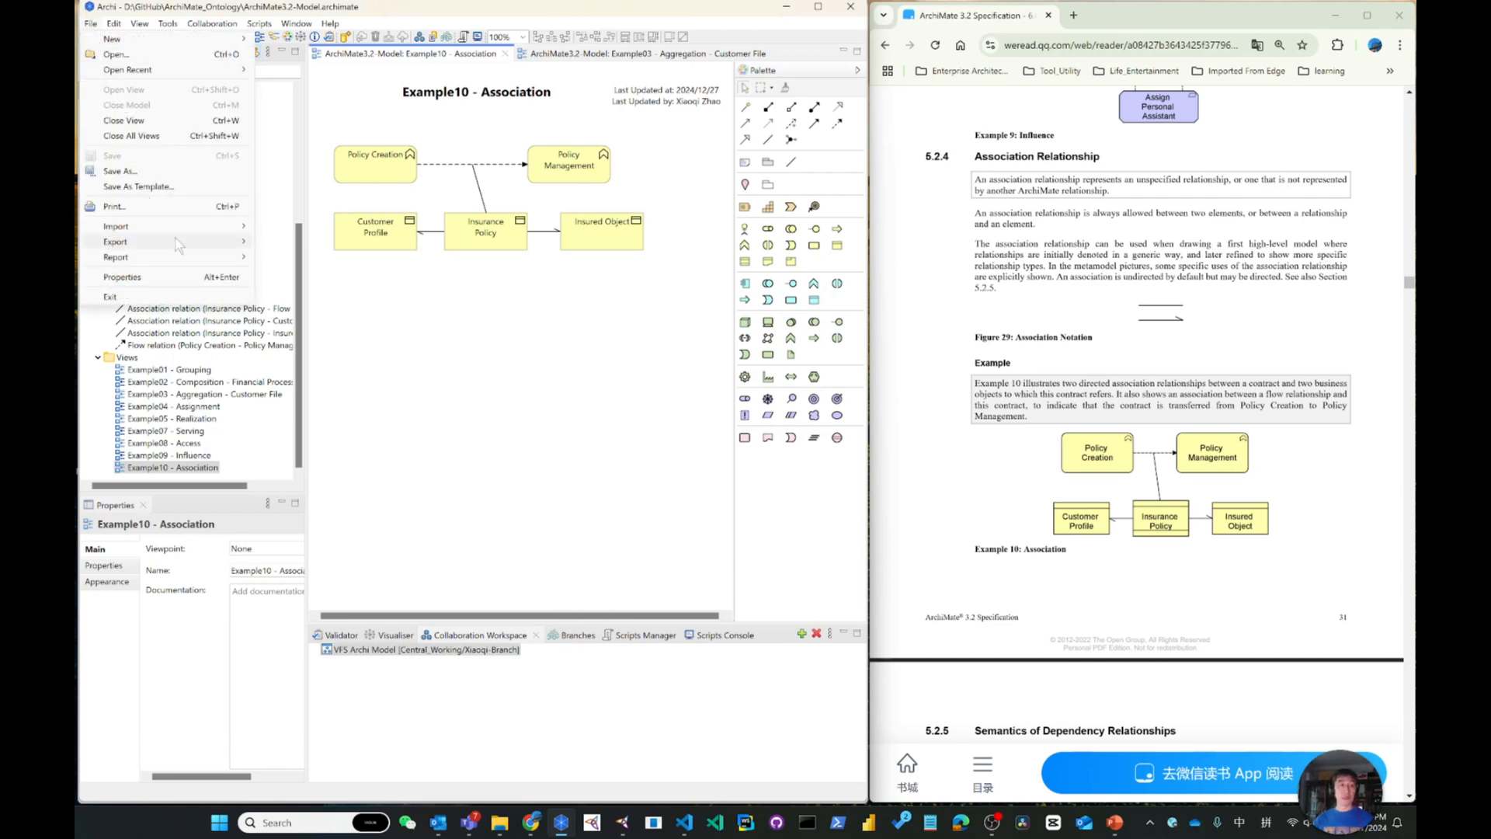
{"action": "left_click", "coordinate": [283, 275]}
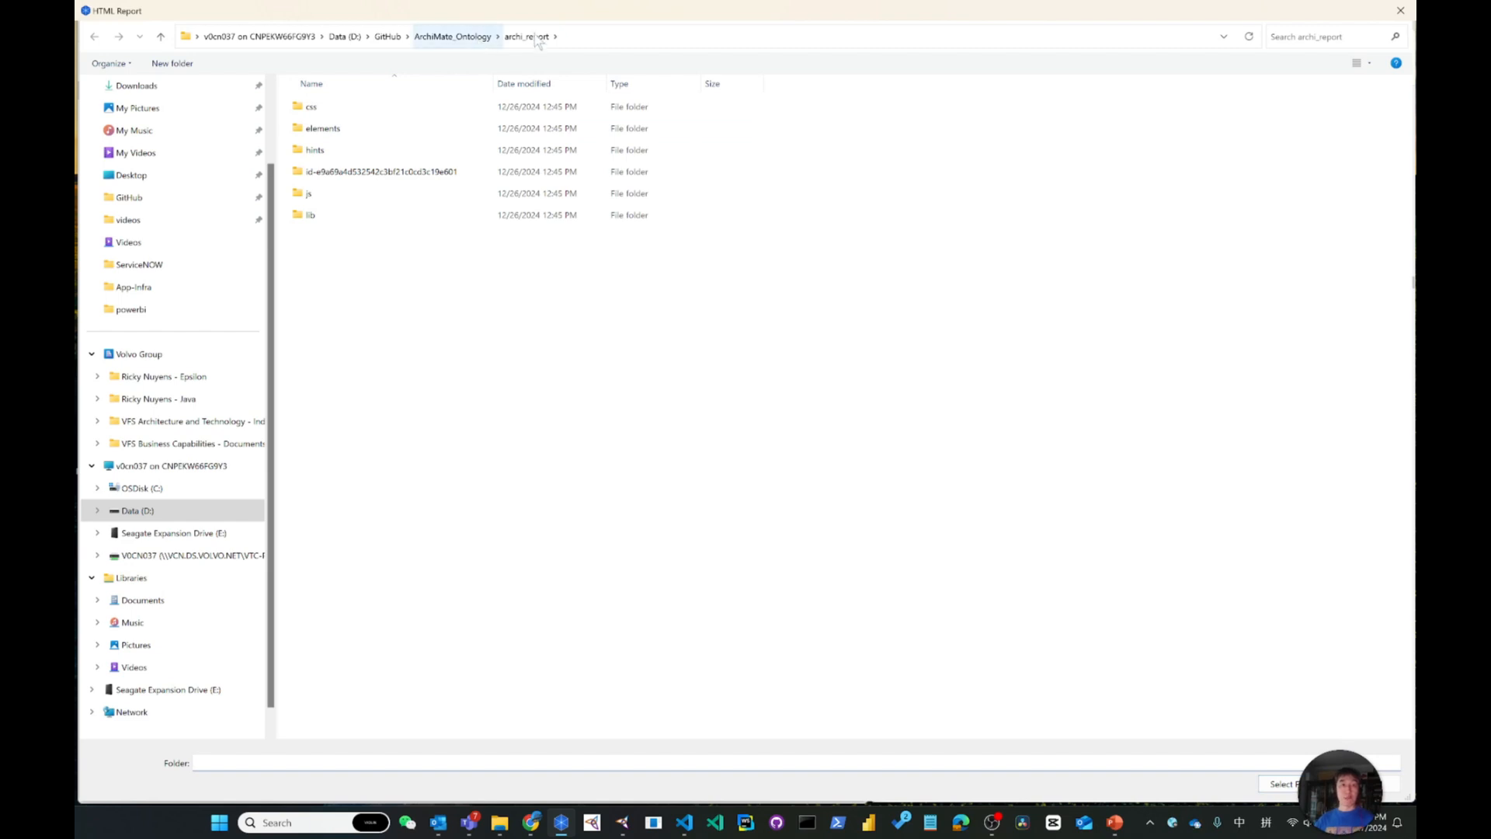
{"action": "left_click", "coordinate": [1280, 784]}
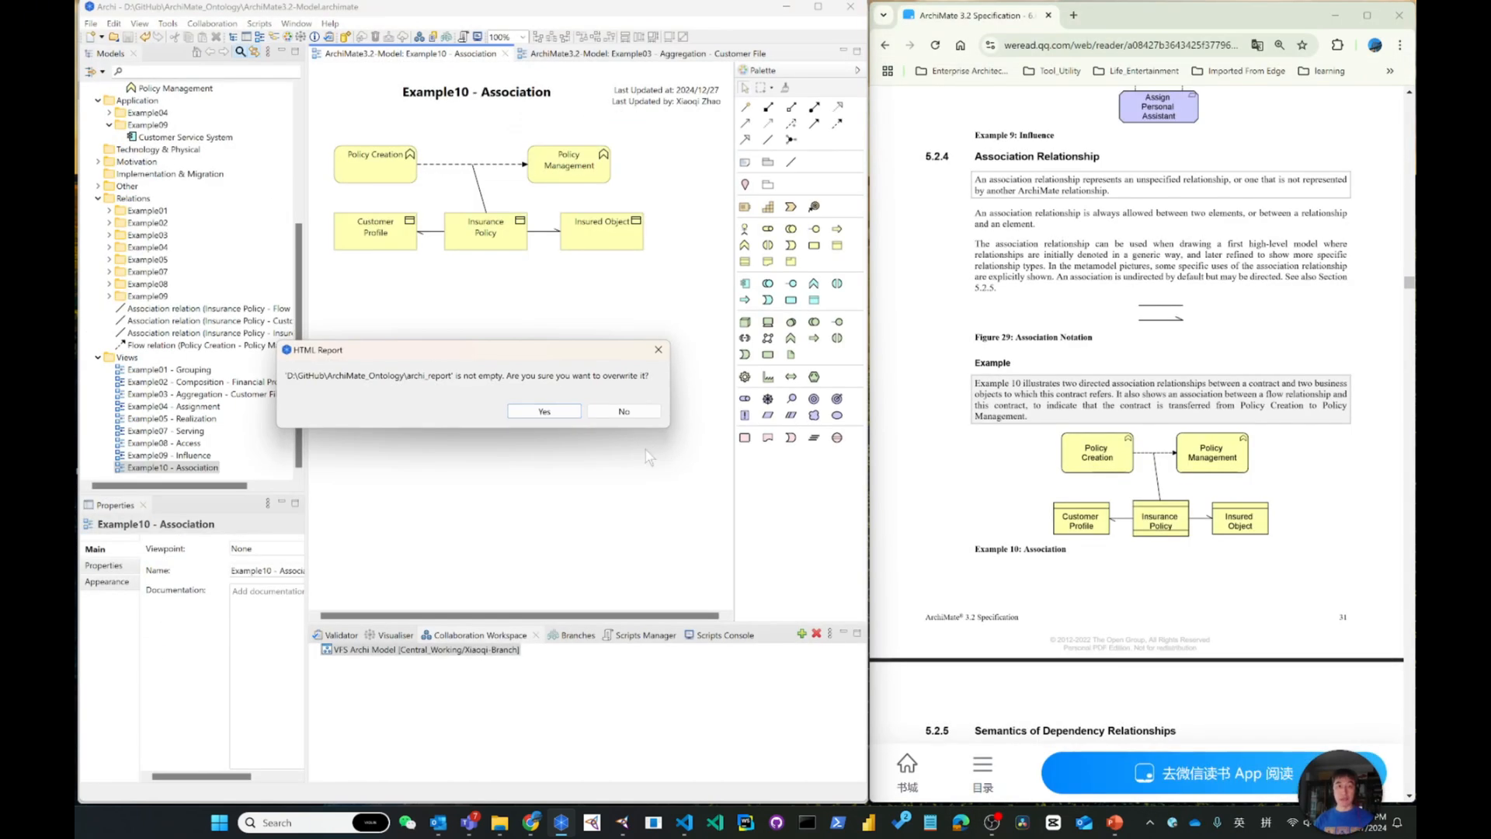
{"action": "left_click", "coordinate": [534, 410]}
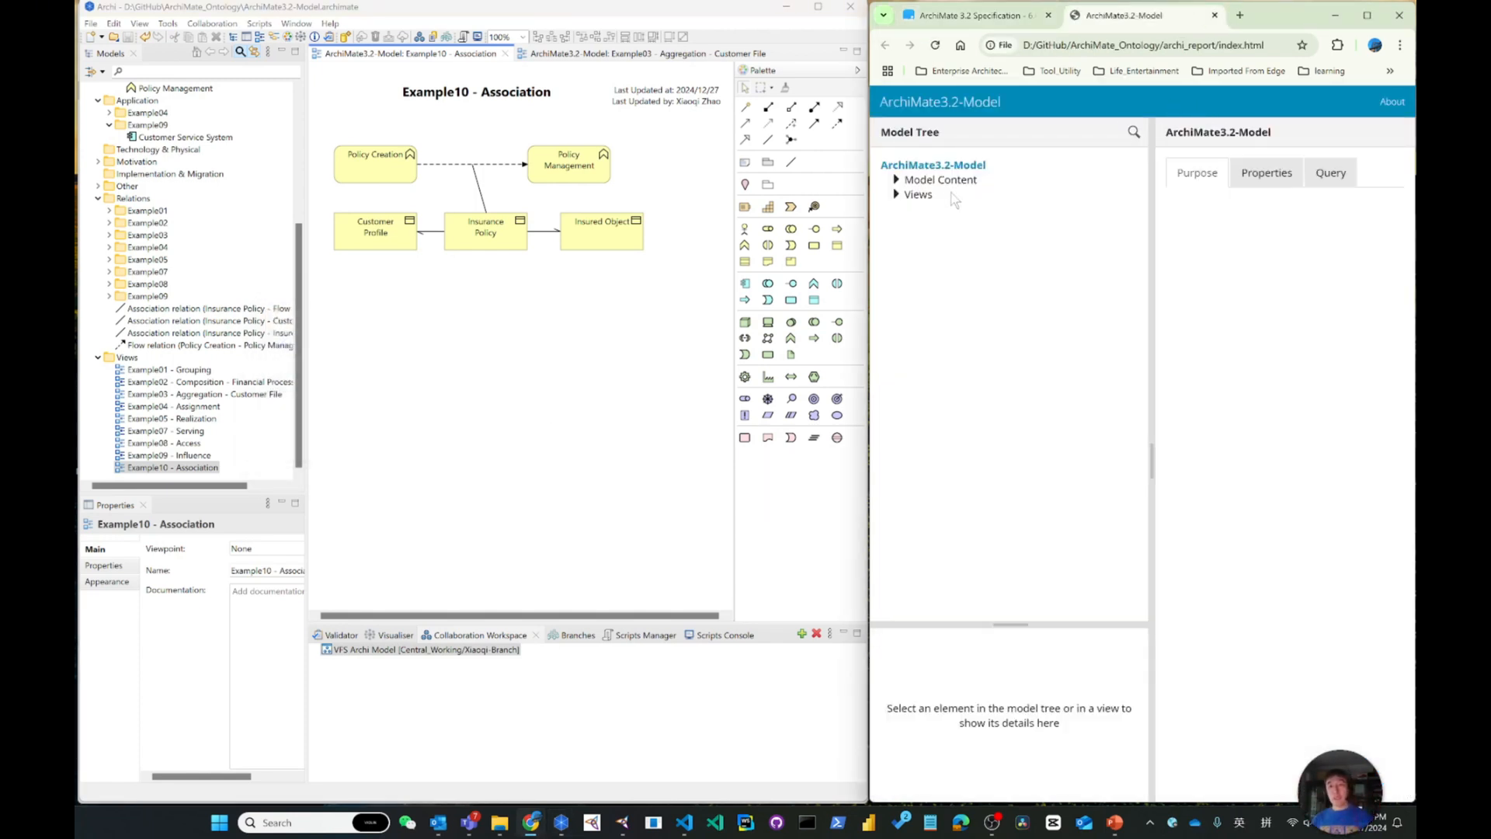
{"action": "left_click", "coordinate": [898, 196]}
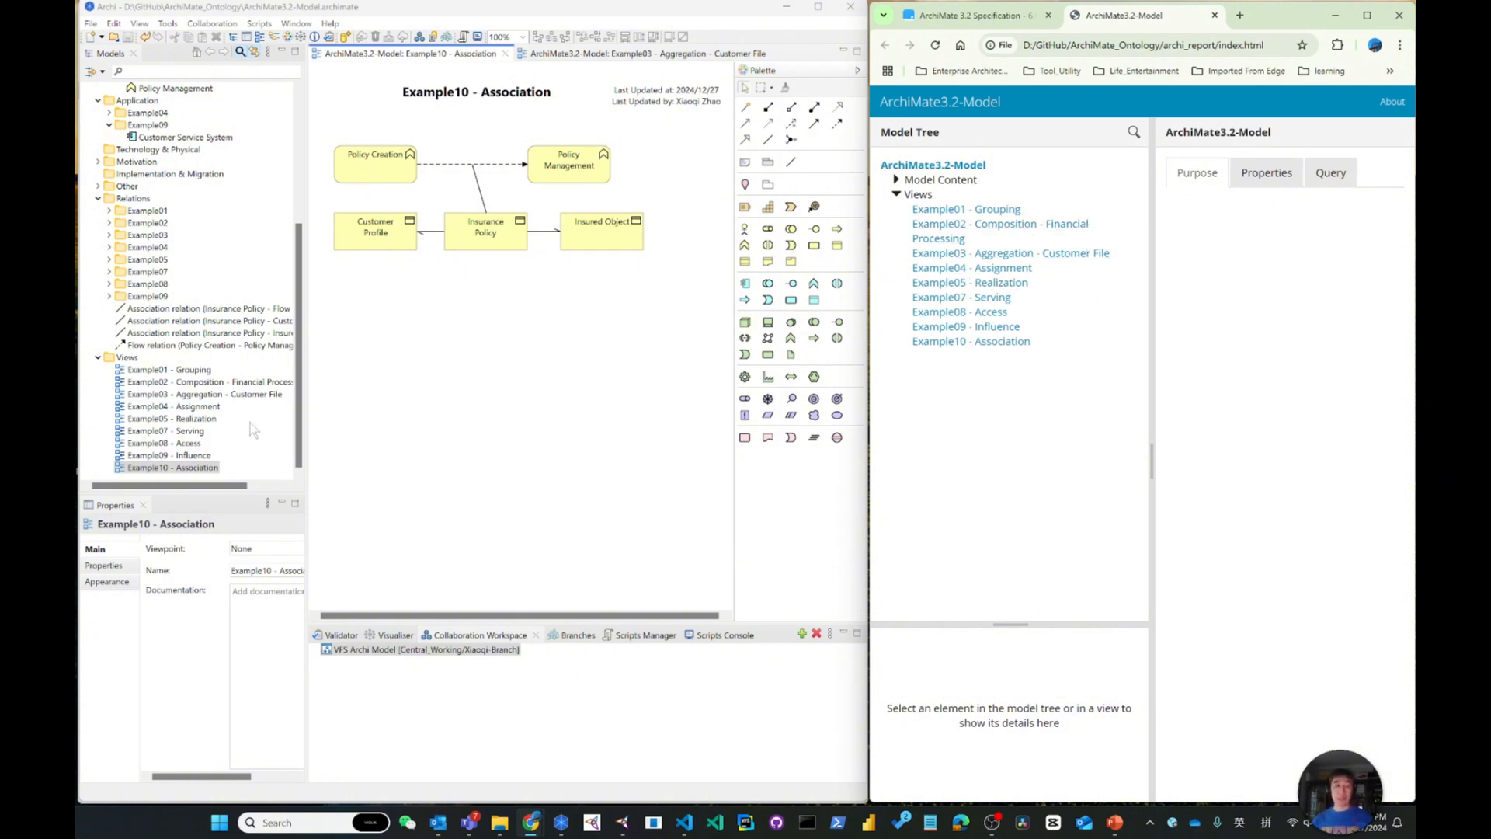
Create a new folder named Example10 under Relations in the model tree
{"action": "right_click", "coordinate": [133, 198]}
{"action": "mouse_move", "coordinate": [176, 205]}
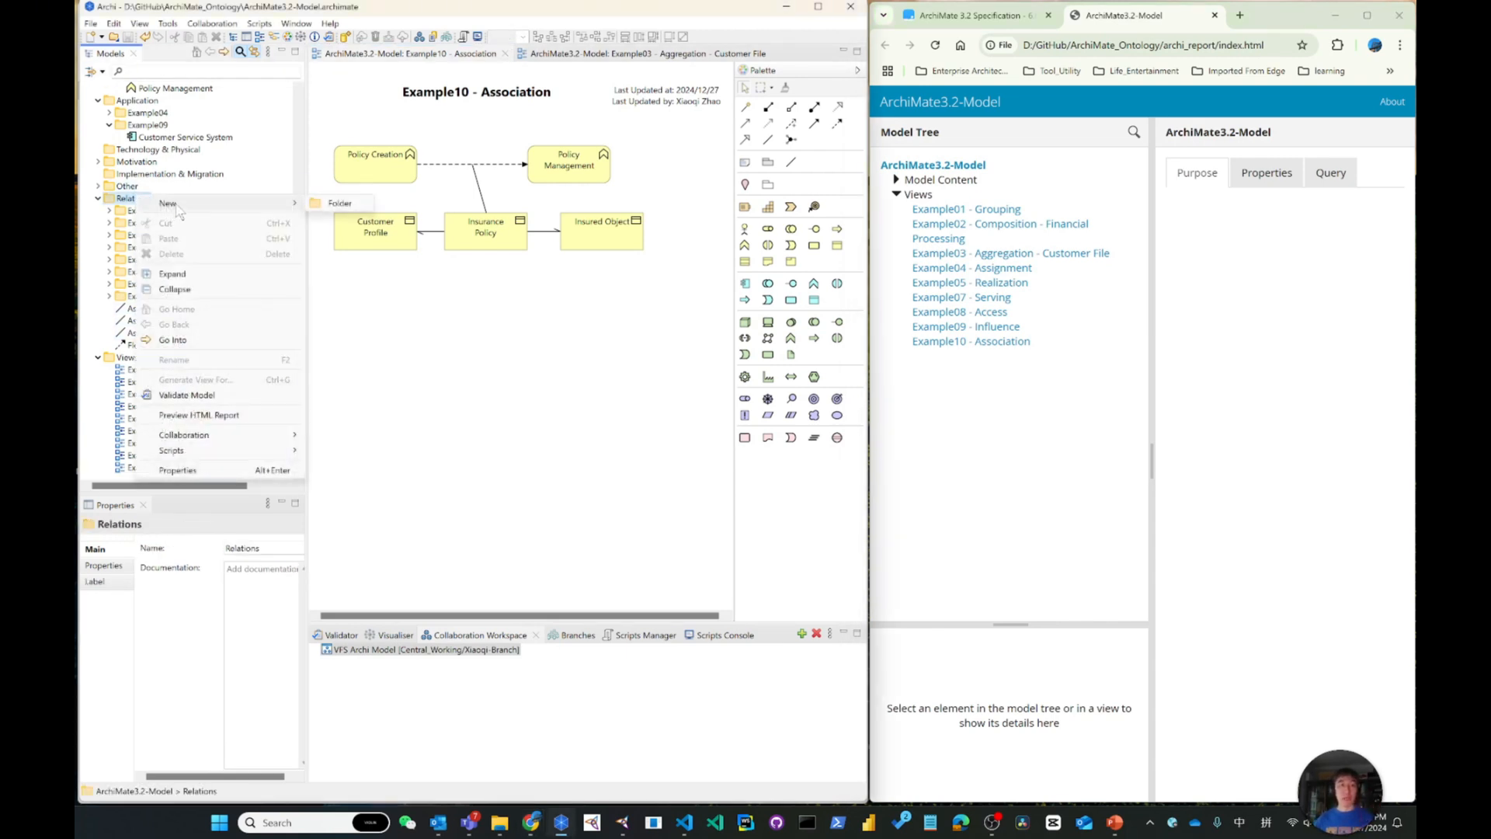
{"action": "left_click", "coordinate": [341, 203]}
{"action": "type", "text": "Exampl"}
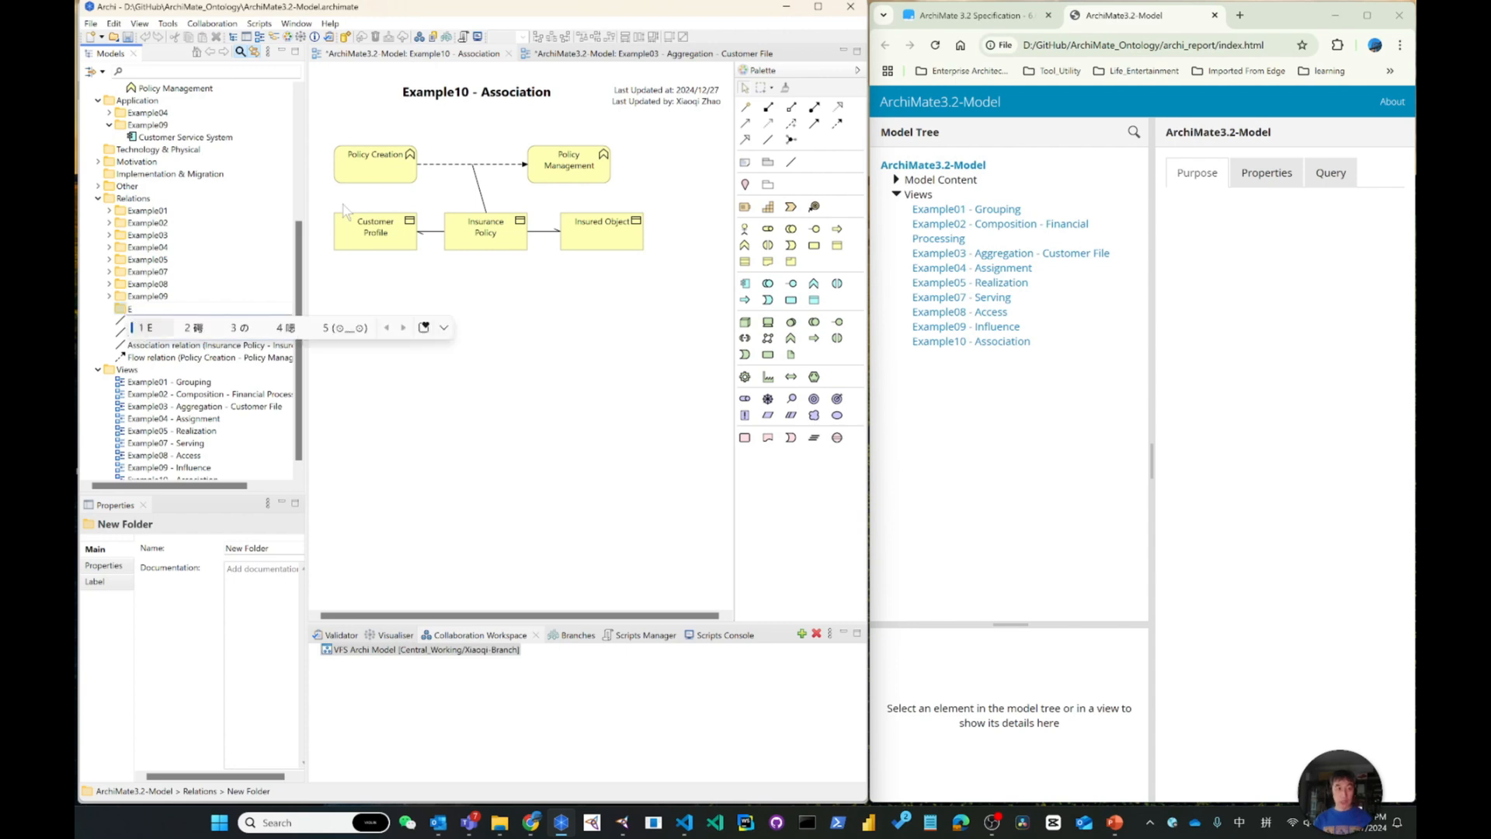
{"action": "key", "text": "shift"}
{"action": "type", "text": "e10"}
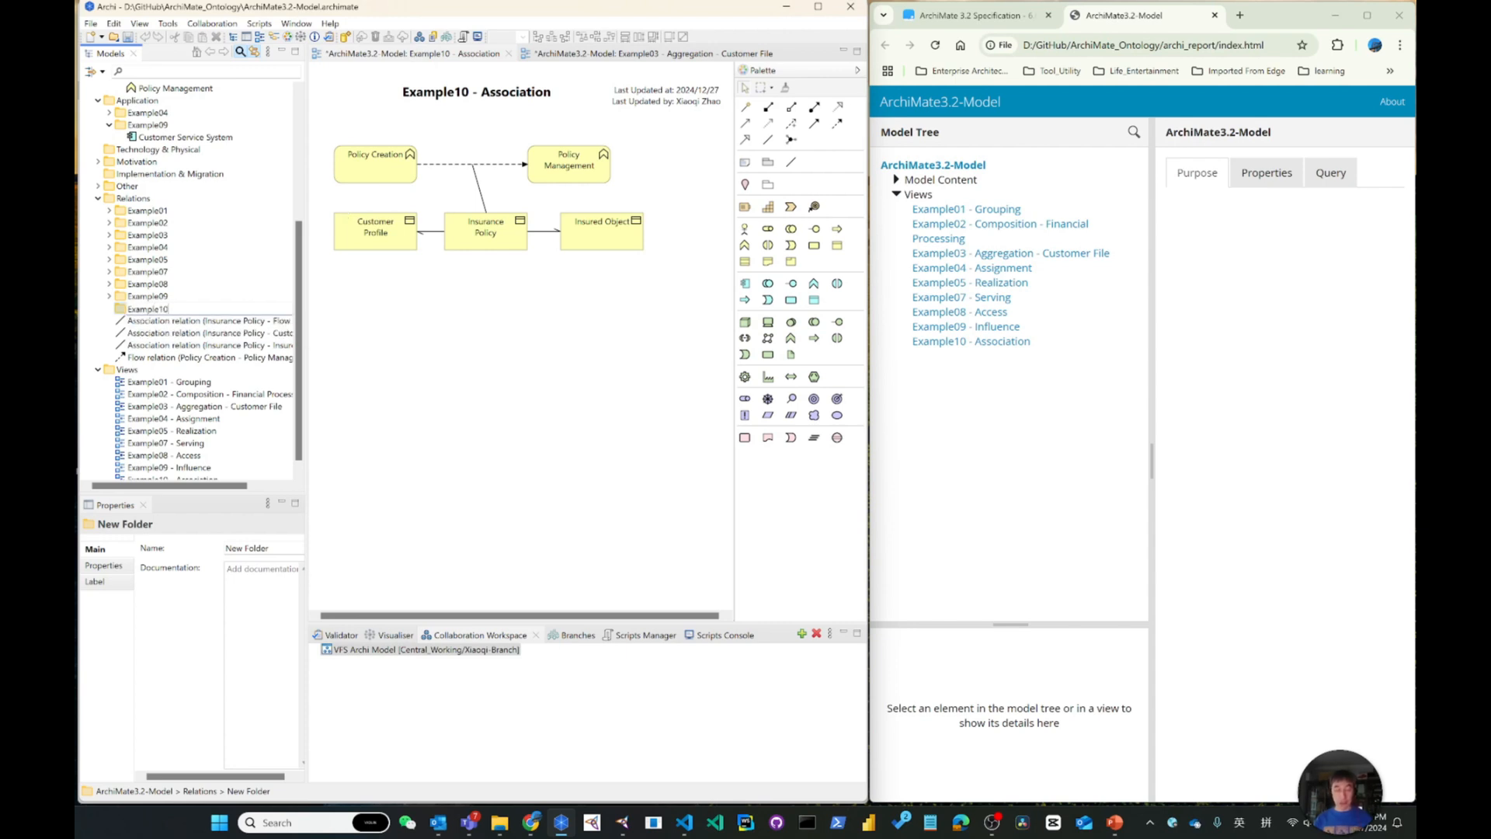
{"action": "key", "text": "Return"}
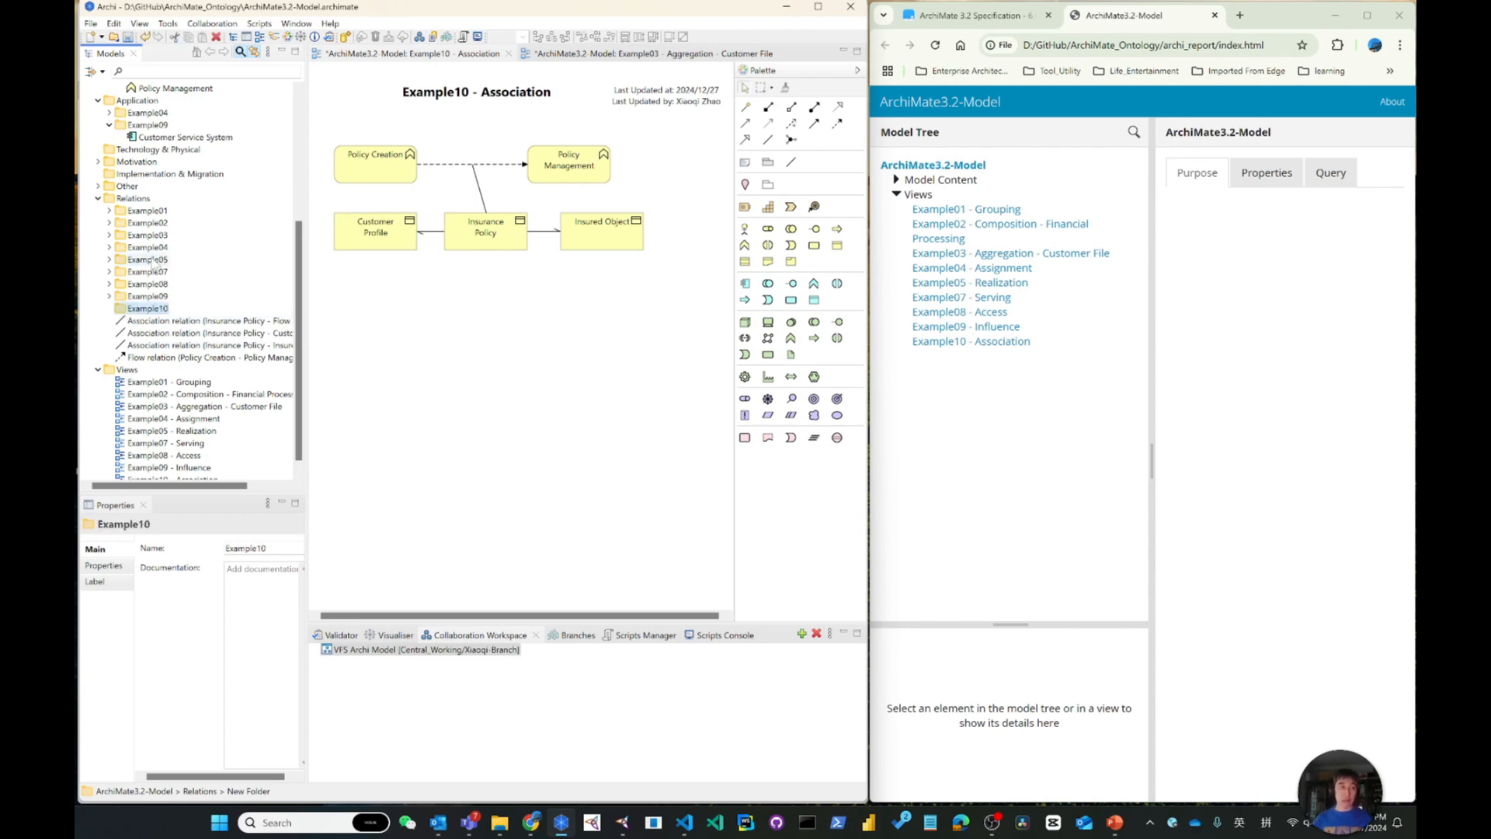
Move the three loose Association relations and the Flow relation into the Example10 folder under Relations
{"action": "left_click", "coordinate": [155, 321]}
{"action": "left_click", "coordinate": [155, 357], "text": "shift"}
{"action": "left_click_drag", "start_coordinate": [151, 332], "coordinate": [154, 309]}
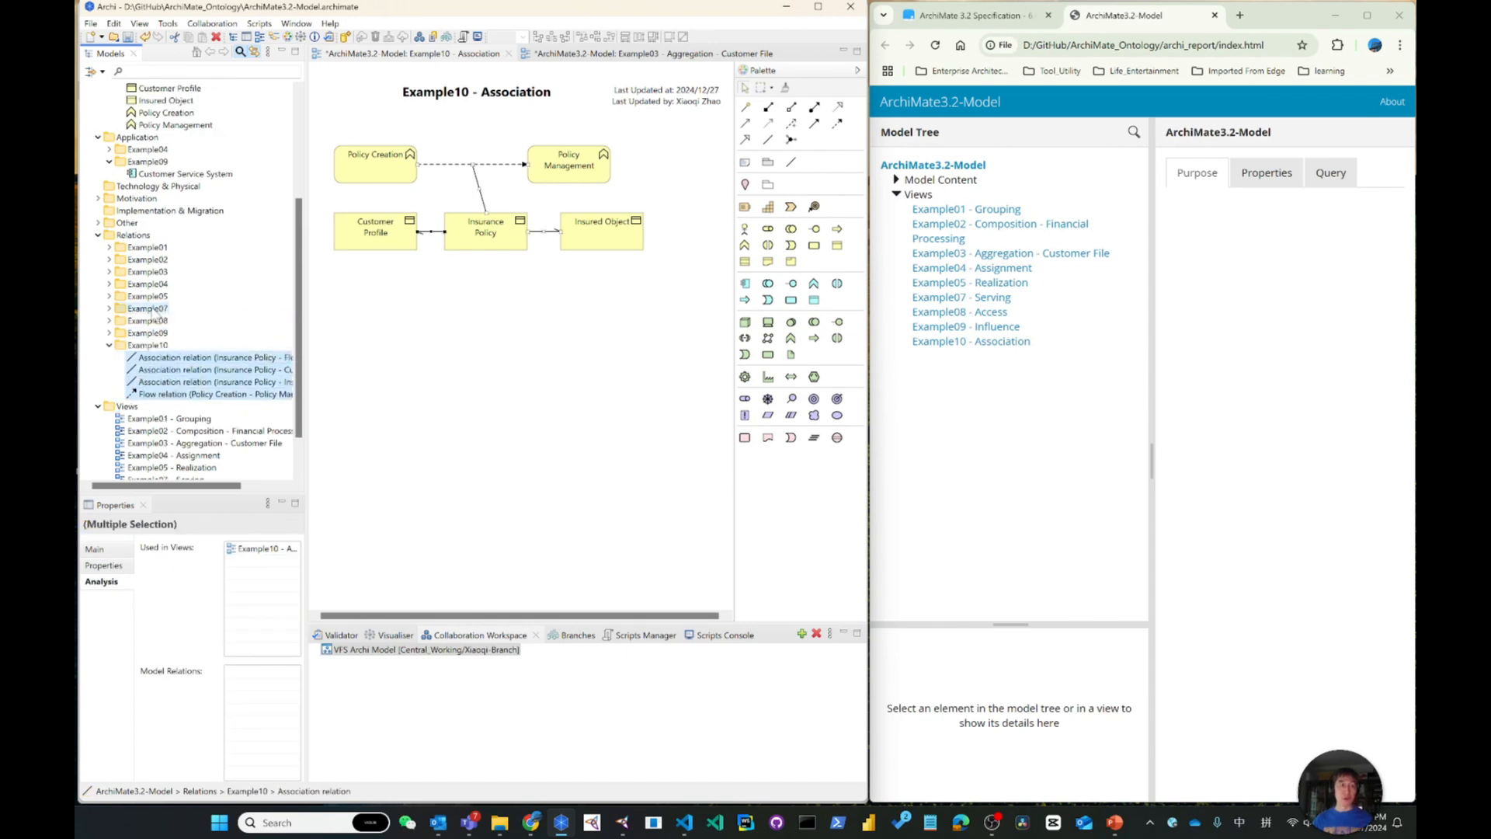
Tidy the model tree by collapsing the Example10 folders under Relations and Business
{"action": "left_click", "coordinate": [109, 345]}
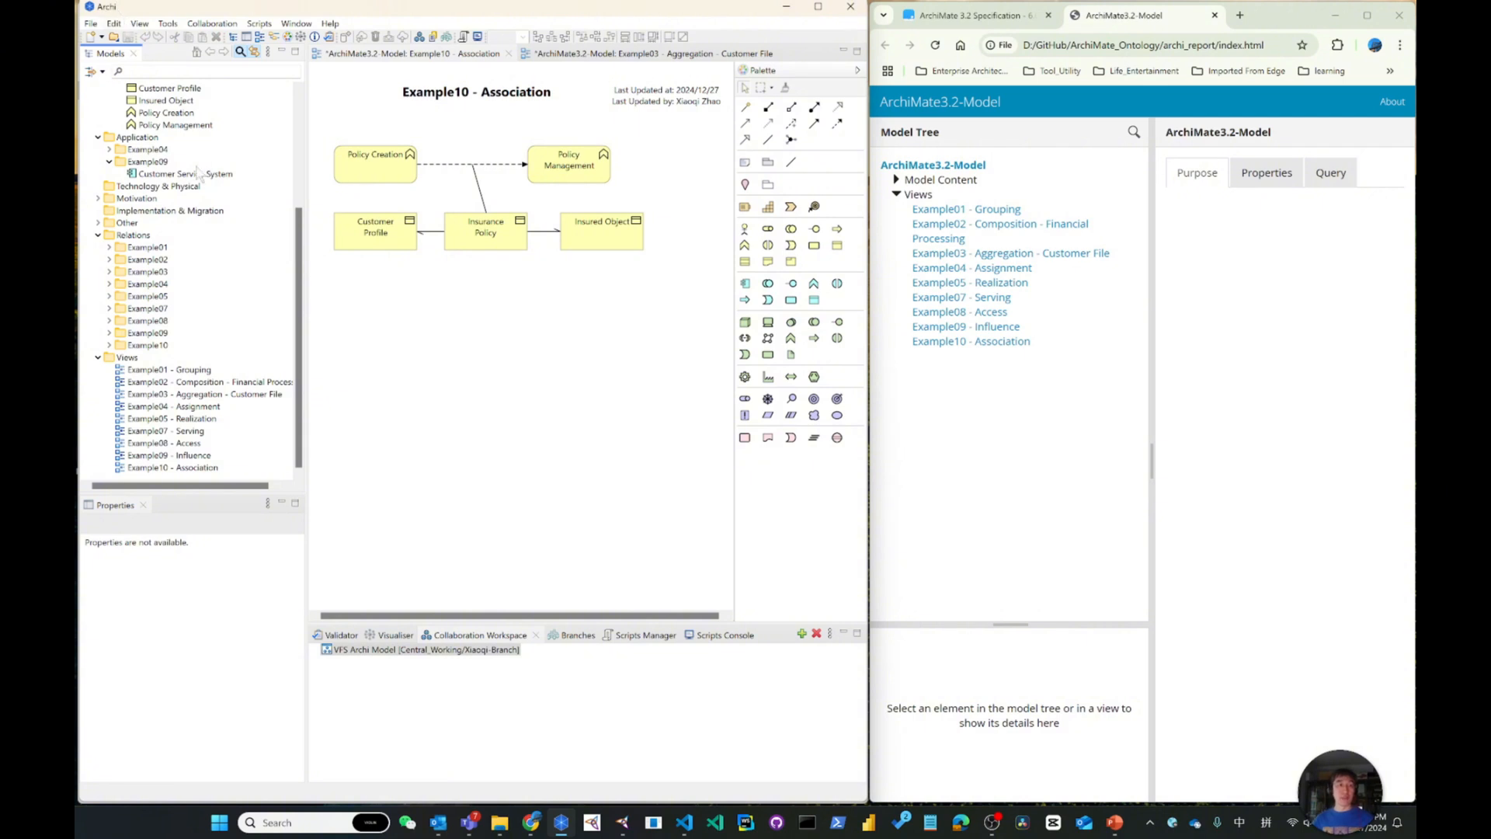
{"action": "scroll", "coordinate": [204, 187], "scroll_direction": "up", "scroll_amount": 5}
{"action": "left_click", "coordinate": [109, 247]}
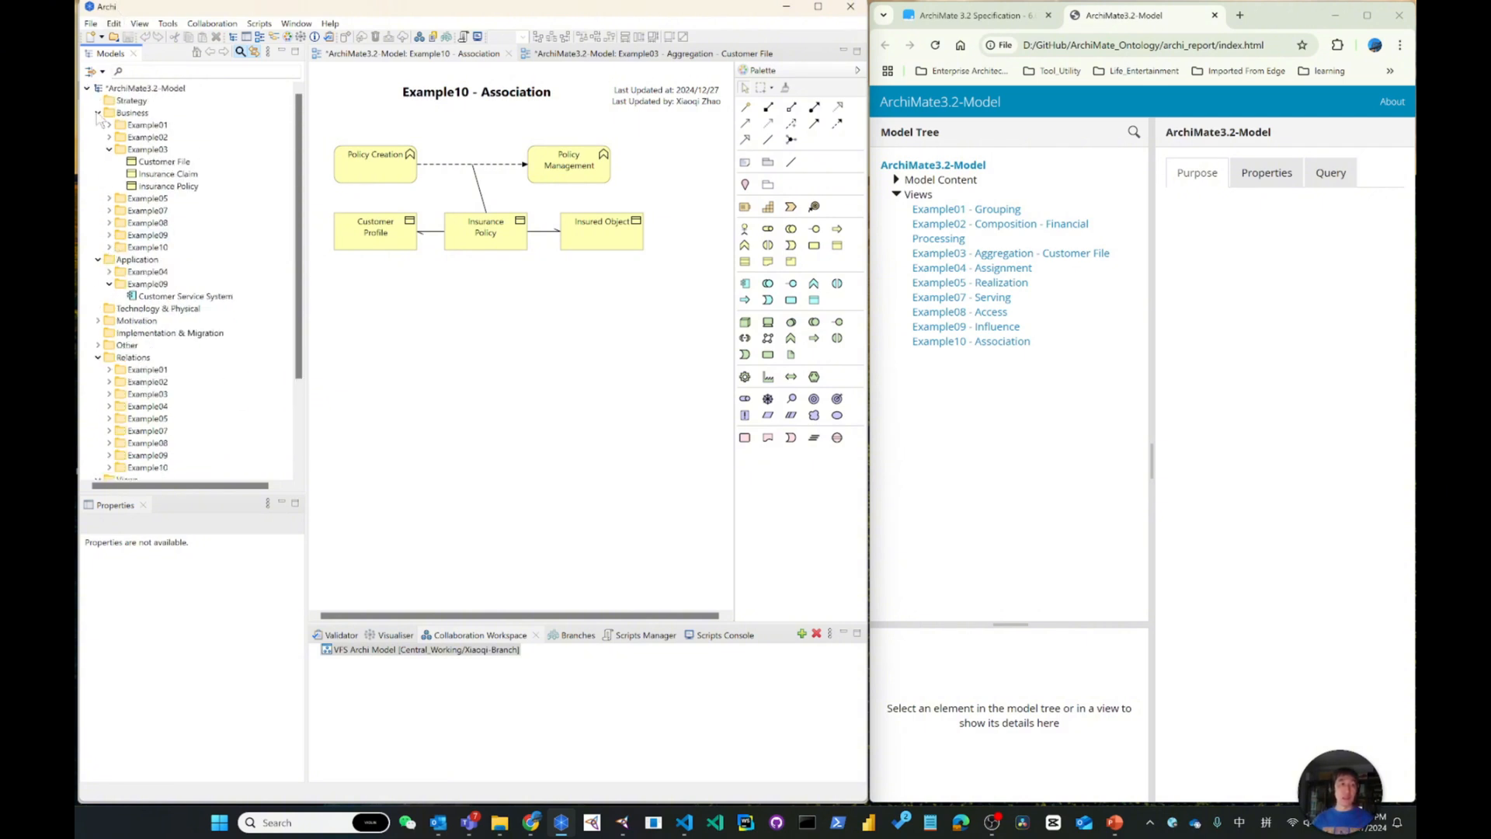